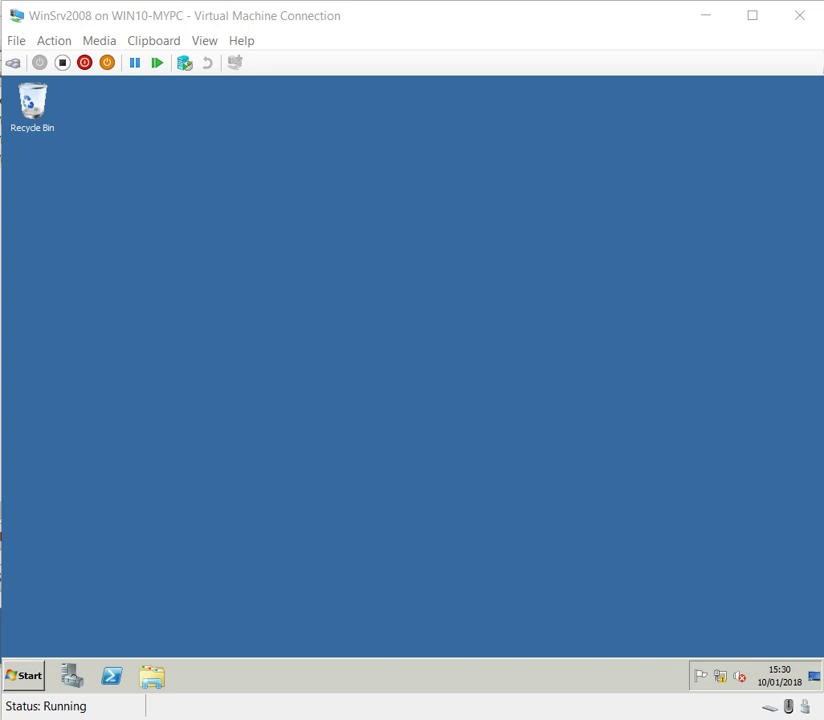
Step: Open Active Directory Domains and Trusts from the server's administrative tools
left_click(24, 676)
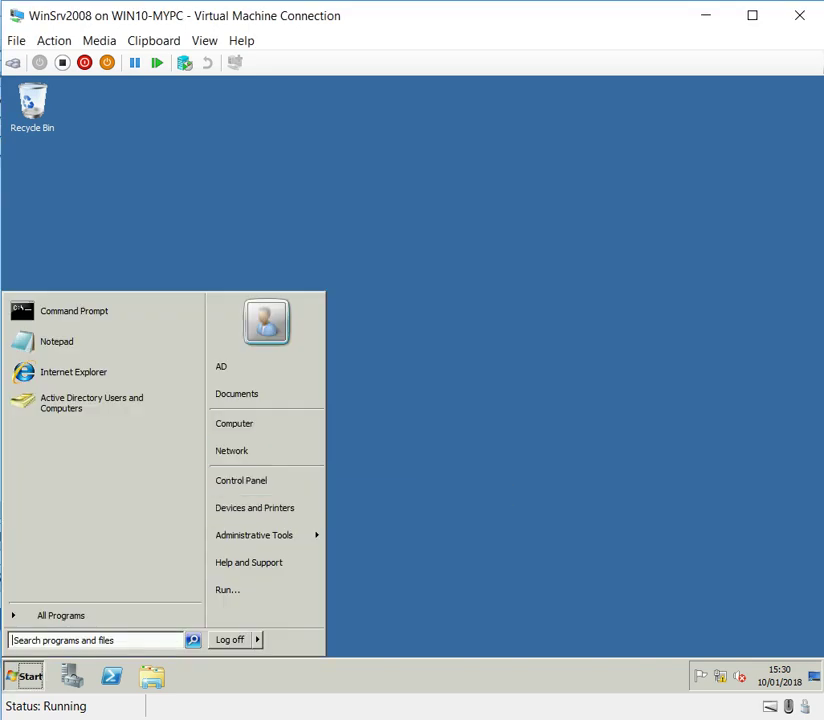
mouse_move(265, 535)
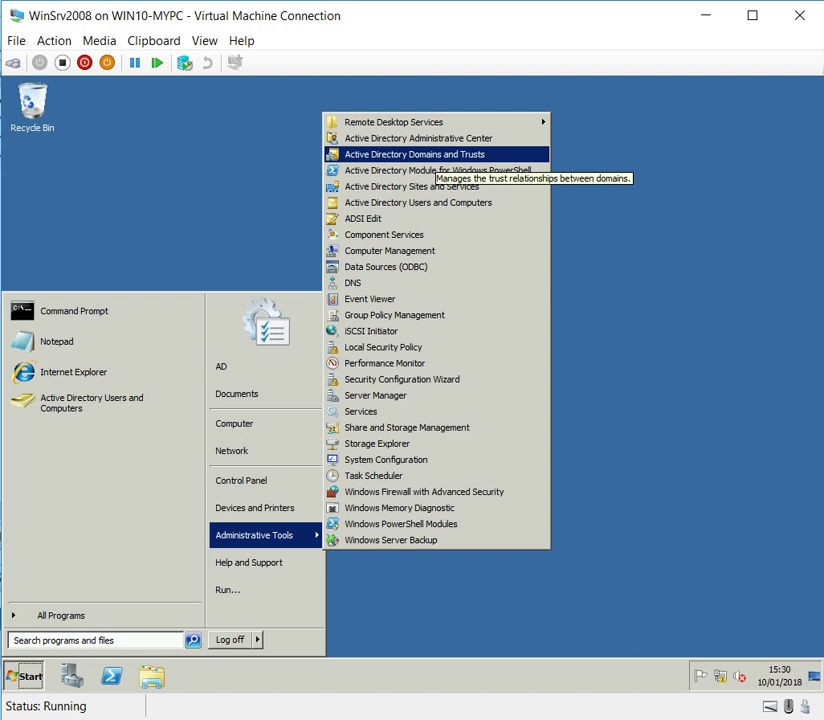
left_click(430, 155)
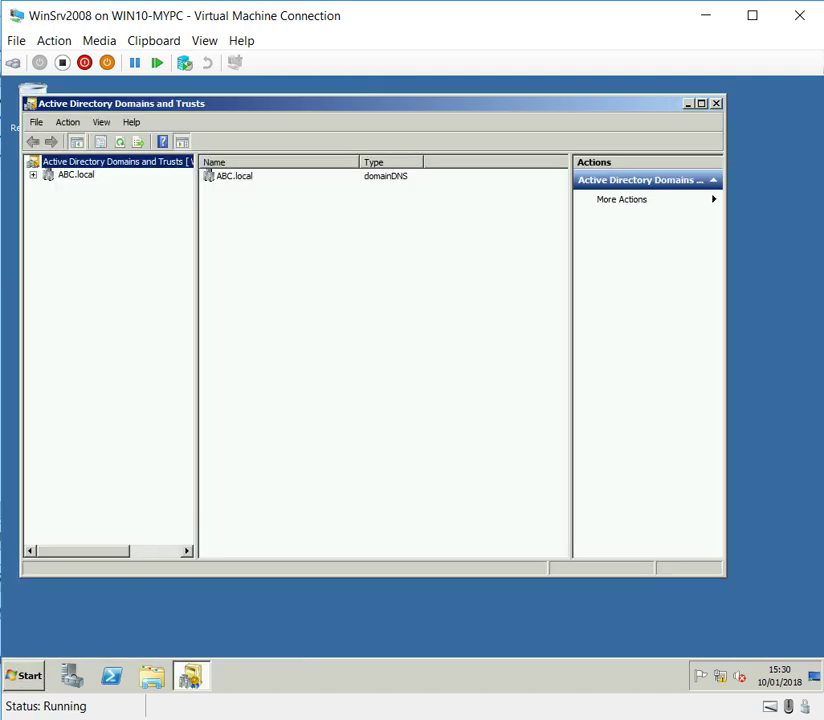
Step: Examine the properties of the ABC.local domain, including its functional levels, trusts and manager, and close them
left_click(76, 174)
right_click(76, 175)
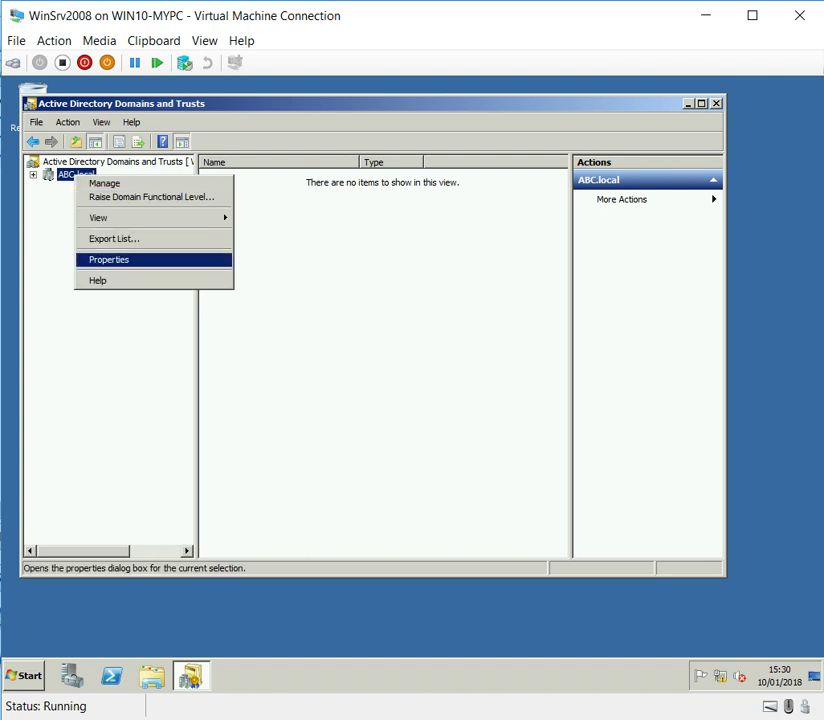
key("Return")
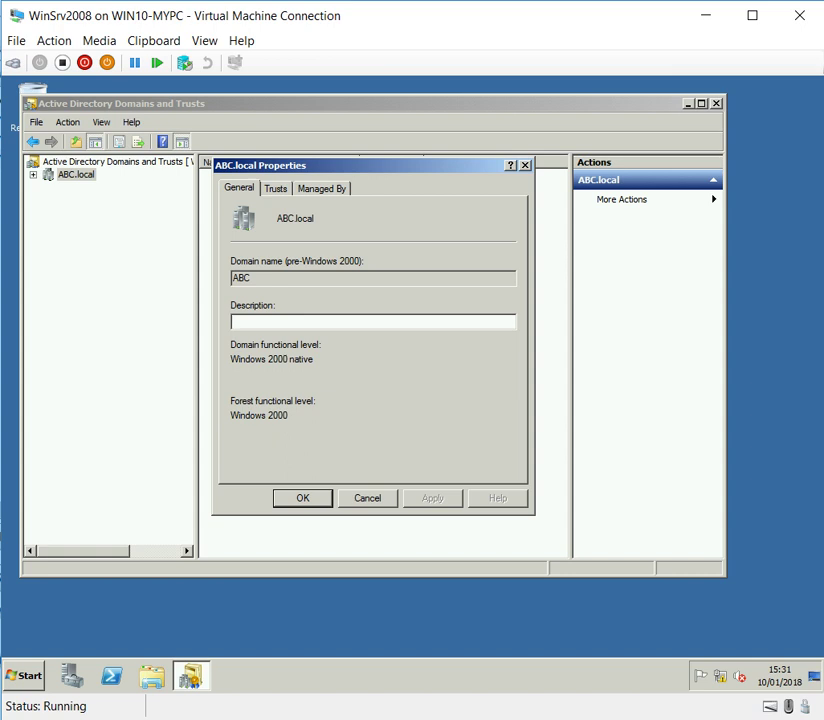
key("ctrl+Tab")
key("ctrl+Tab")
key("ctrl+Tab")
key("Escape")
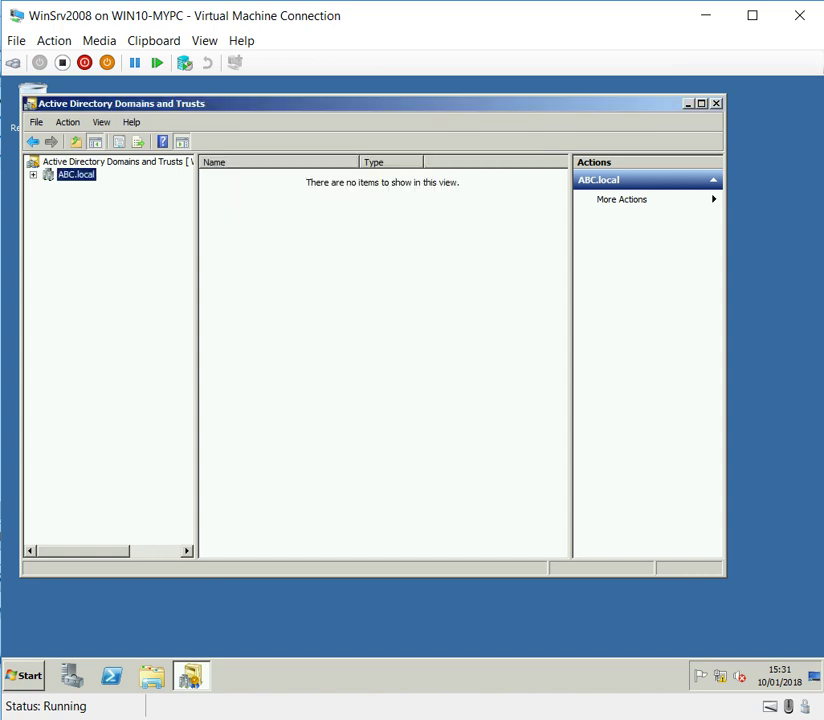
Step: Start raising the domain functional level of ABC.local
key("shift+F10")
key("Down")
key("Down")
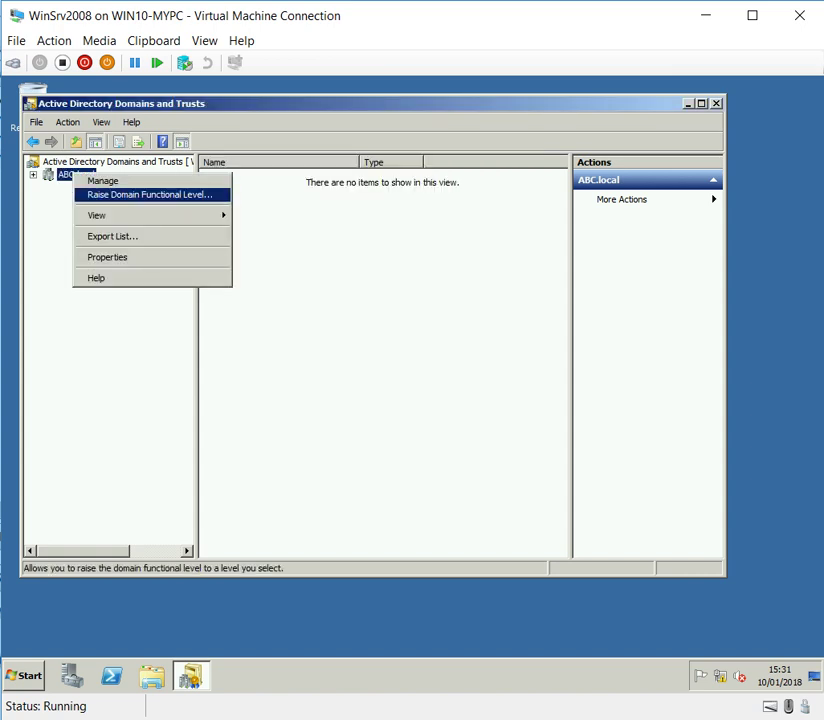
key("Return")
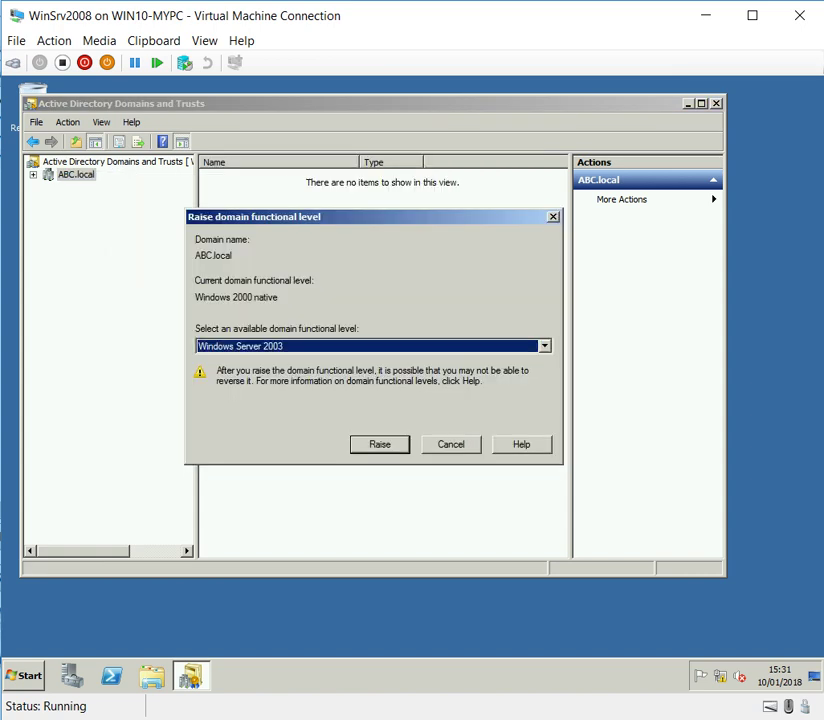
key("alt+Down")
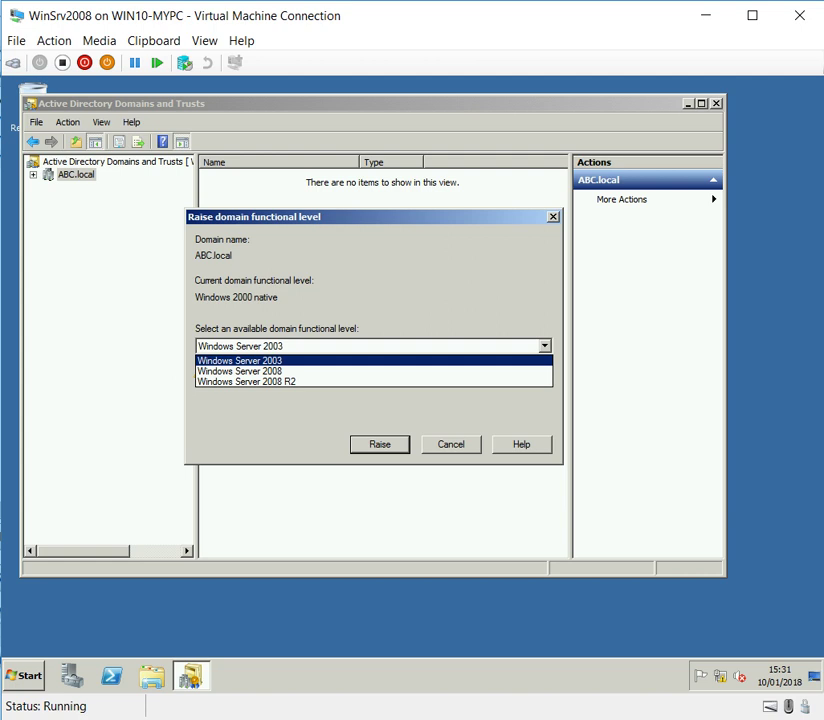
key("Down")
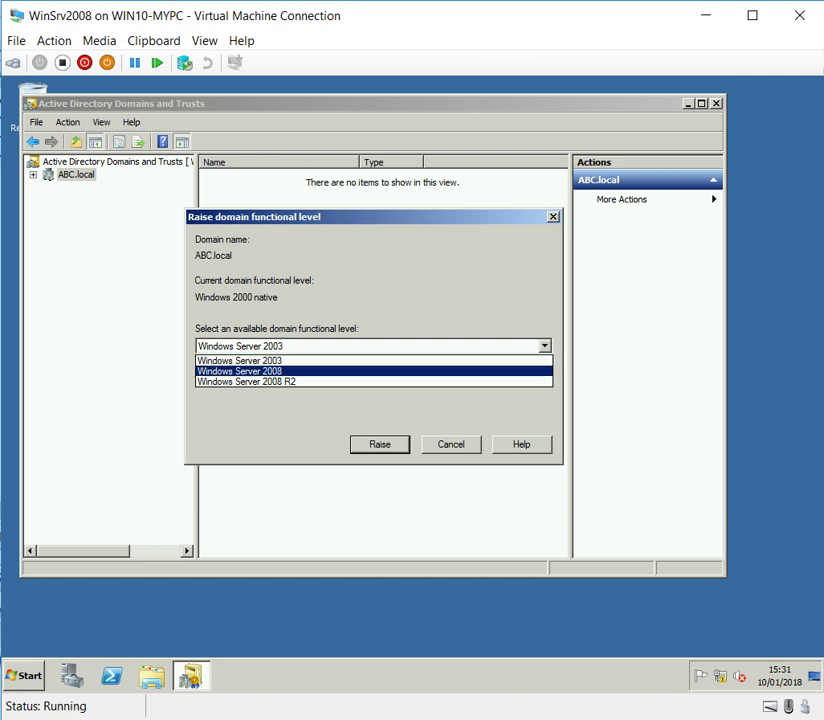
key("Return")
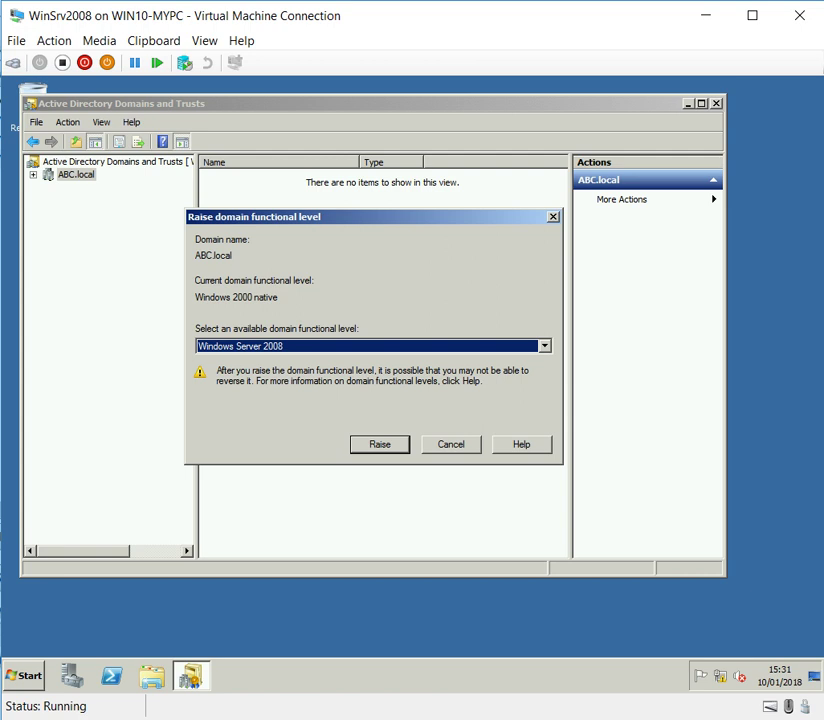
key("Return")
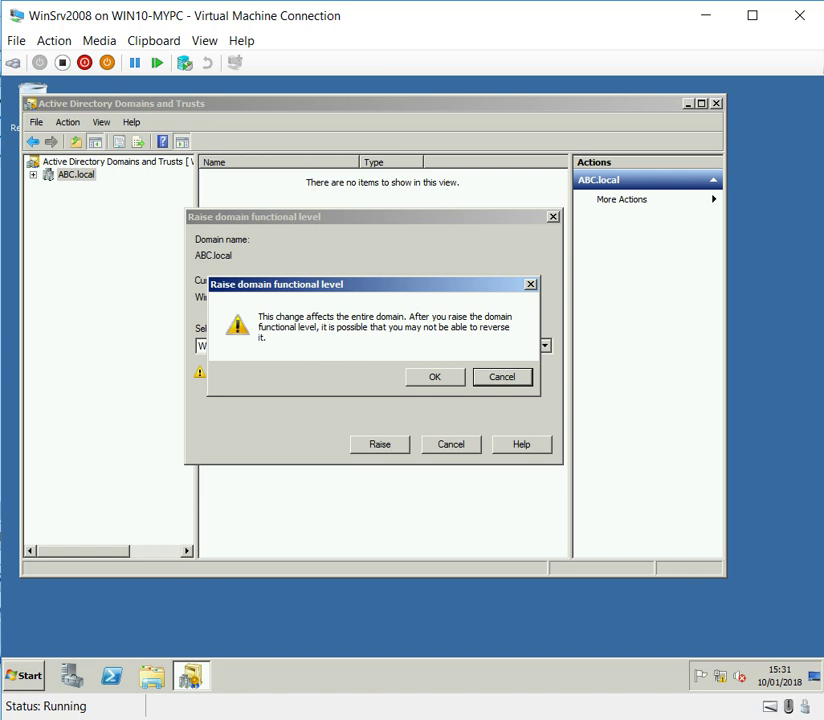
key("Return")
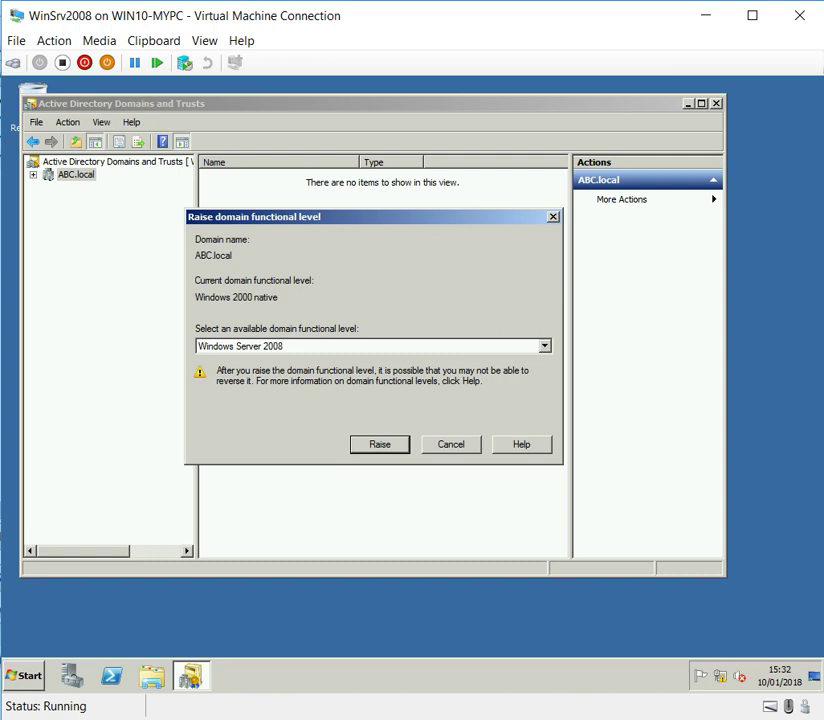
Step: Try to raise the ABC.local domain functional level to Windows Server 2003, then close the console
left_click(544, 346)
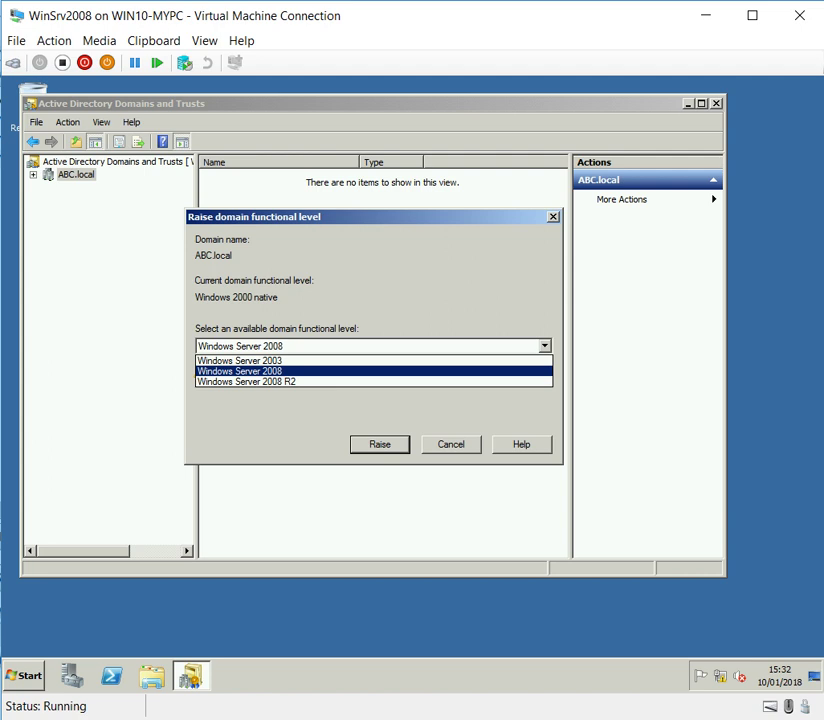
key("Up")
key("Return")
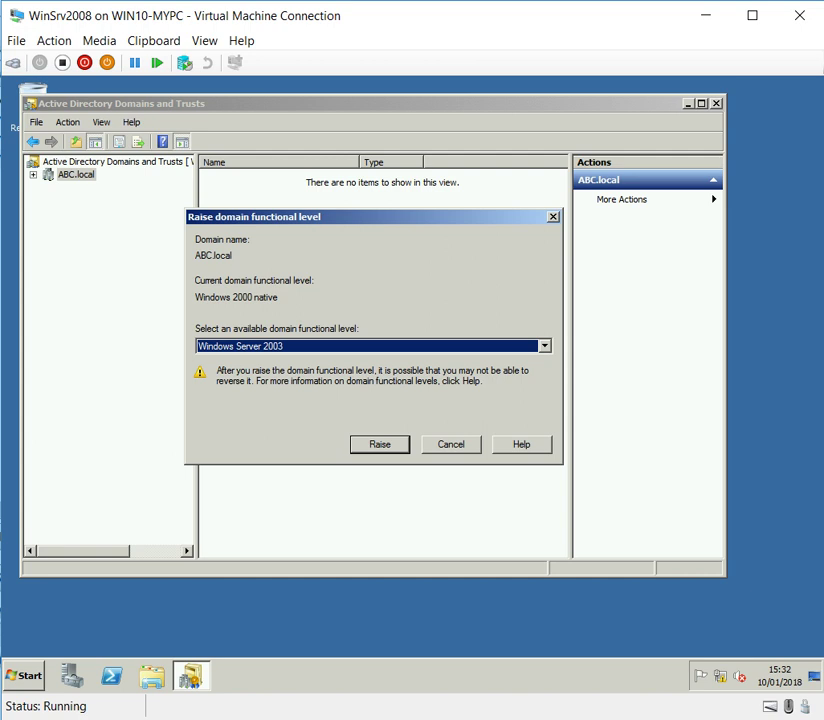
key("Return")
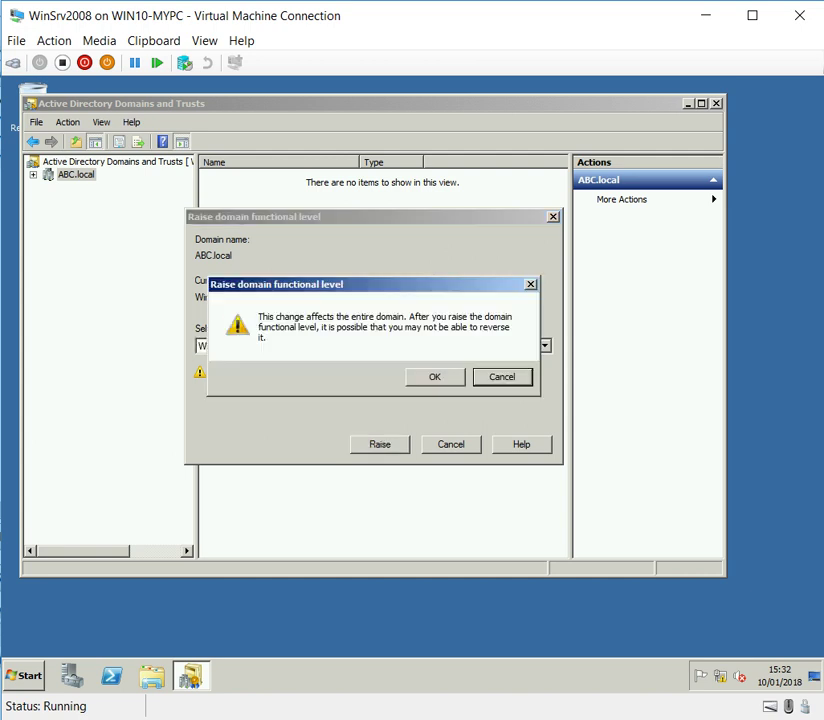
left_click(434, 376)
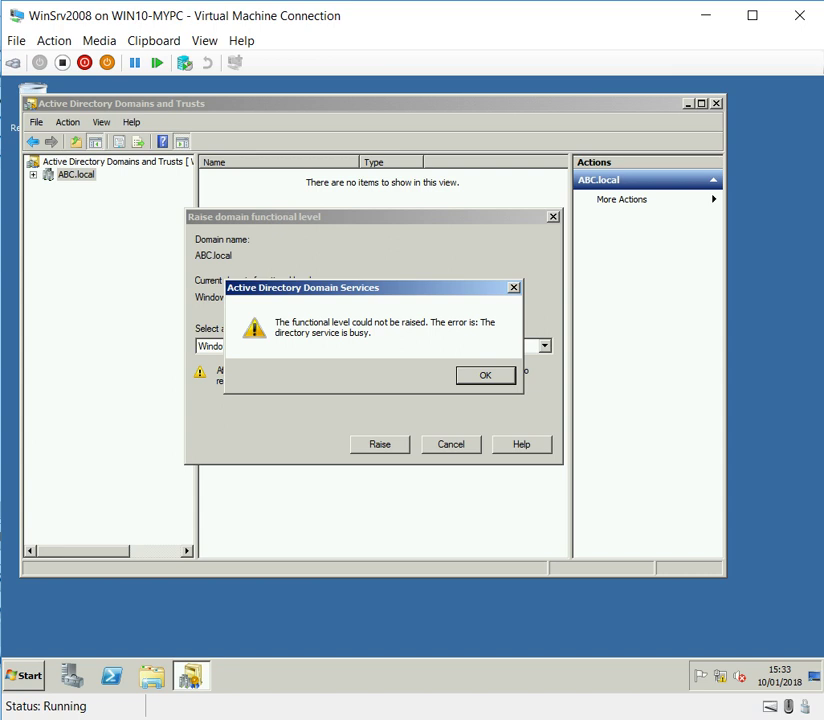
key("Return")
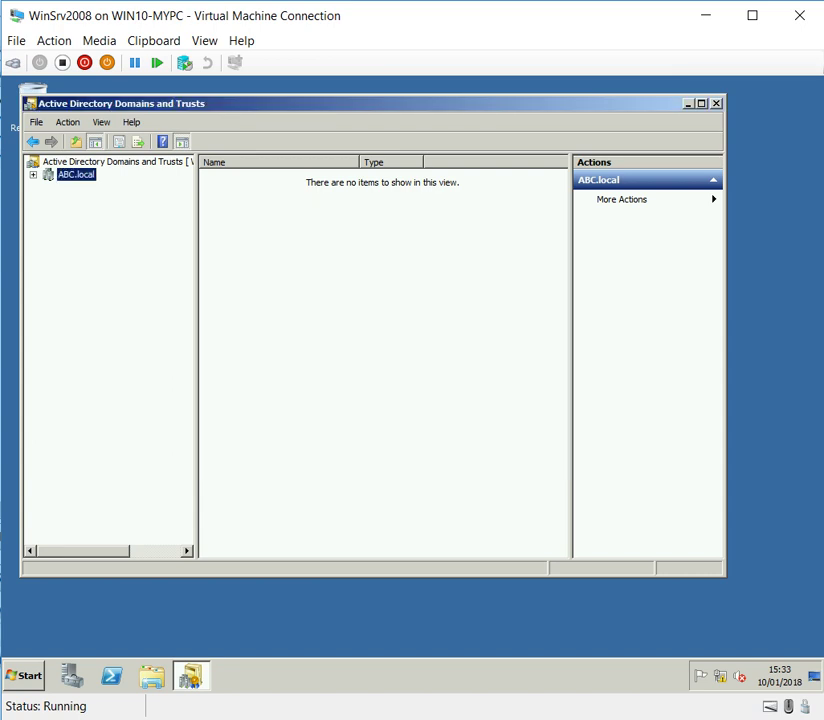
left_click(716, 103)
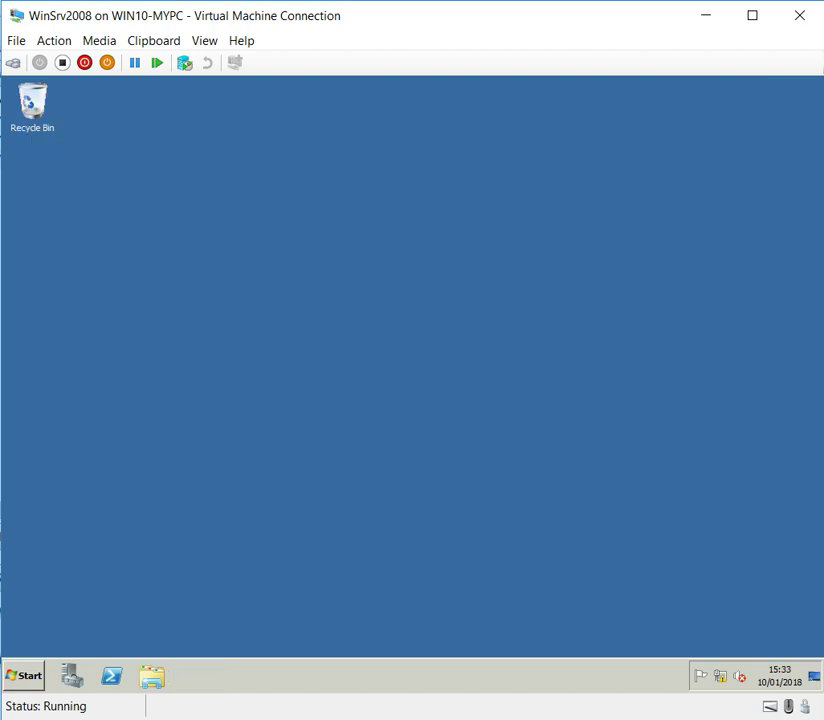
left_click(24, 676)
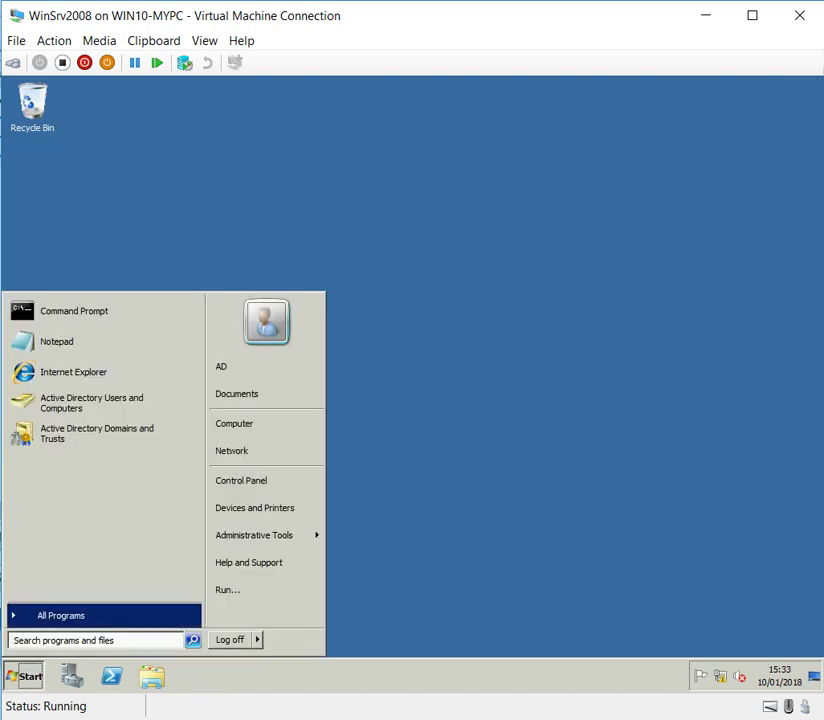
left_click(257, 639)
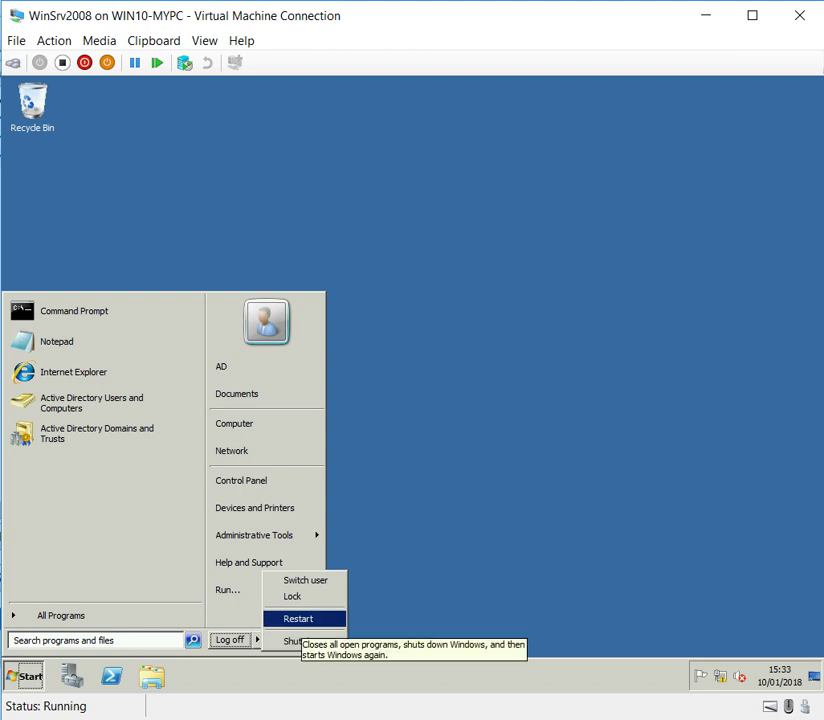
left_click(298, 618)
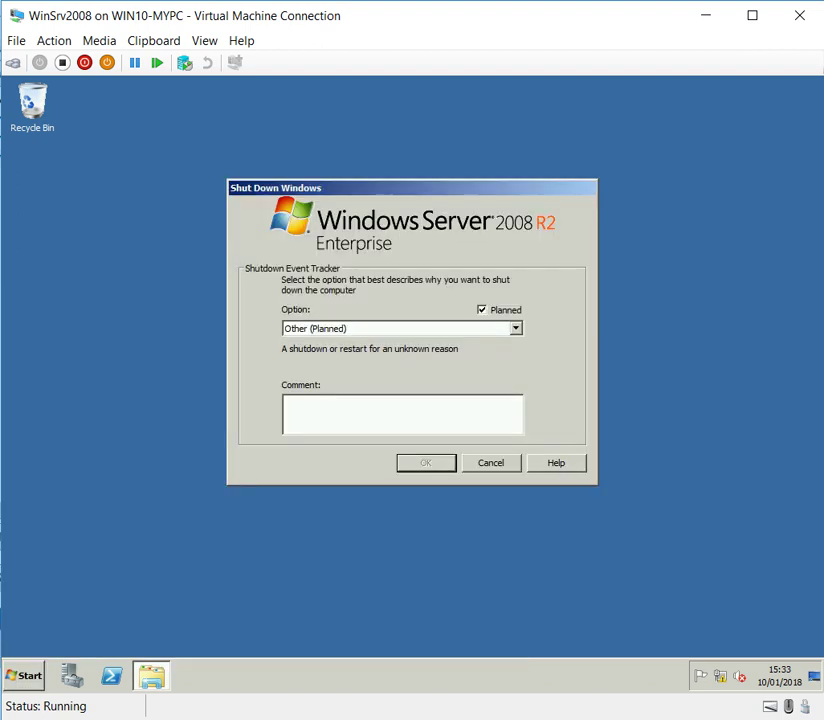
key("alt+Down")
key("Down")
key("Down")
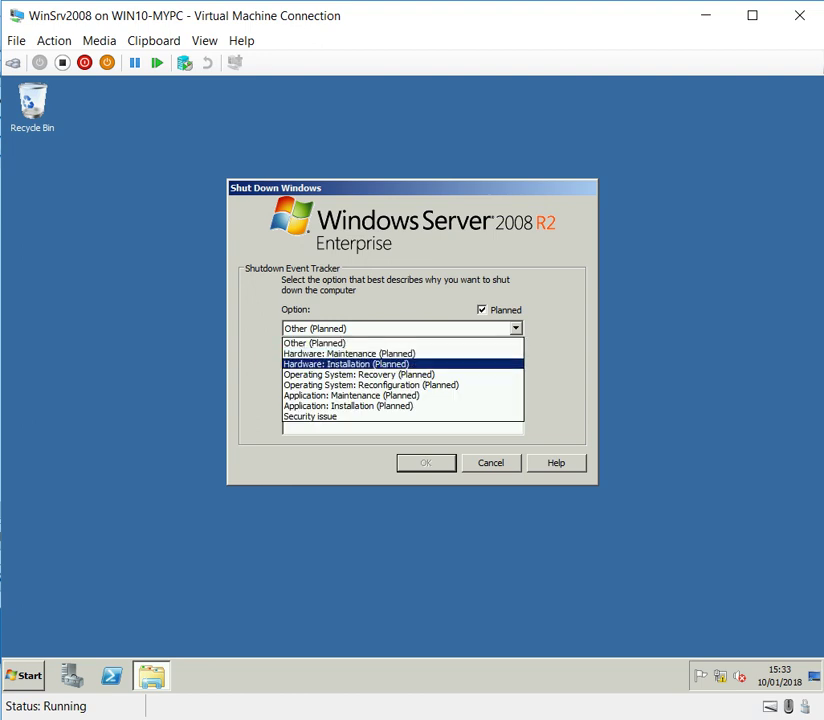
key("Return")
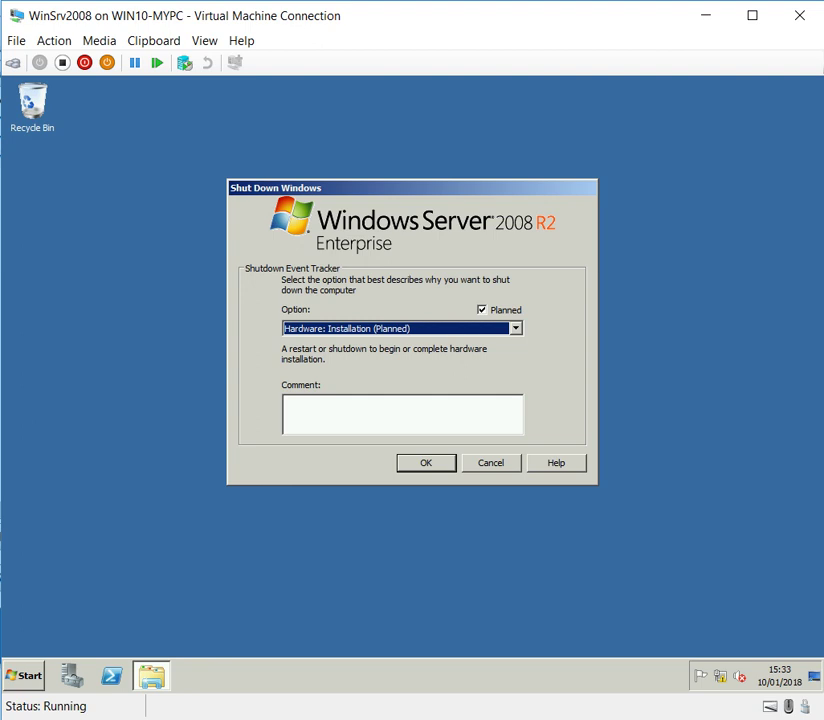
key("Return")
Step: Reopen Active Directory Domains and Trusts on the server
key("super")
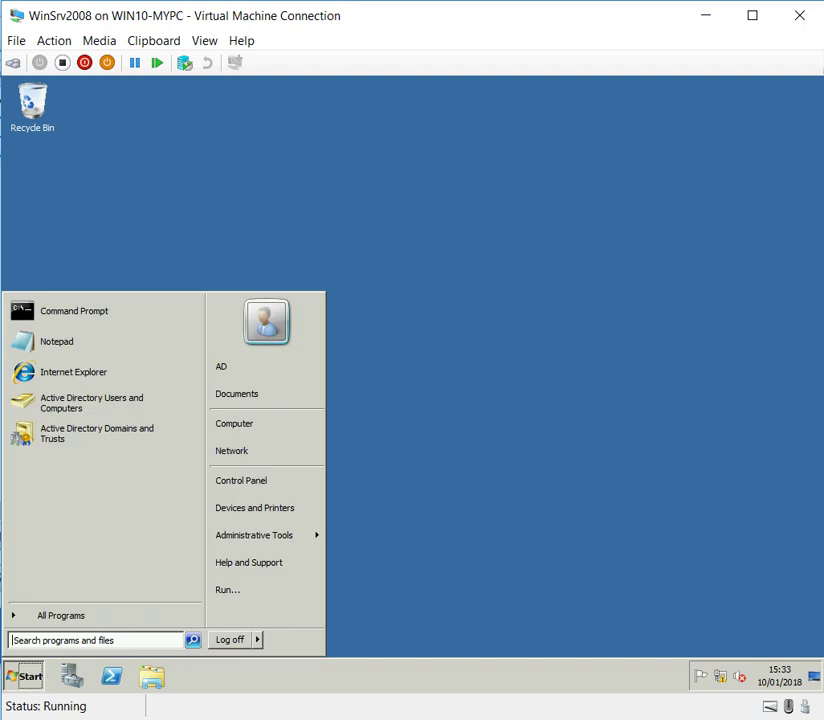
key("Up")
key("Up")
key("Down")
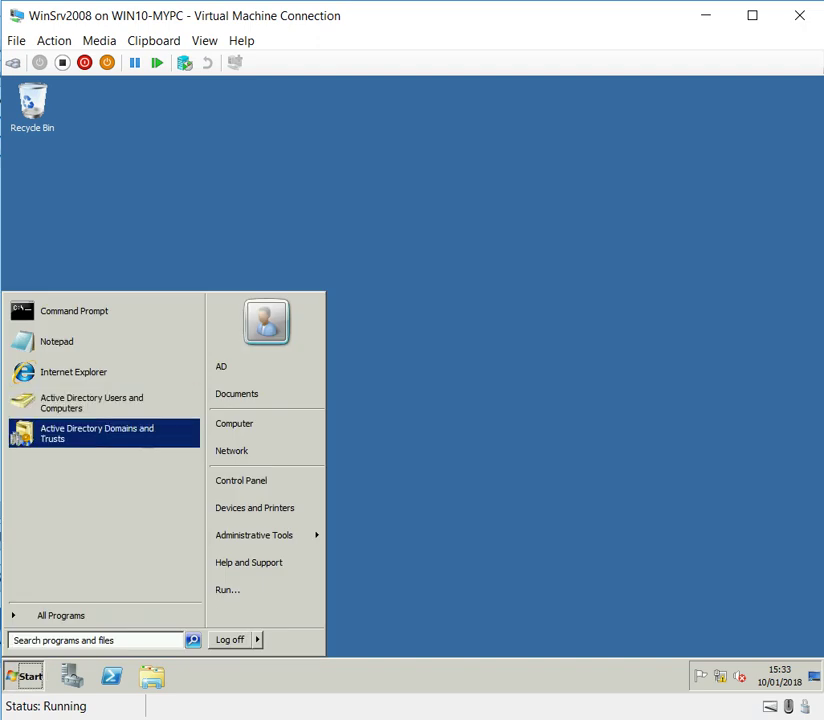
key("Return")
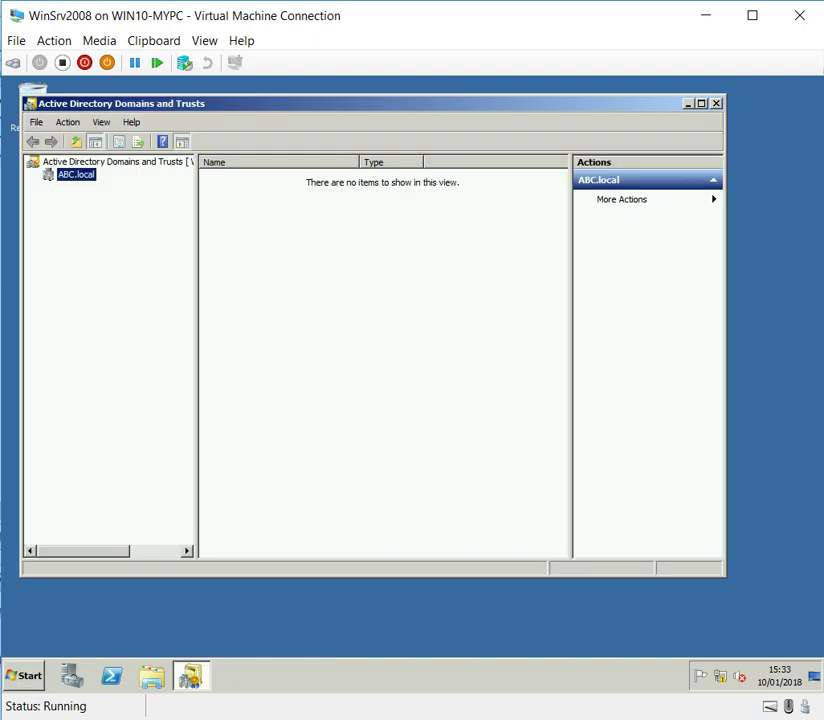
Step: View the alternative UPN suffixes in the properties of the Active Directory Domains and Trusts root node, then dismiss them
key("Up")
key("shift+F10")
key("Up")
key("Up")
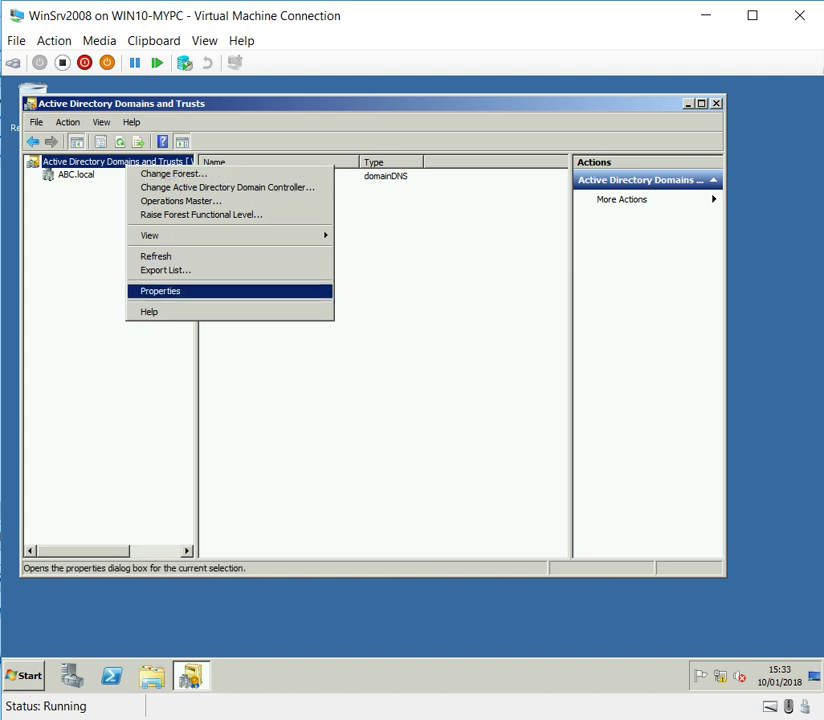
key("Return")
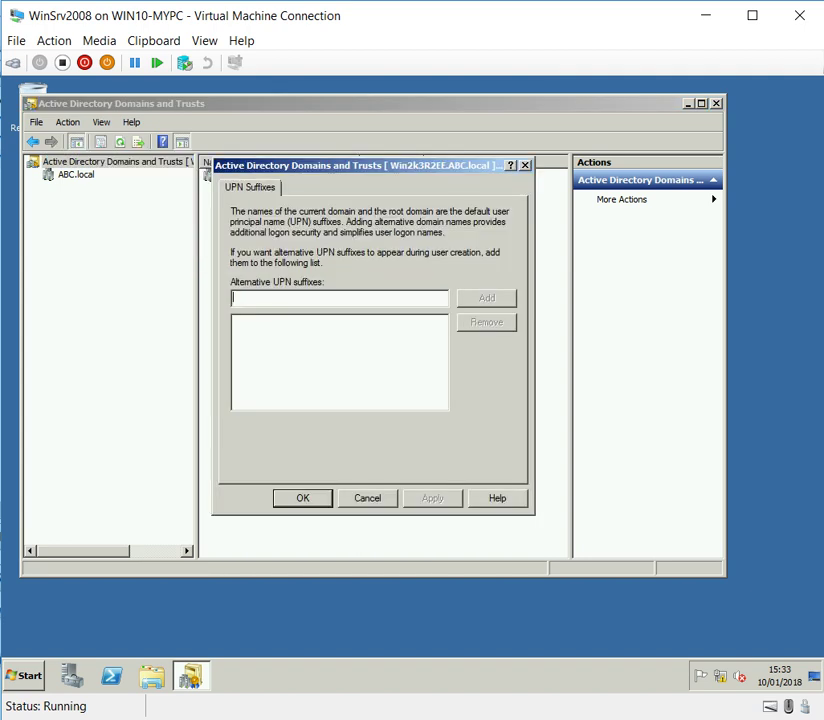
left_click(367, 498)
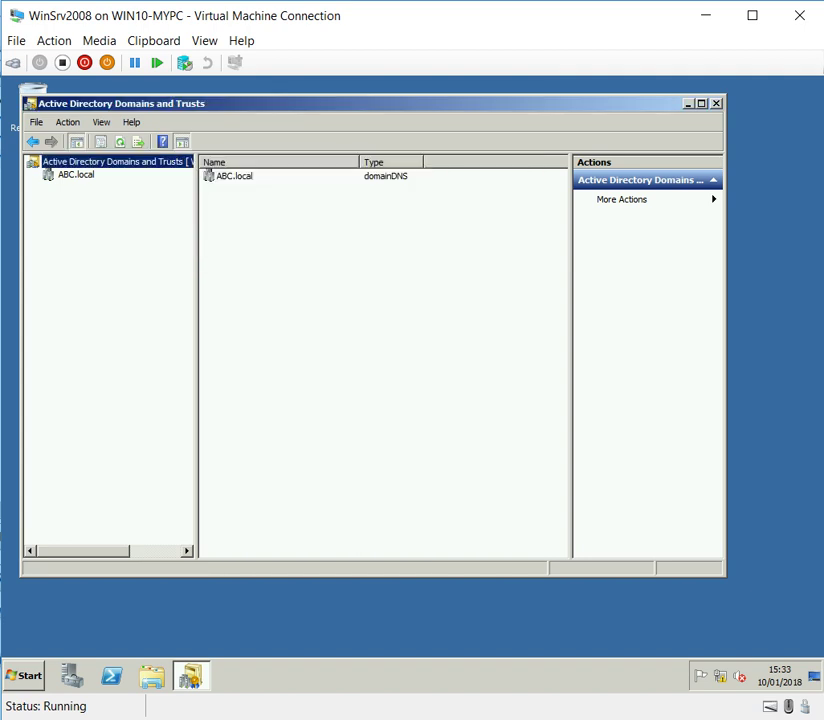
Step: Change the console's directory server to the domain controller WinSrv2008.ABC.local
right_click(95, 162)
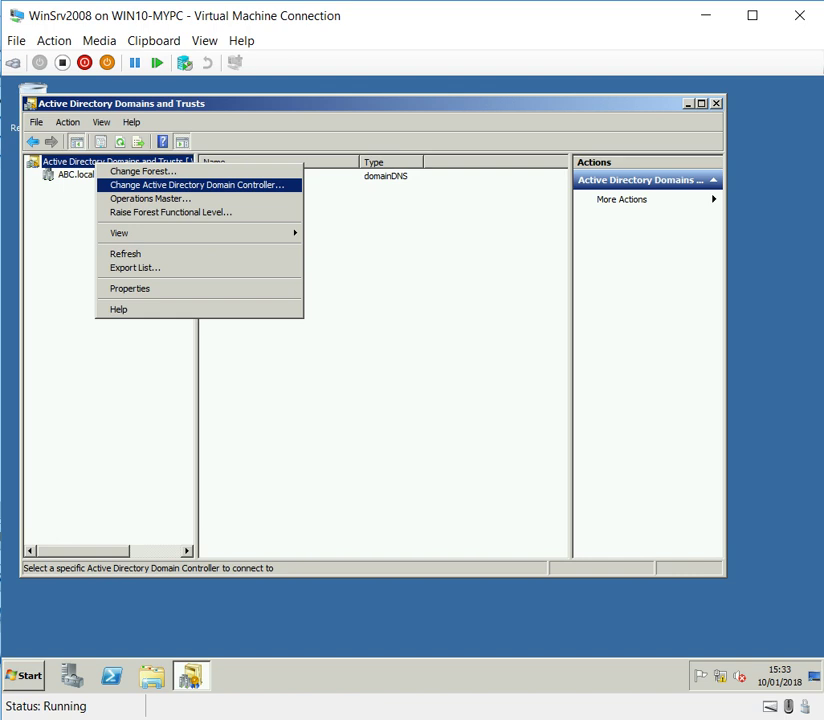
key("Return")
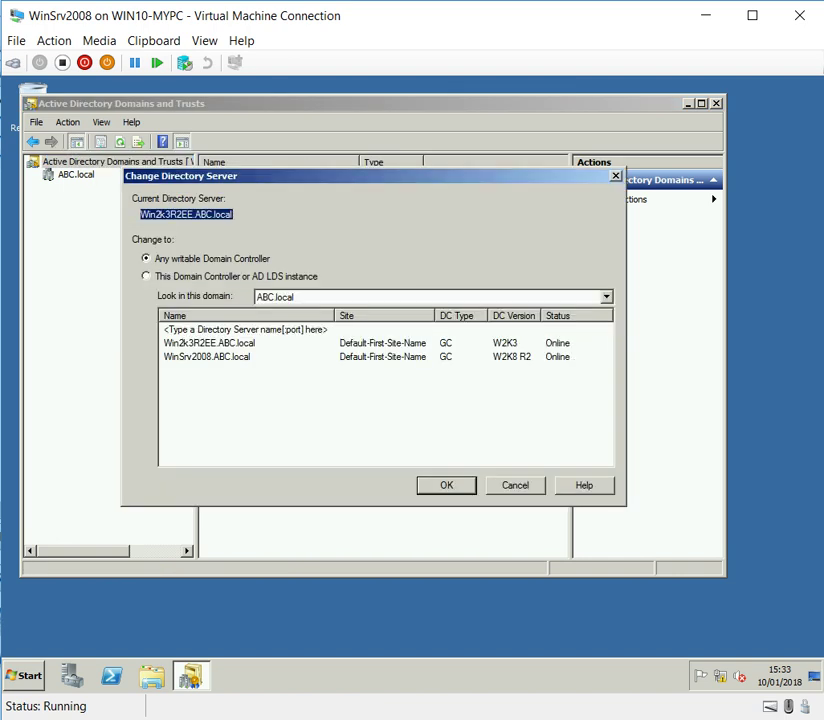
left_click(206, 356)
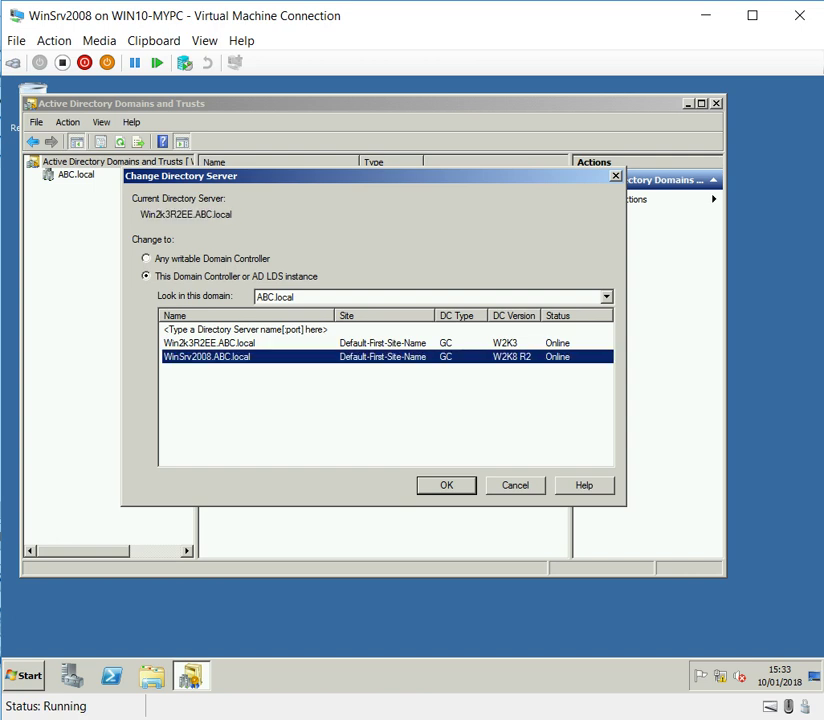
key("Return")
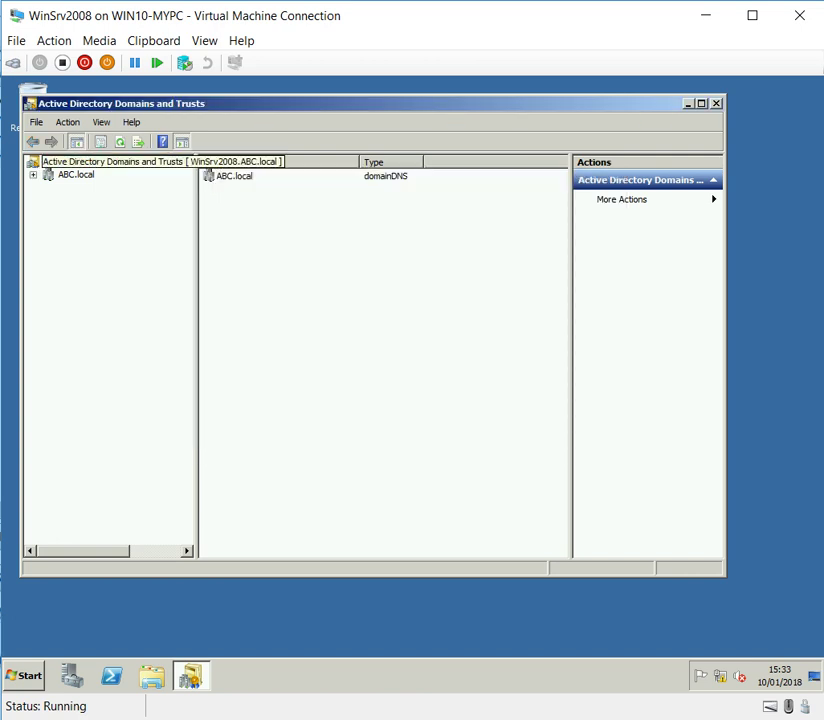
right_click(76, 162)
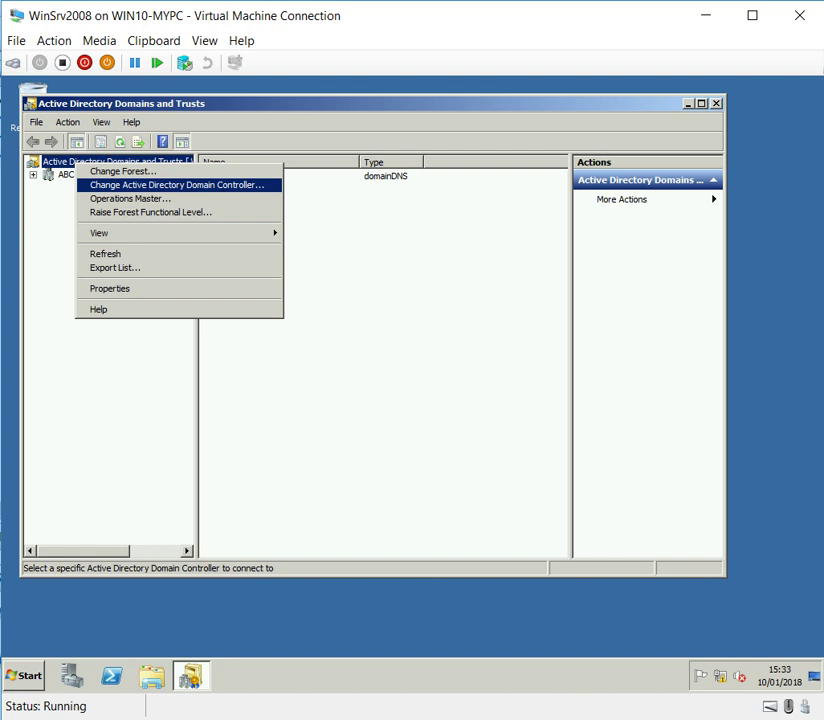
key("Up")
key("Return")
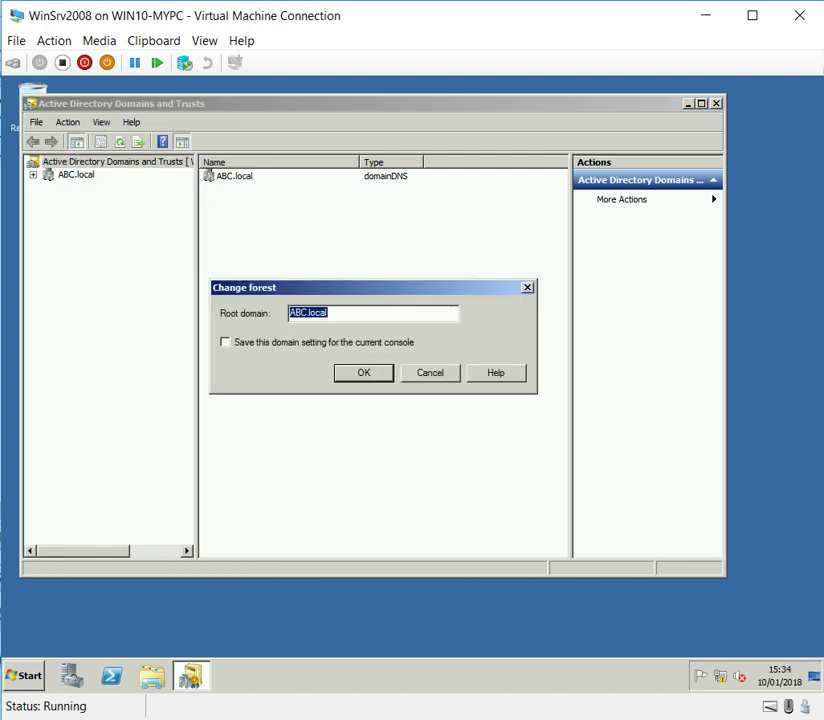
key("Tab")
key("Tab")
key("Tab")
key("Return")
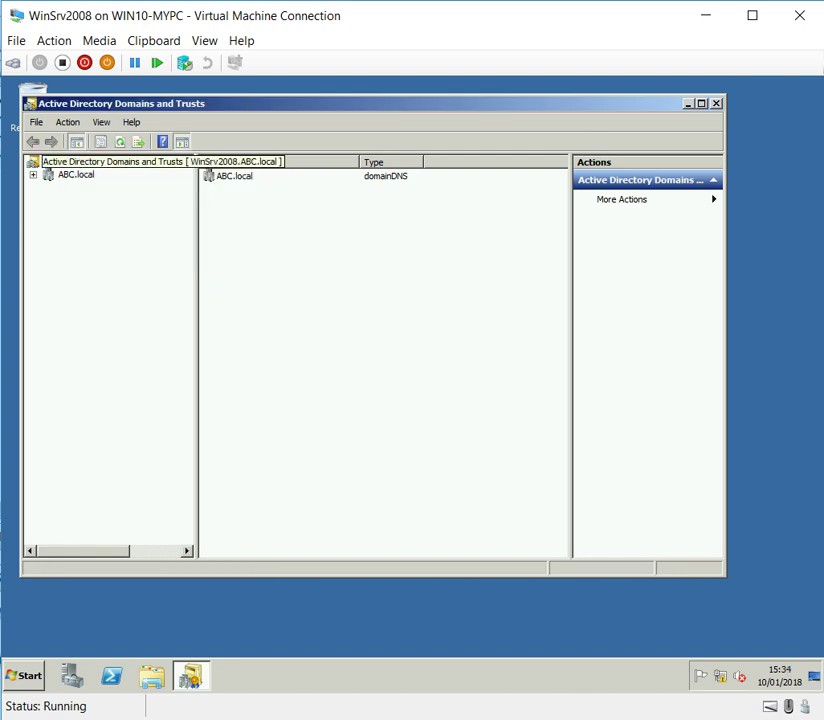
Step: Transfer the domain naming operations master role to WinSrv2008.ABC.local, then close the operations master dialog
key("shift+F10")
key("Down")
key("Down")
key("Down")
key("Down")
key("Up")
key("Return")
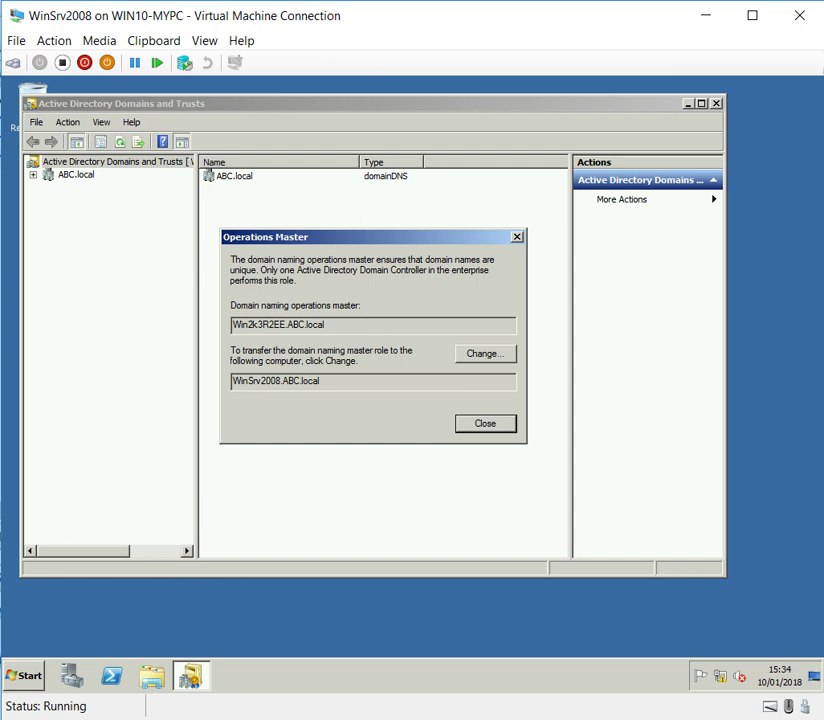
key("alt+c")
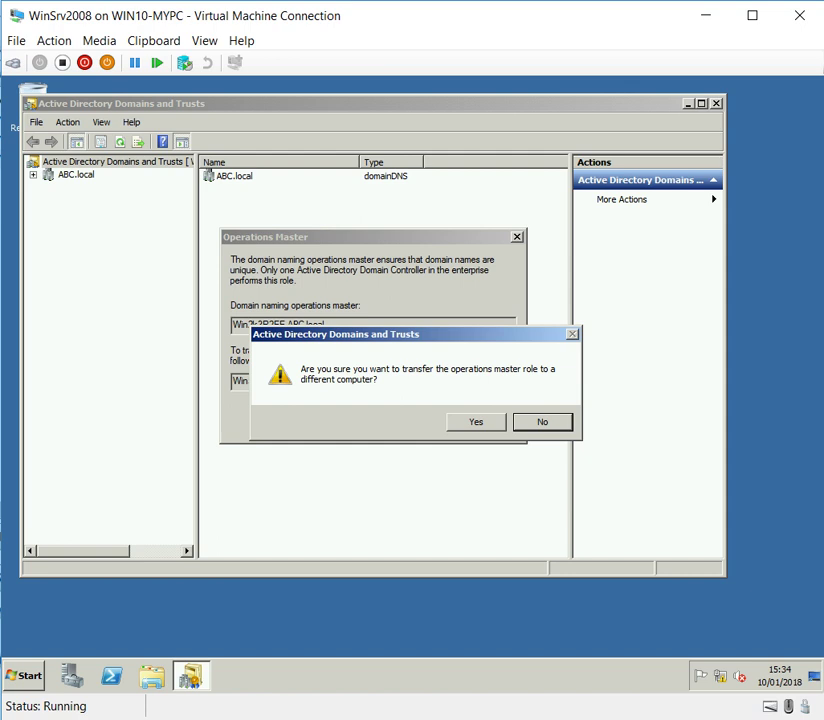
key("Return")
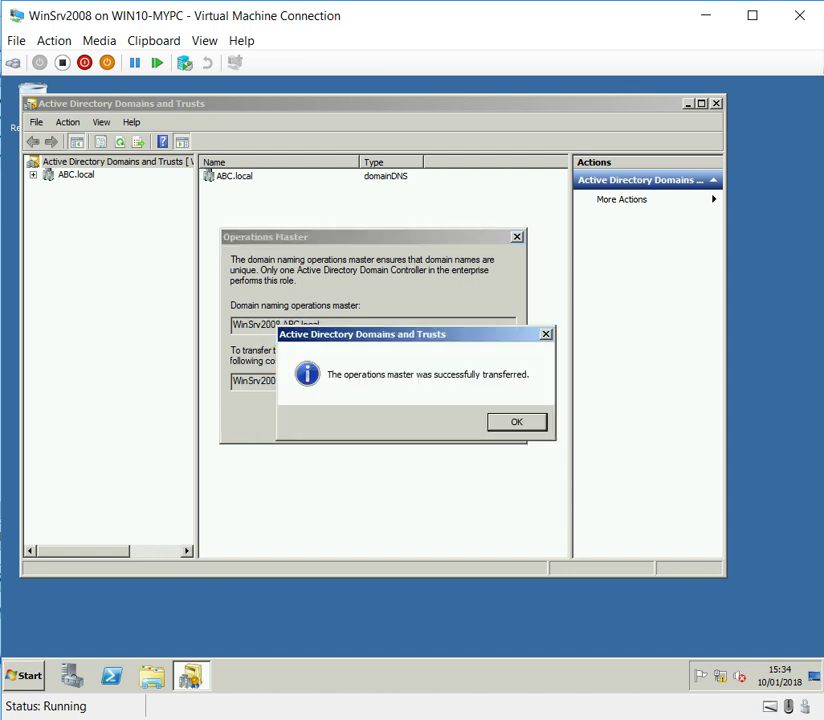
key("Return")
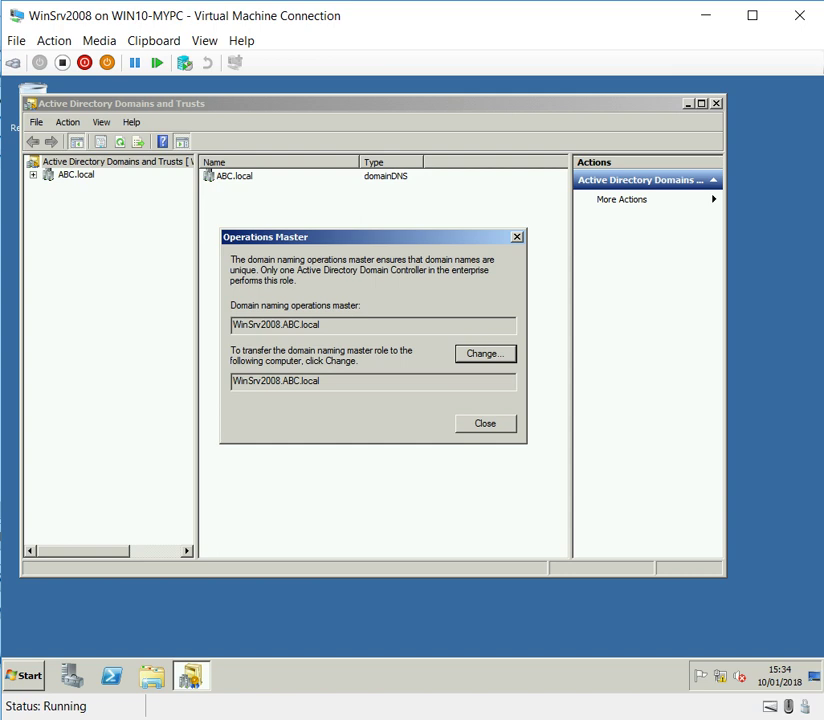
key("Tab")
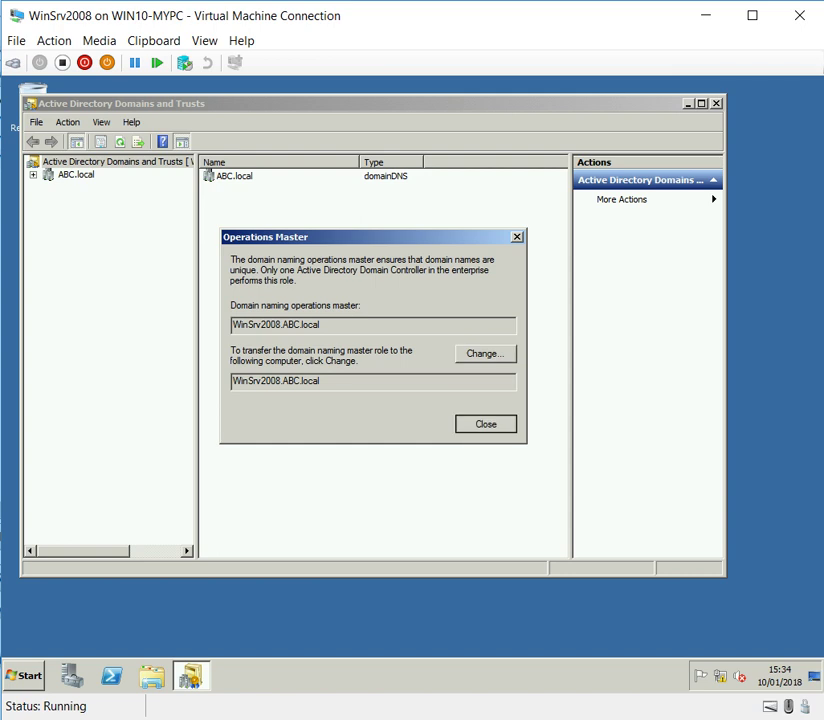
key("Return")
Step: Expand and select the ABC.local domain, then close the Active Directory Domains and Trusts console
left_click(33, 174)
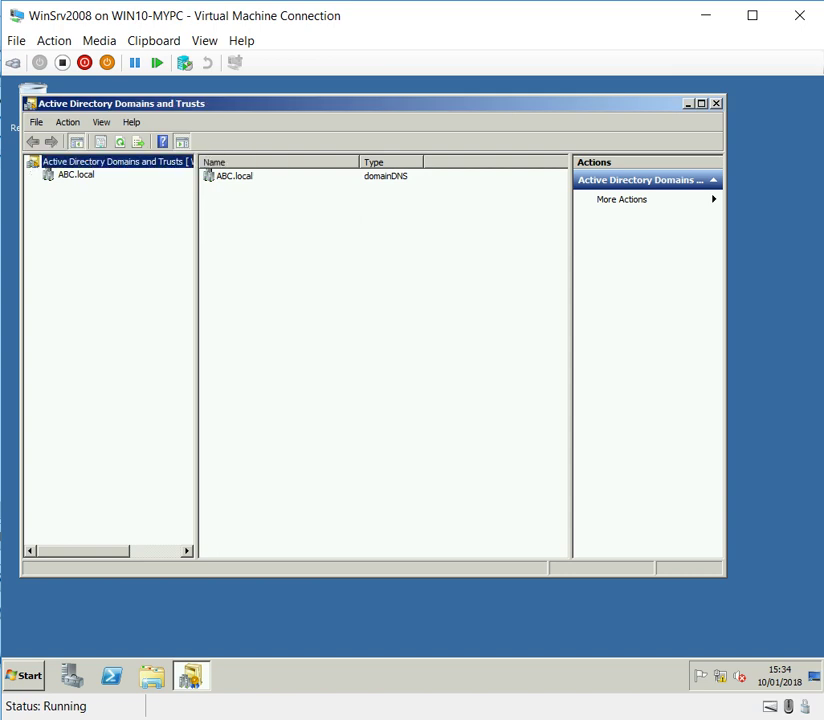
left_click(76, 174)
left_click(716, 103)
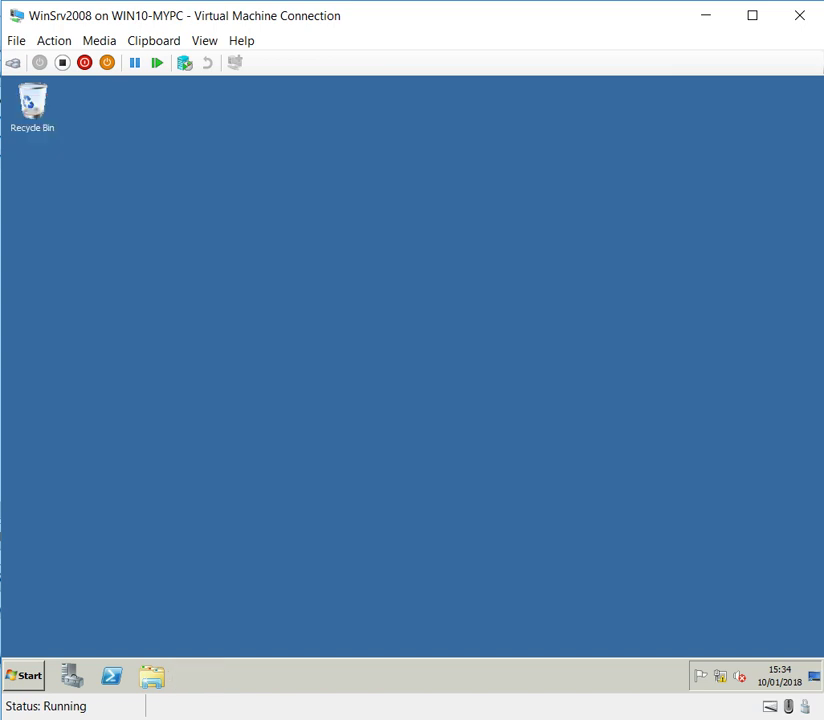
Step: Run mmc to open an empty Microsoft Management Console, allowing it to make changes to the computer
left_click(23, 675)
left_click(240, 589)
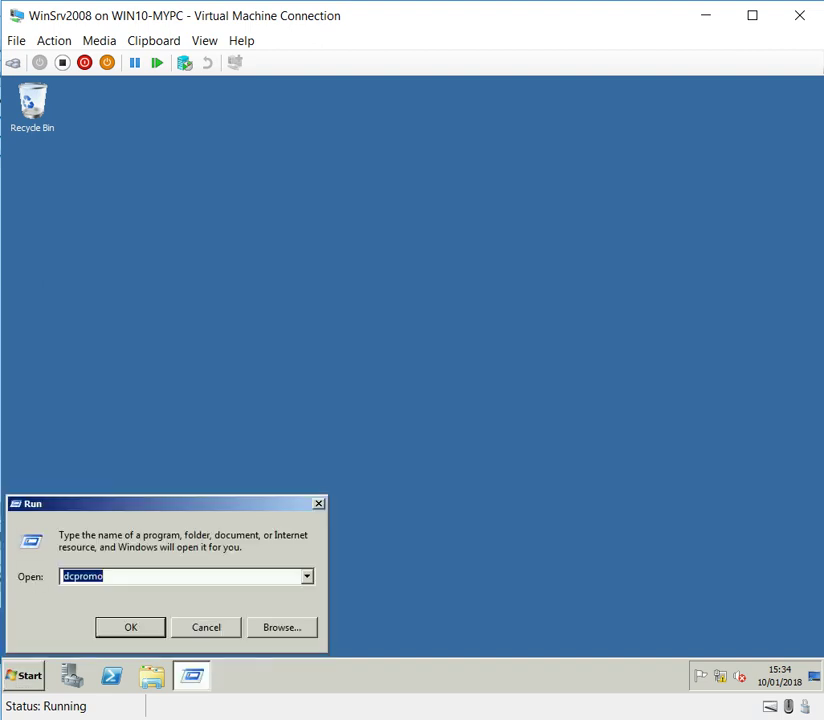
type("mmc")
key("Return")
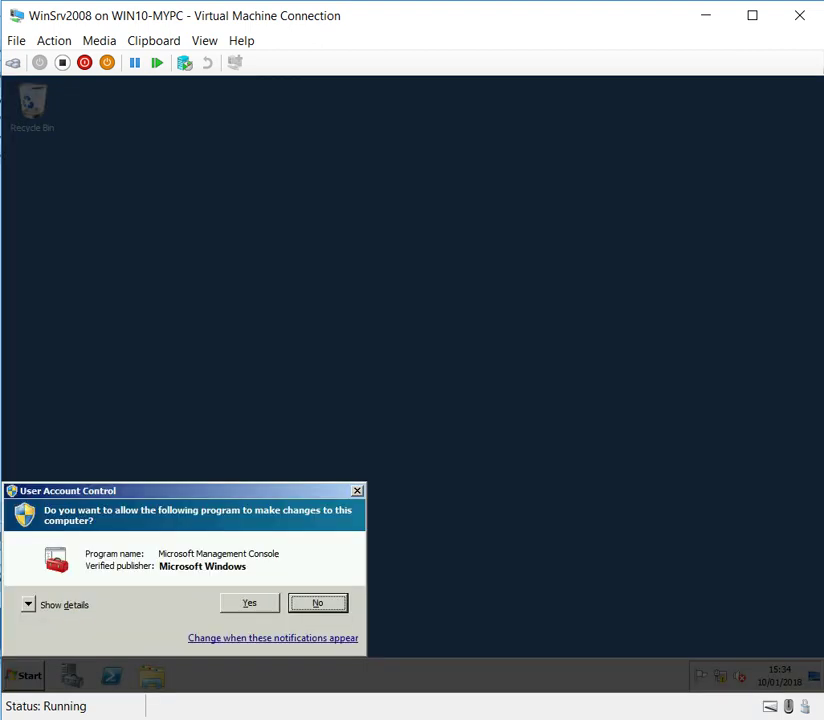
key("Return")
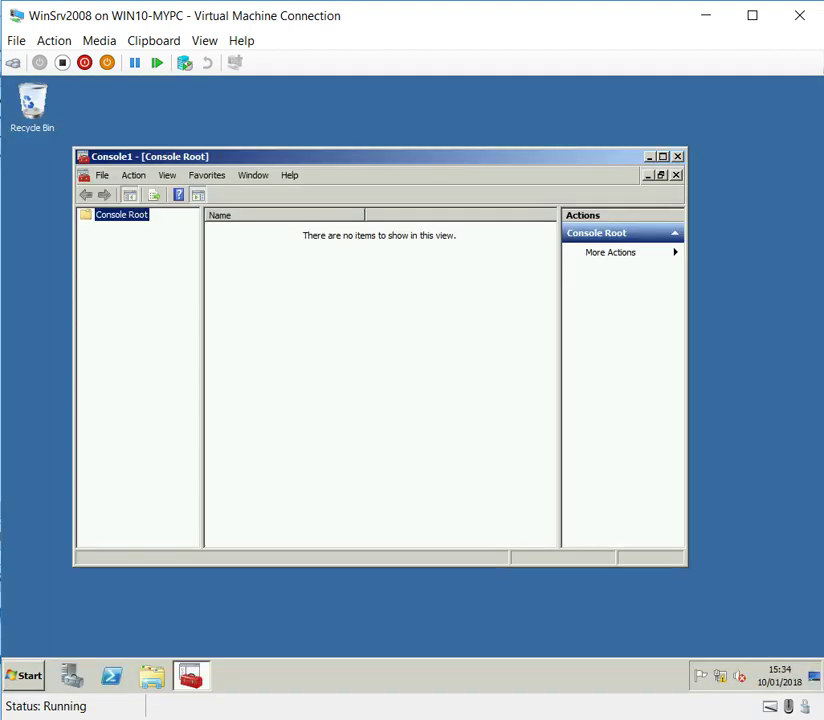
Step: Look through the snap-ins available for the empty console, then close the console without adding any
key("alt+f")
key("Right")
key("Left")
key("Right")
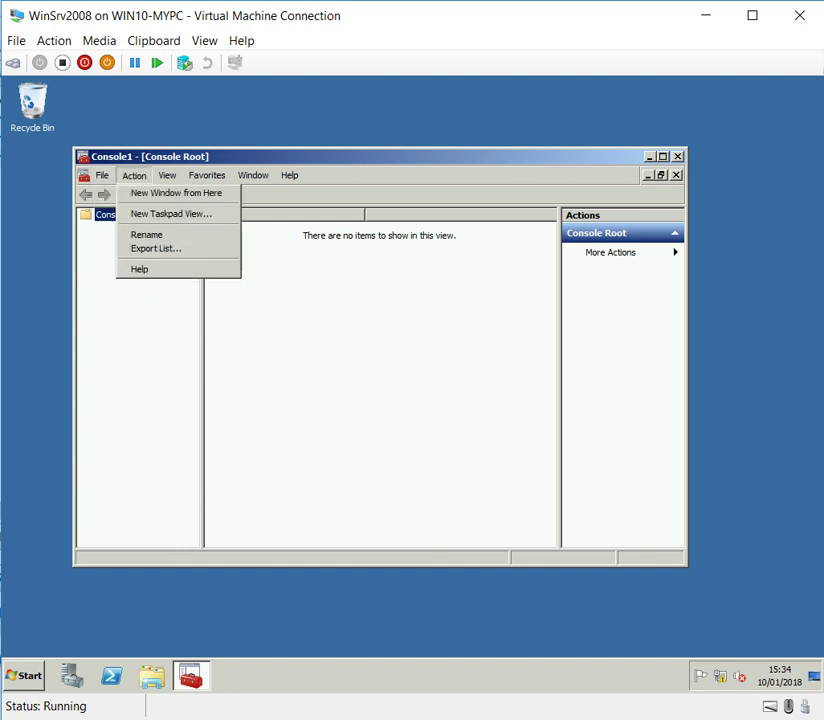
key("Down")
key("Down")
key("Left")
key("Down")
key("Down")
key("Down")
key("Down")
key("Down")
key("Return")
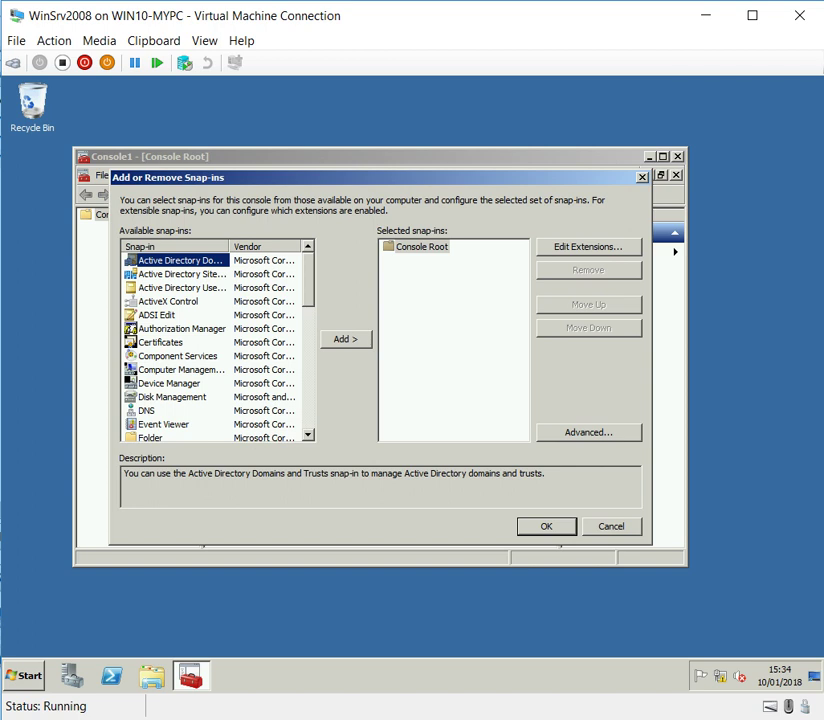
scroll(218, 348, "down", 4)
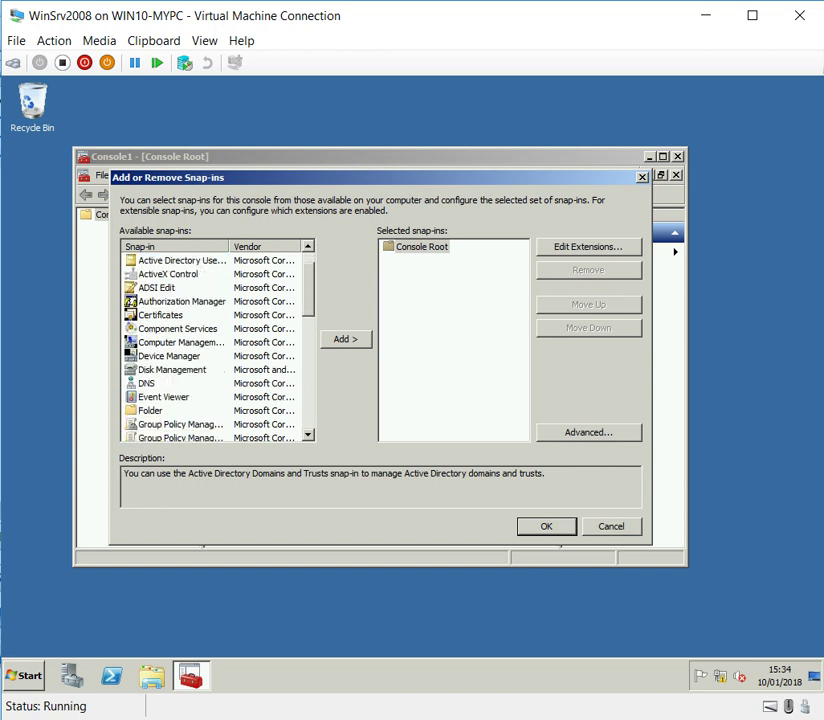
scroll(218, 348, "down", 6)
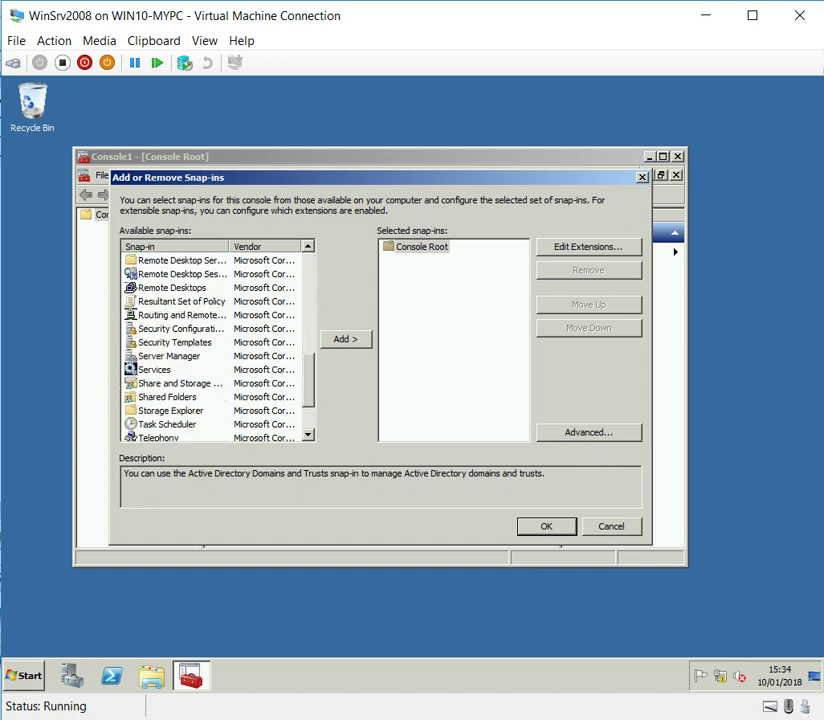
scroll(218, 348, "up", 5)
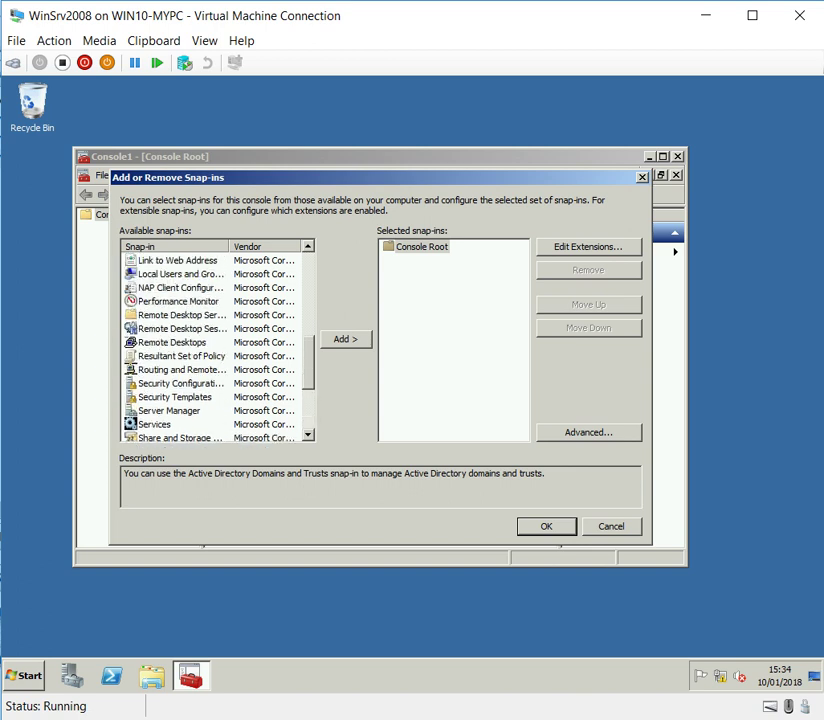
scroll(218, 348, "up", 5)
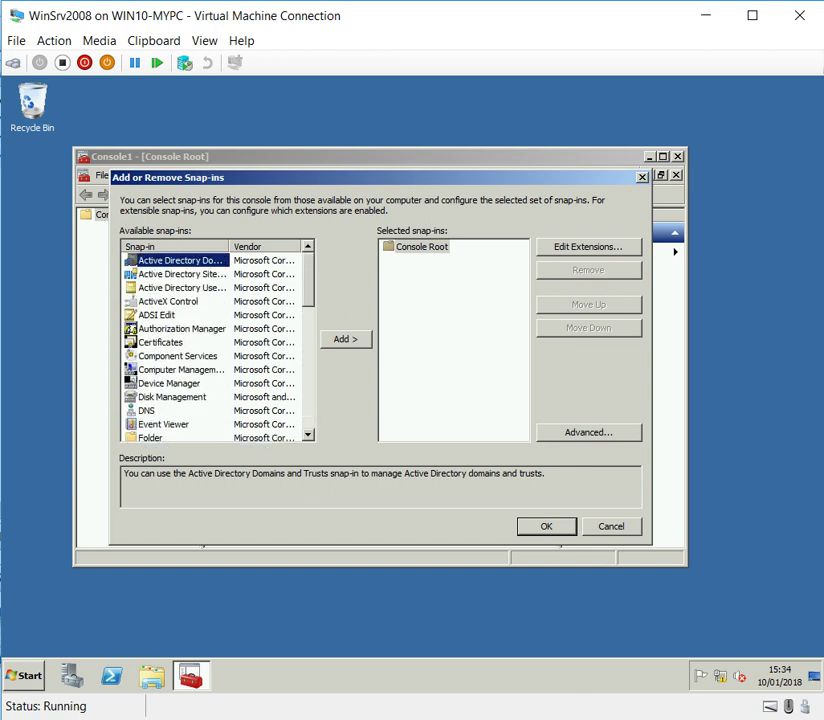
key("Escape")
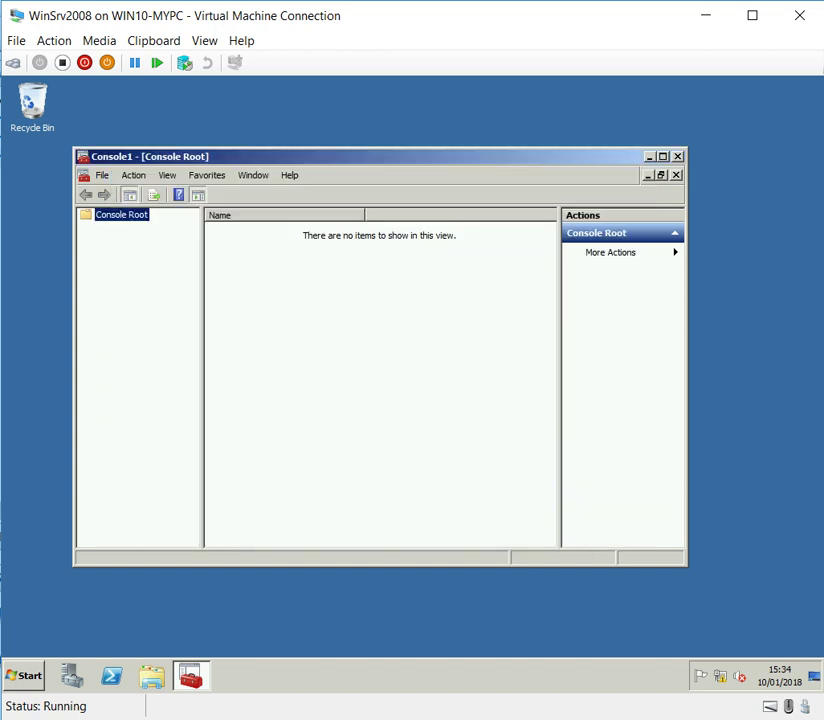
key("alt+F4")
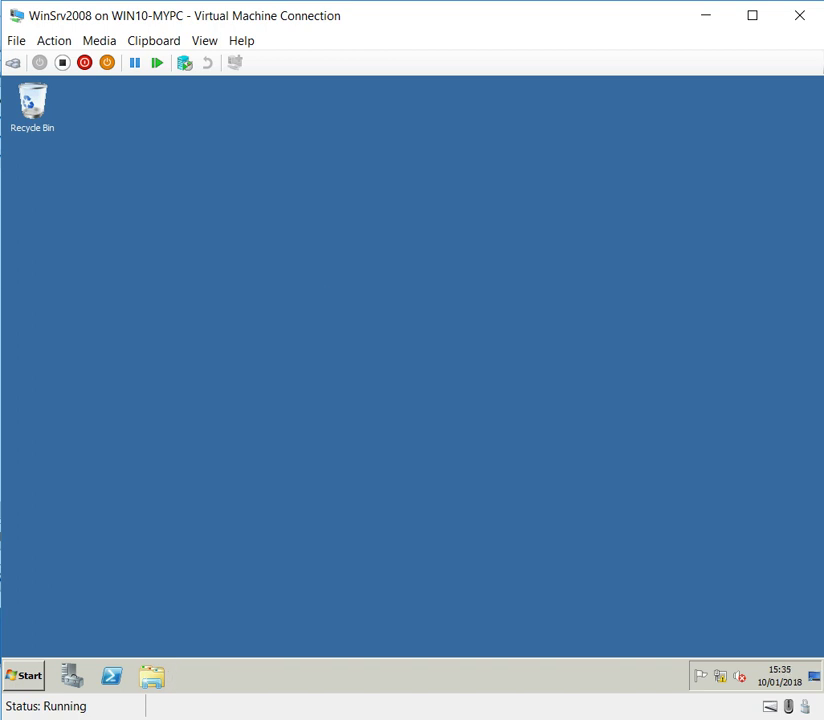
Step: Open Active Directory Users and Computers from the server's administrative tools
left_click(24, 676)
mouse_move(264, 535)
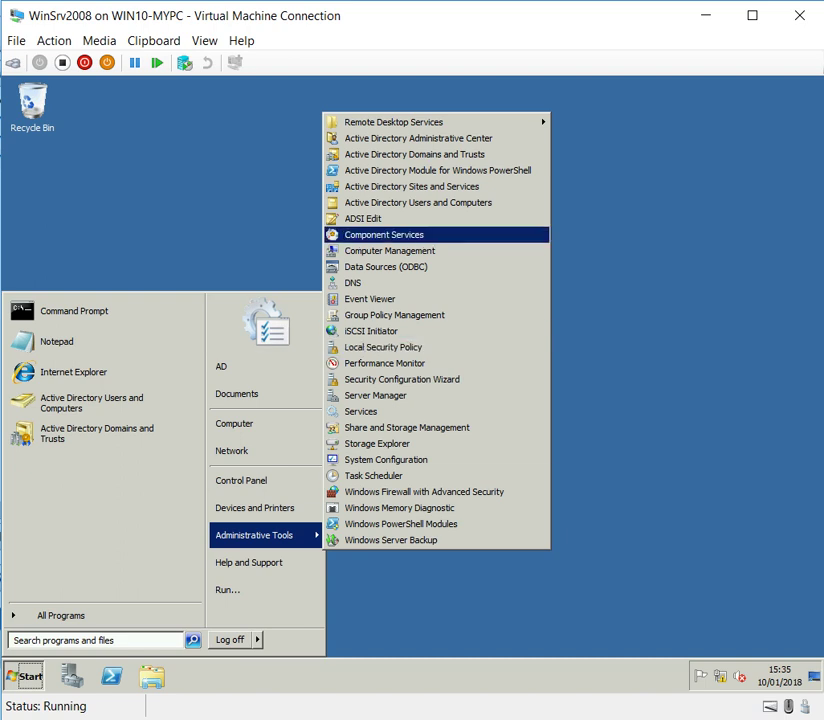
key("Up")
key("Up")
key("Up")
key("Up")
key("Up")
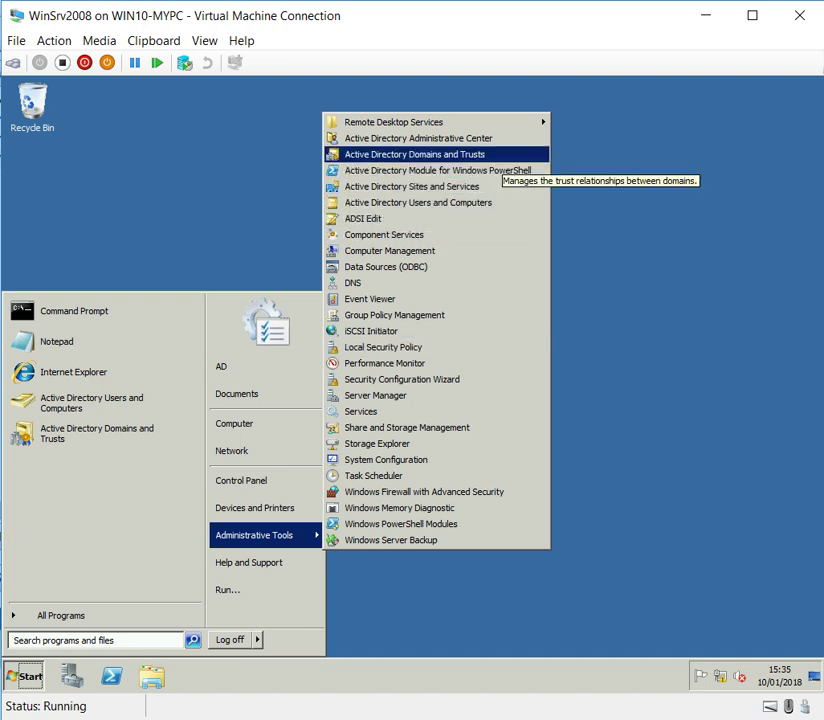
key("Down")
key("Down")
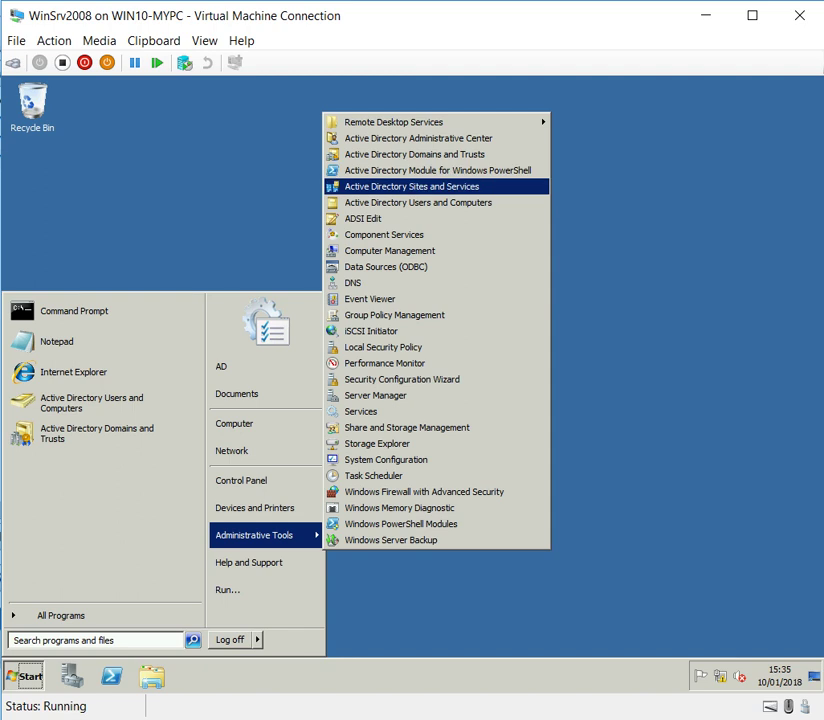
key("Down")
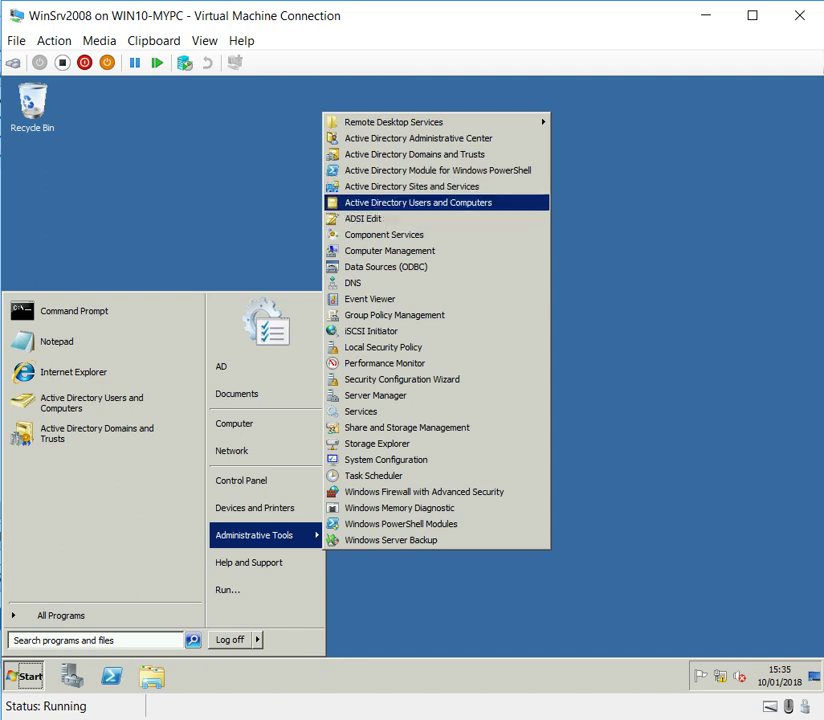
key("Return")
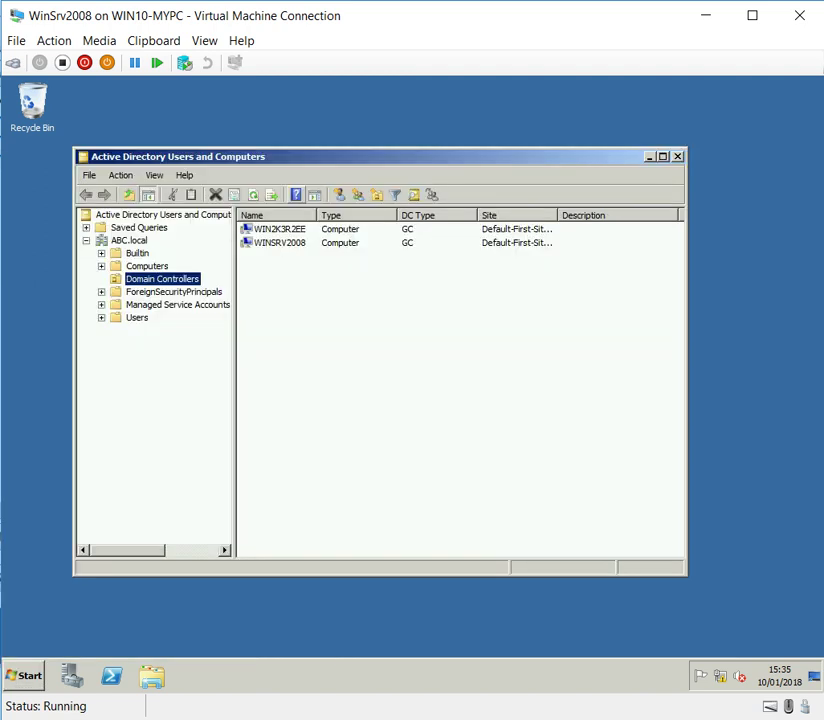
Step: Browse the domains offered for changing the console's managed domain from the ABC.local node, then dismiss the selection
right_click(125, 240)
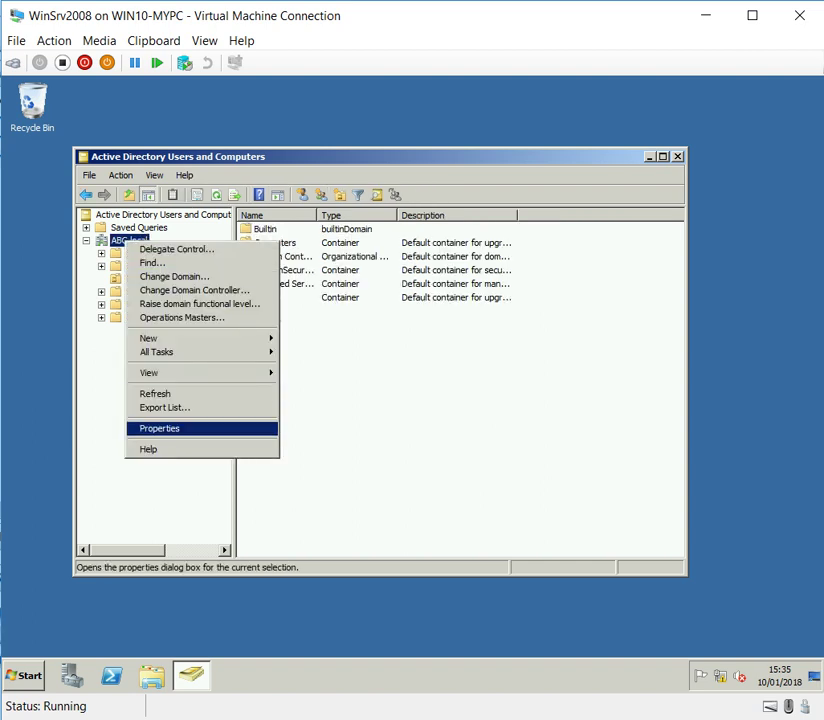
key("Up")
key("Up")
key("Up")
key("Up")
key("Up")
key("Up")
key("Up")
key("Up")
key("Down")
key("Down")
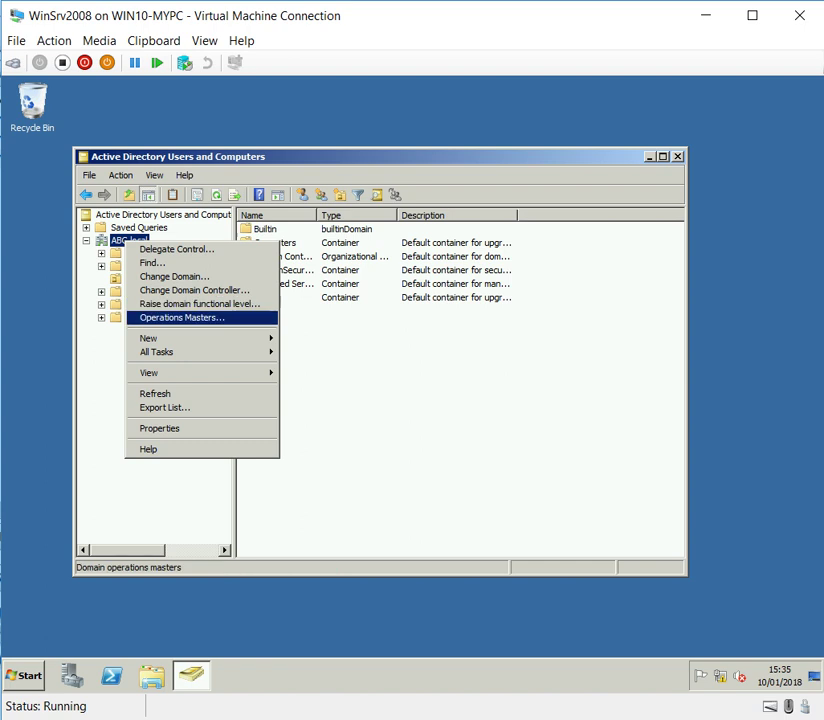
key("Up")
key("Up")
key("Up")
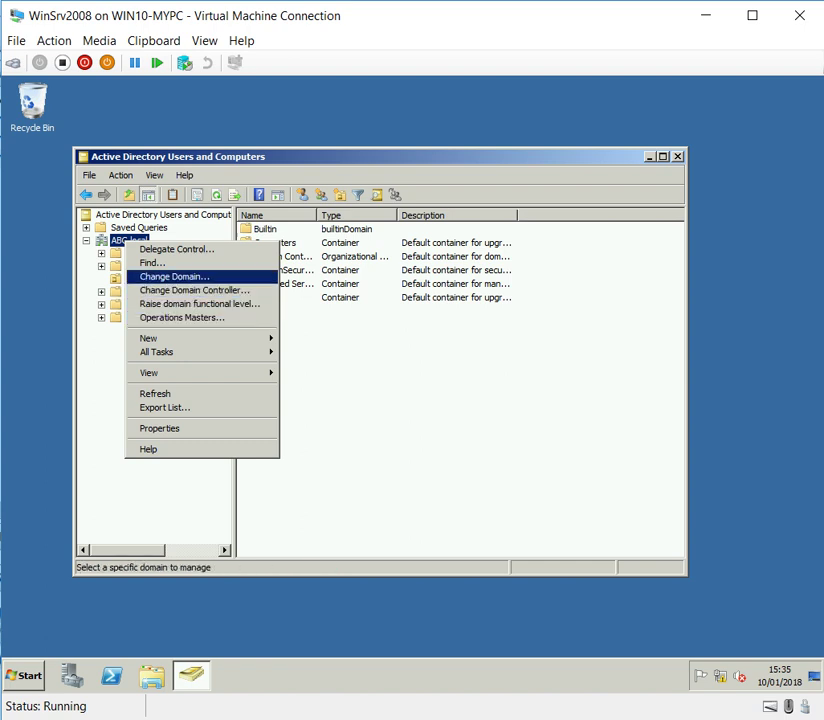
key("Return")
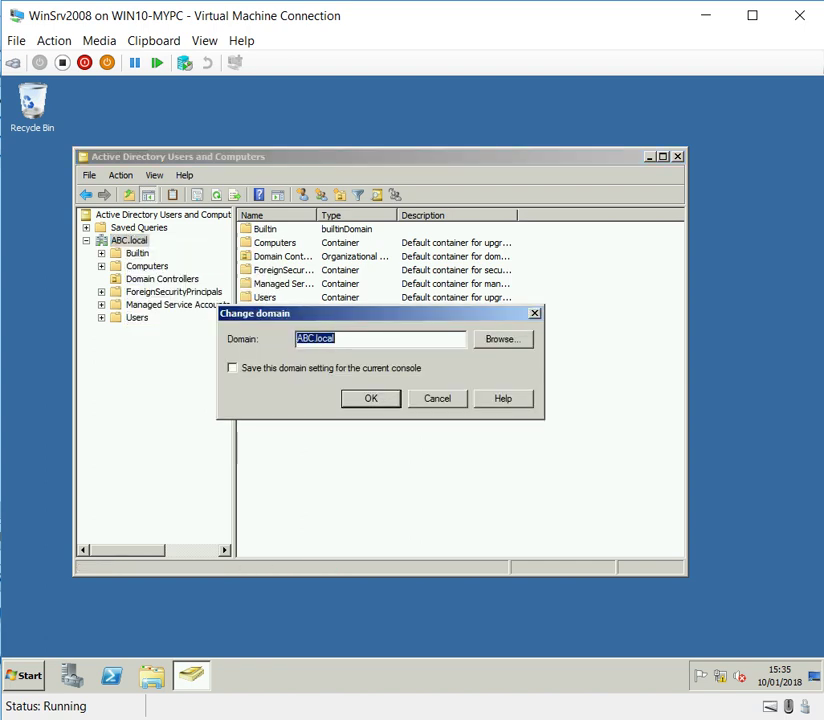
key("Tab")
key("Return")
key("Down")
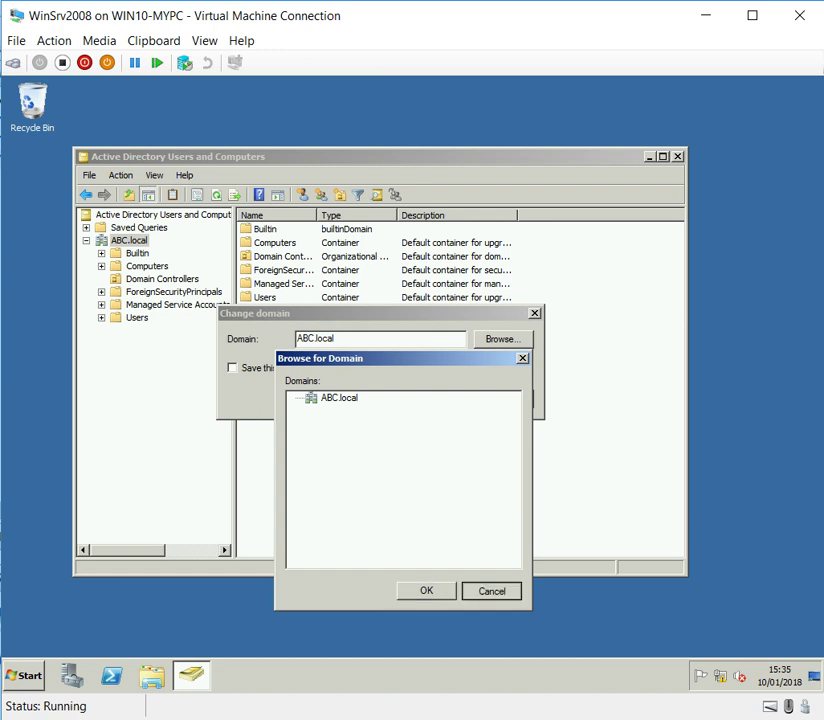
key("Return")
key("Return")
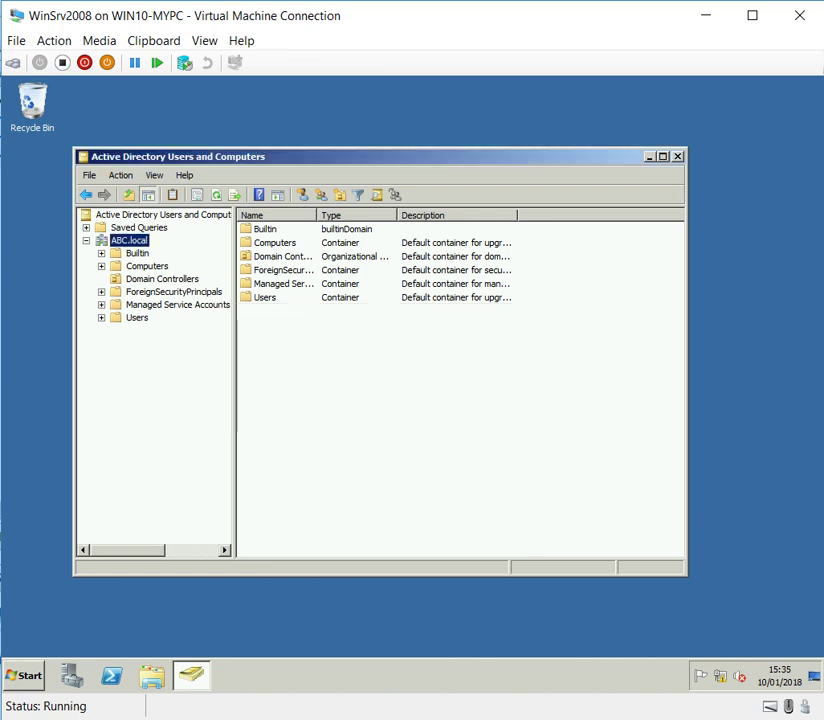
Step: Open the properties of the ABC.local domain to examine its domain and forest functional levels
key("shift+F10")
key("Down")
key("Down")
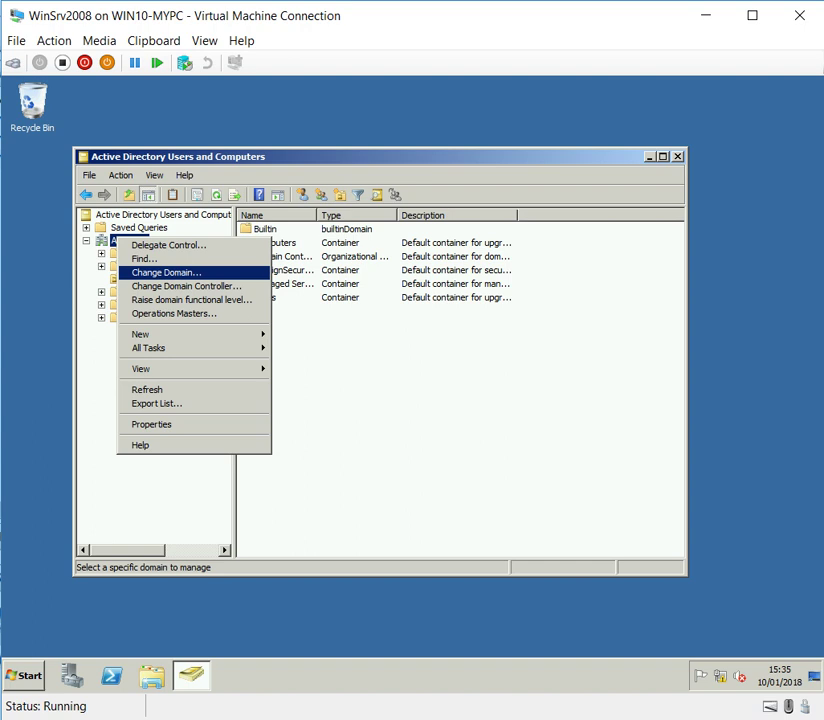
key("Down")
key("Down")
key("Down")
key("Down")
key("Down")
key("Down")
key("Down")
key("Down")
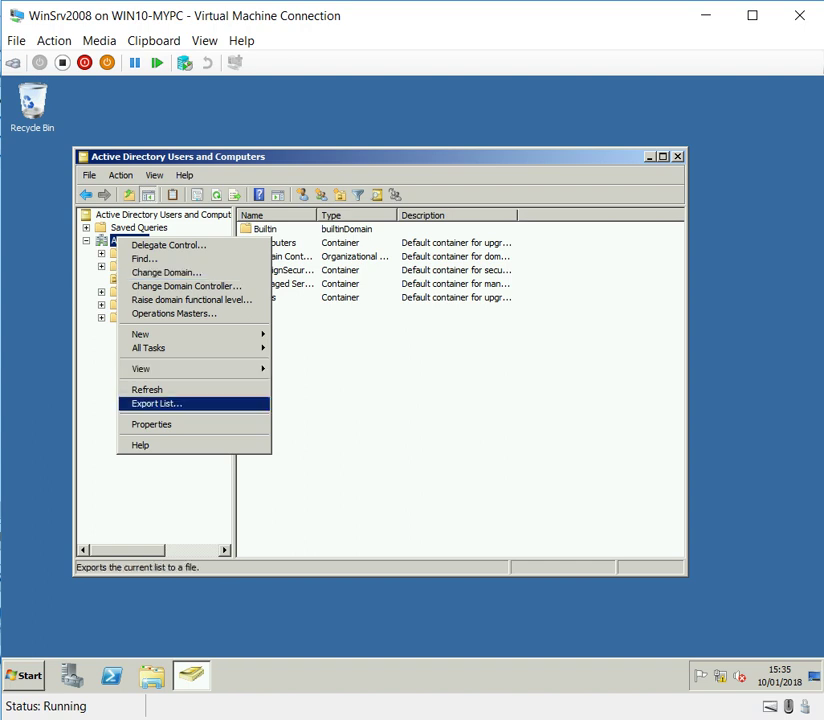
key("Down")
key("Return")
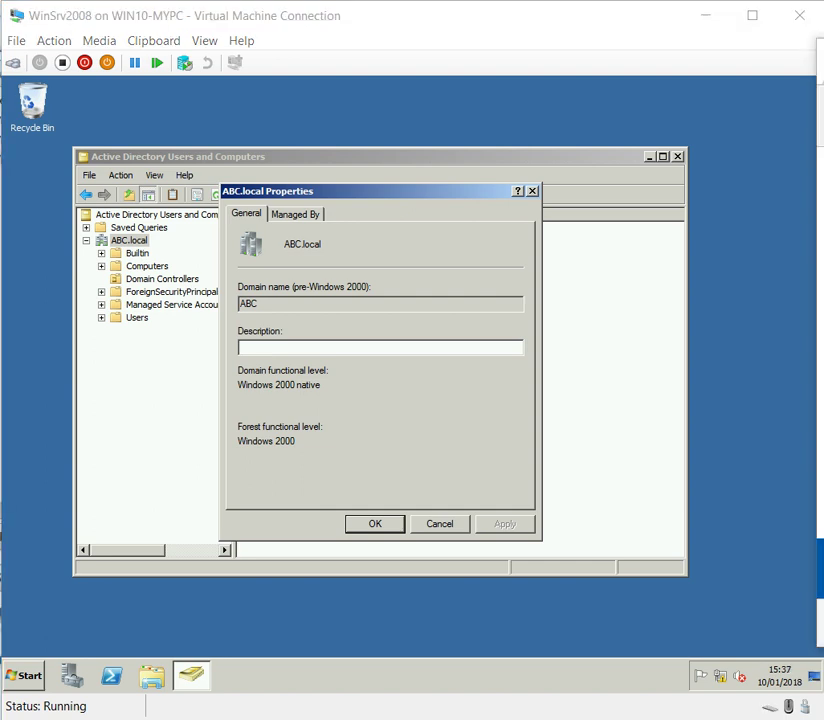
Step: Dismiss the ABC.local properties and open Command Prompt with administrator rights, allowing the elevation request
key("Escape")
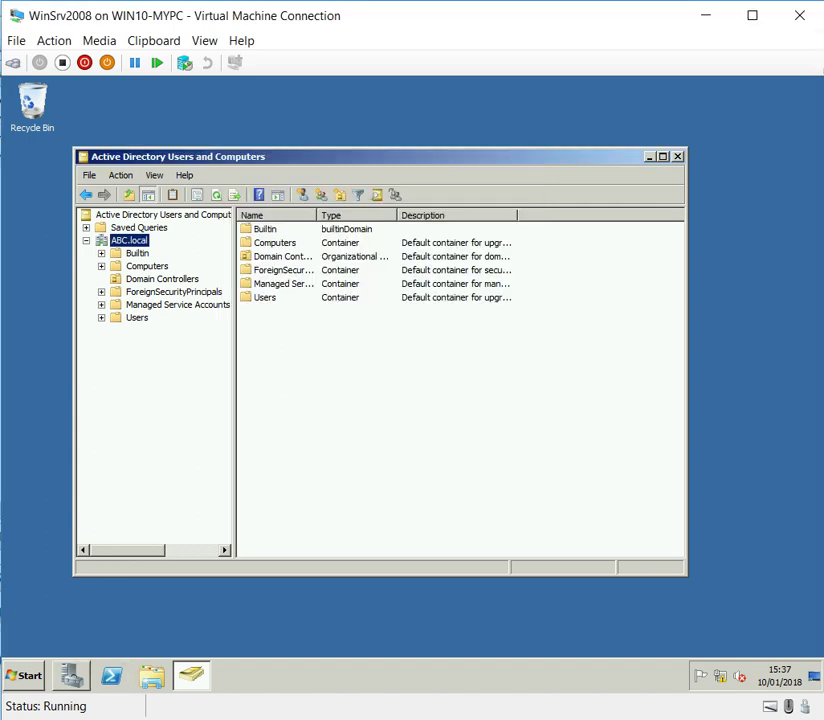
left_click(24, 676)
key("Up")
key("Up")
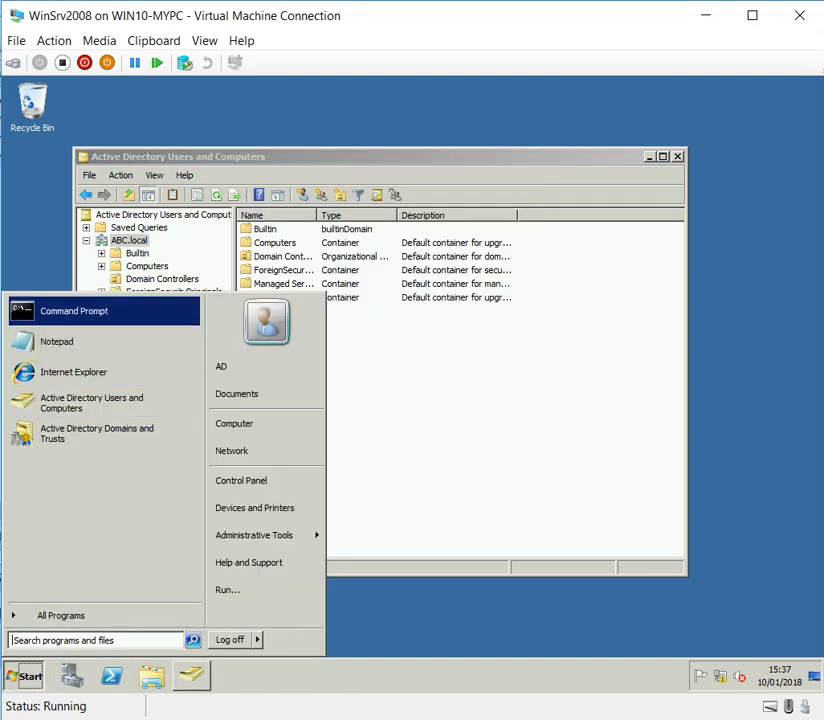
key("Menu")
key("Down")
key("Escape")
key("Down")
key("Up")
key("ctrl+shift+Return")
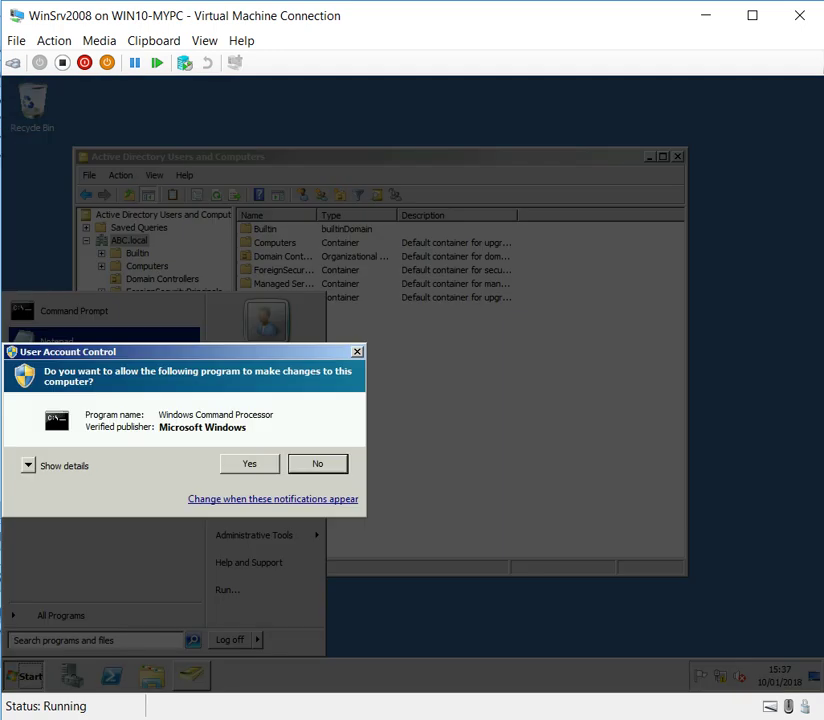
key("alt+y")
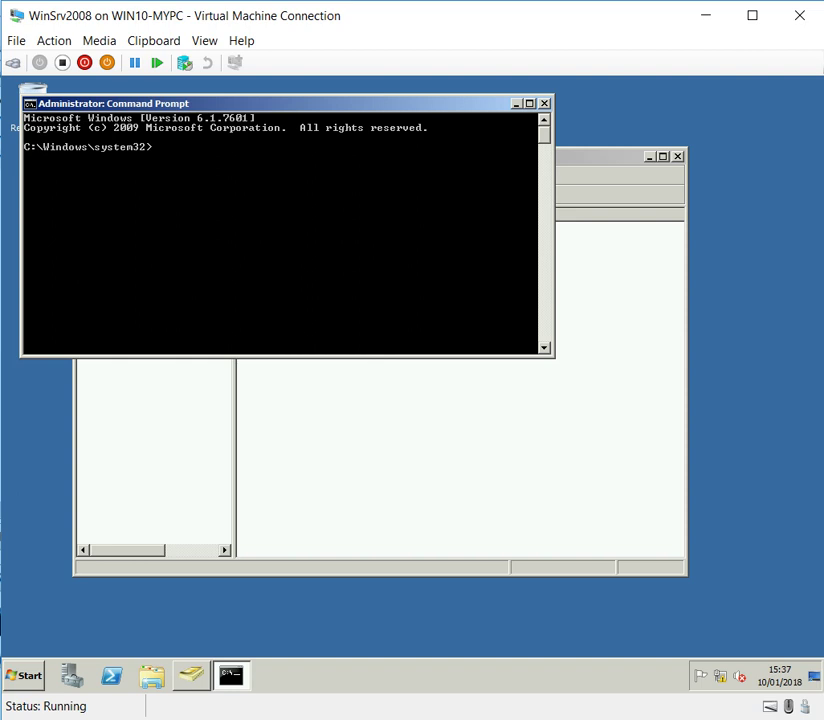
Step: Try to start the directory services utility using the command names ntdutil, ntsdutil and ntdsuitl
type("ntdutil")
key("Return")
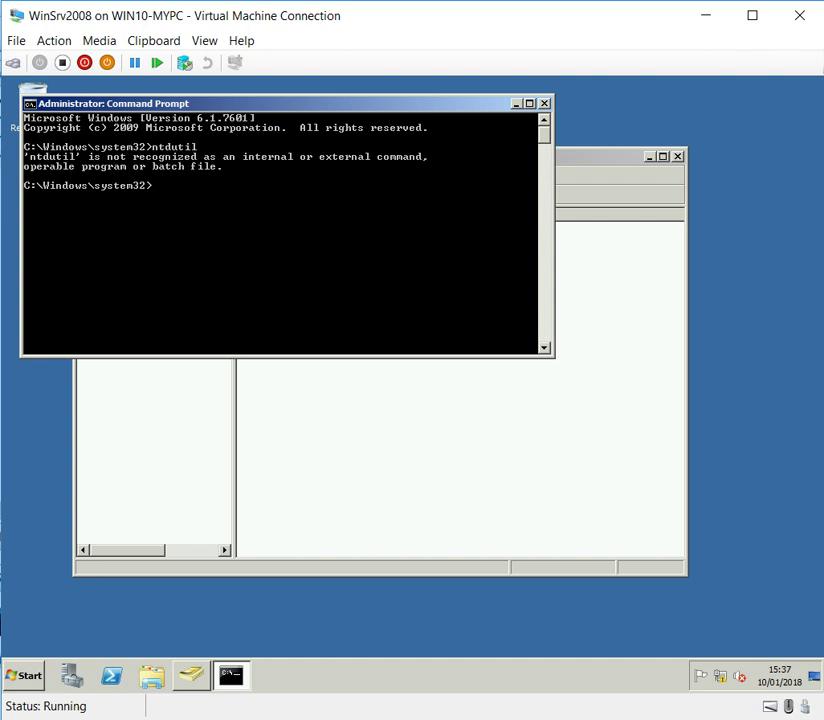
key("Up")
key("Left")
key("Left")
key("Left")
key("Left")
key("Left")
type("s")
key("Return")
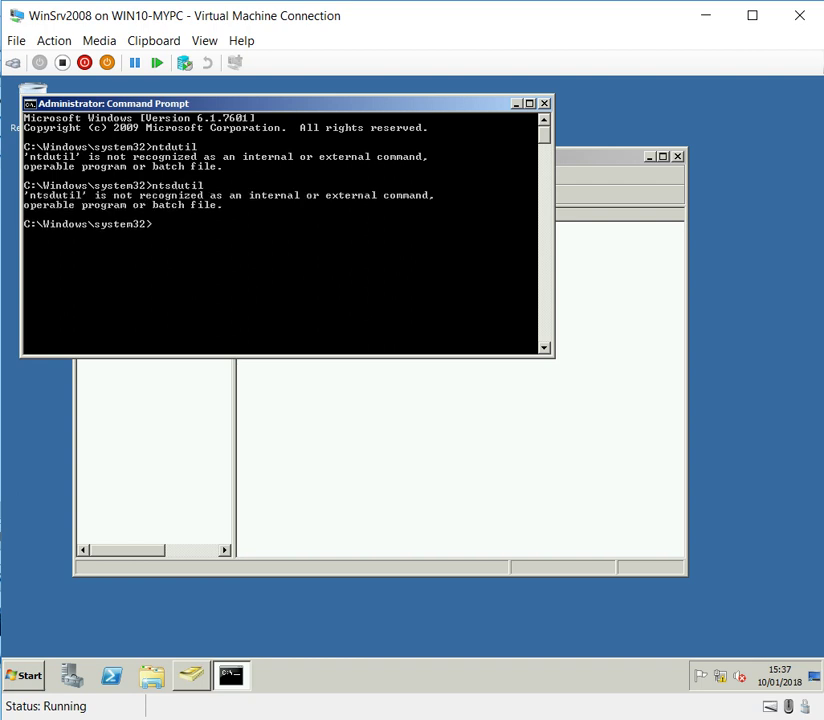
key("Up")
key("Left")
key("Left")
key("Left")
key("Left")
type("s")
key("BackSpace")
key("Left")
key("BackSpace")
key("Left")
key("BackSpace")
key("BackSpace")
key("BackSpace")
key("BackSpace")
type("suitl")
key("Return")
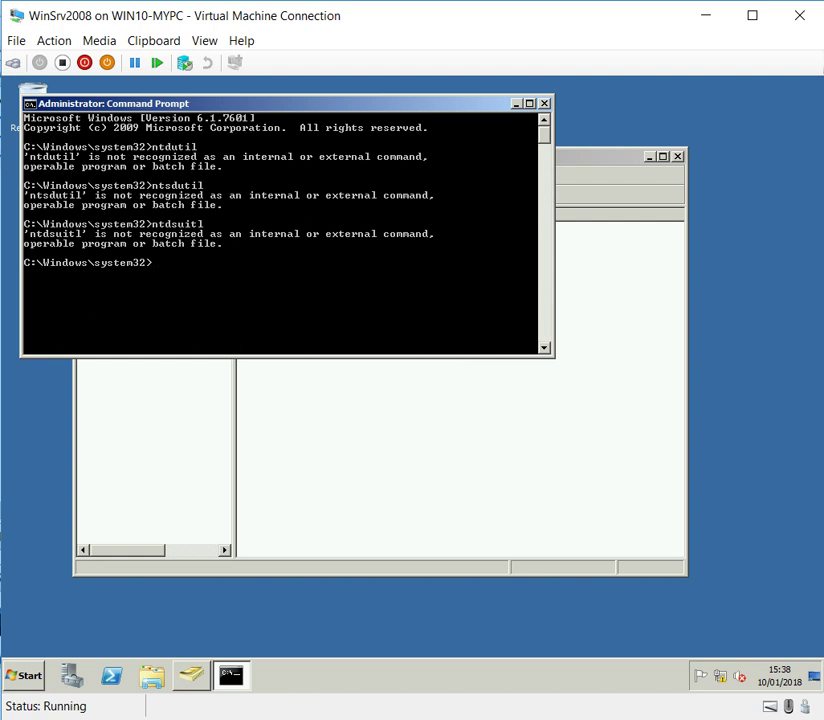
Step: Start ntdsutil in the elevated command prompt
type("ntdsutil")
key("Return")
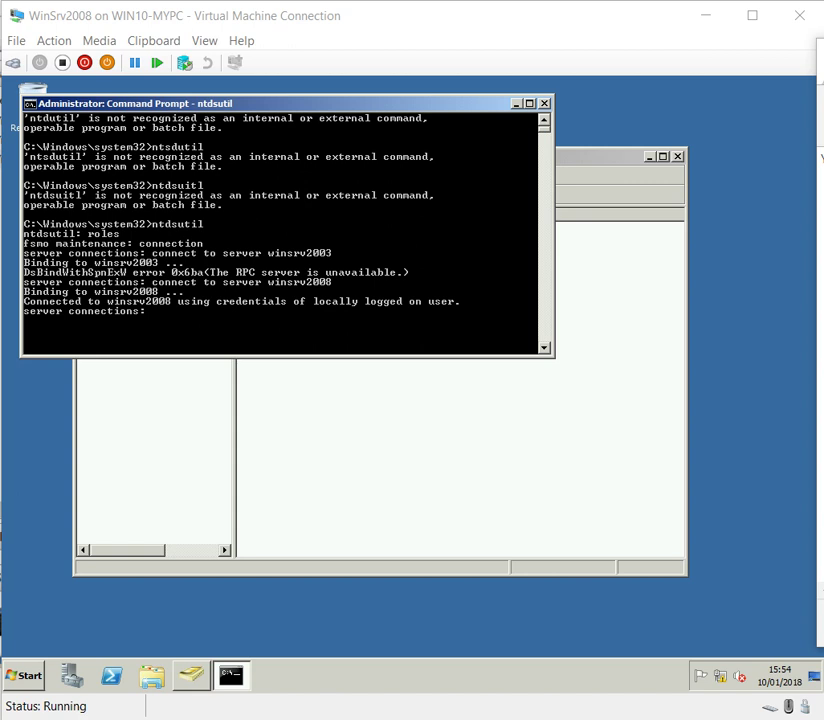
Step: Try to register the schema management snap-in by running regsvr32 schmmgmt.dll, then dismiss the message
left_click(25, 676)
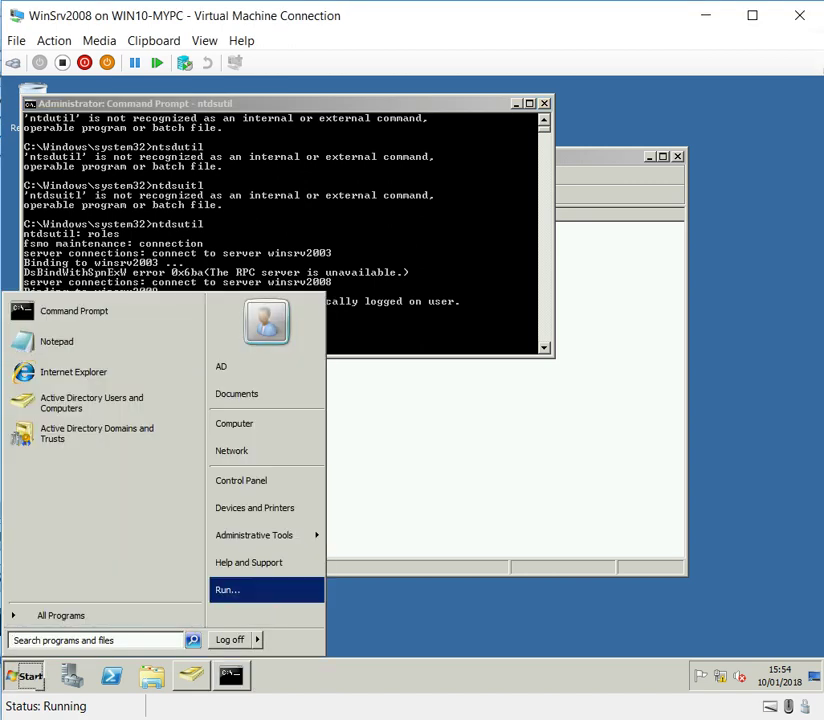
key("Return")
type("reg")
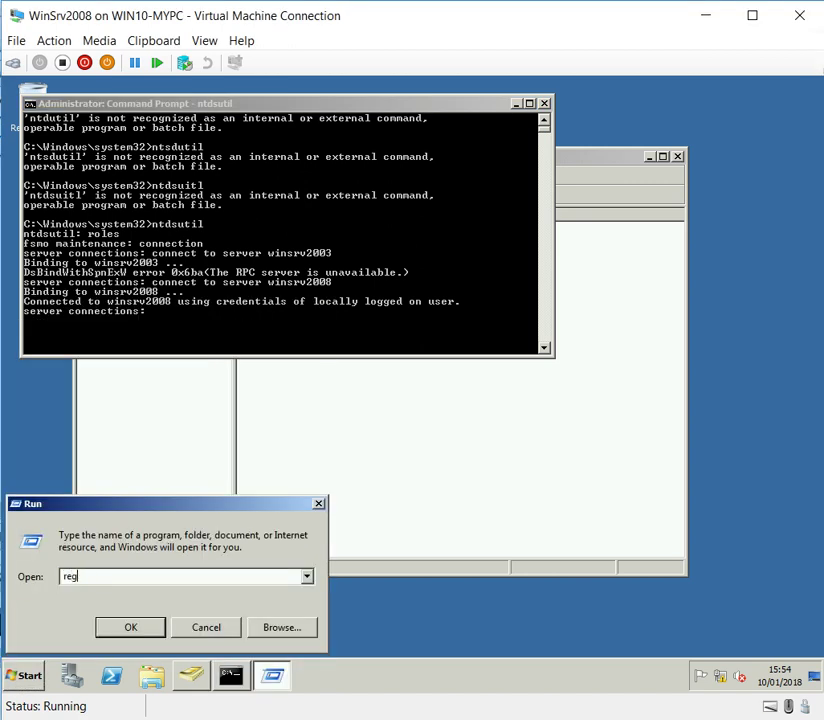
type("svr32 schmmgmt.")
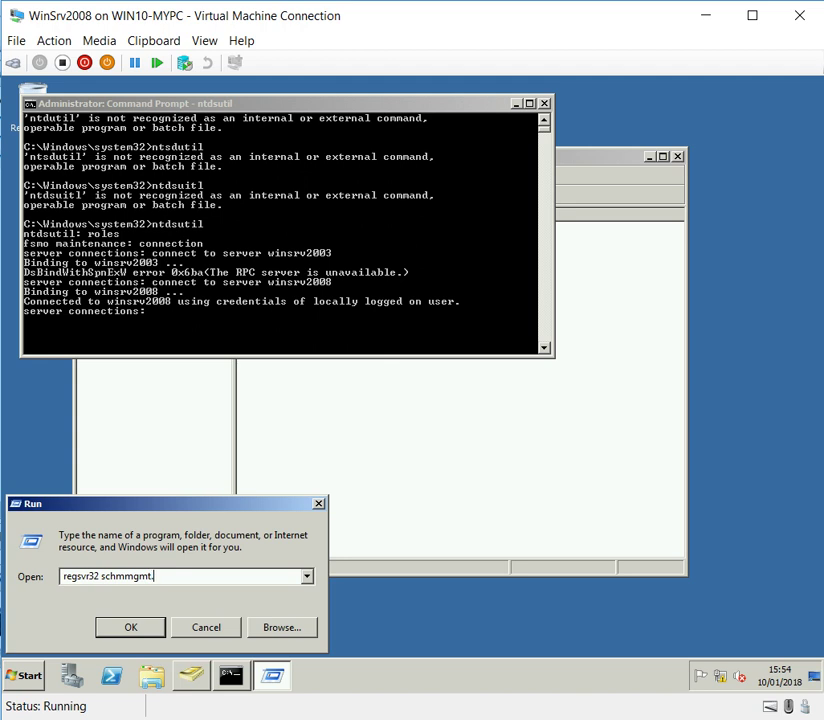
type("dll")
key("Return")
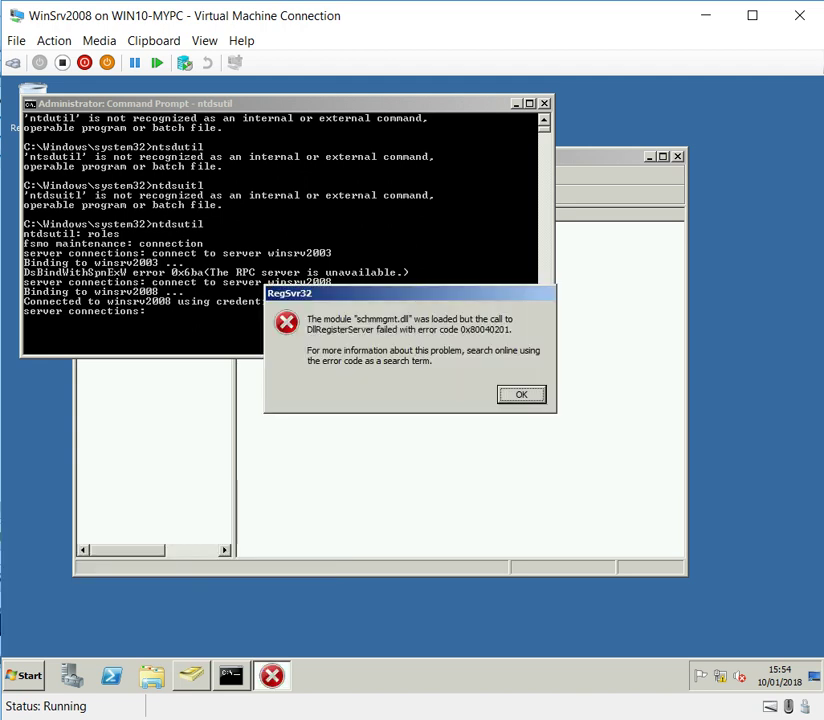
key("Return")
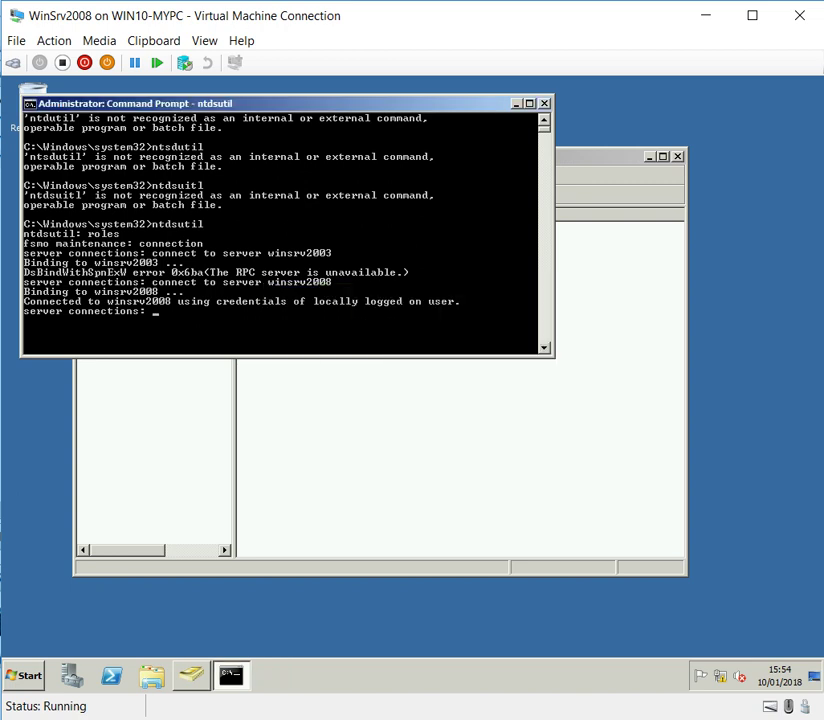
Step: Retry the existing regsvr32 schmmgmt.dll command from the Run dialog and close its message
left_click(24, 676)
left_click(227, 589)
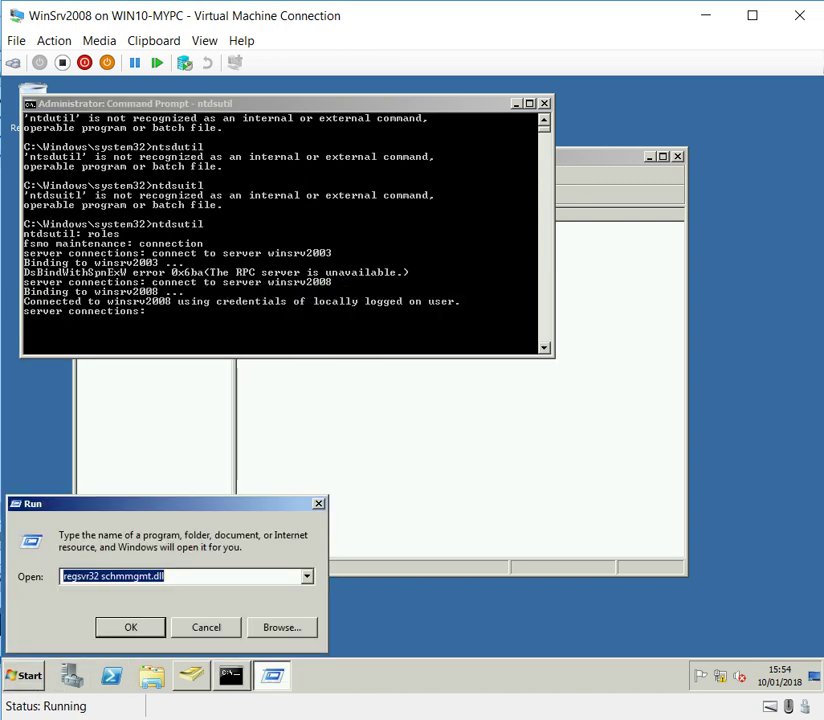
left_click(101, 576)
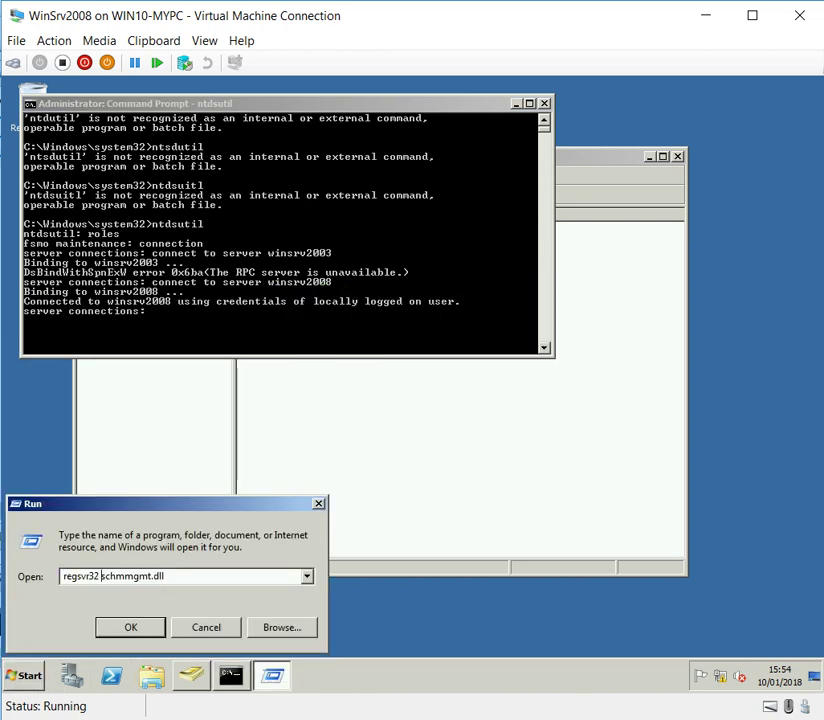
key("ctrl+Right")
key("Return")
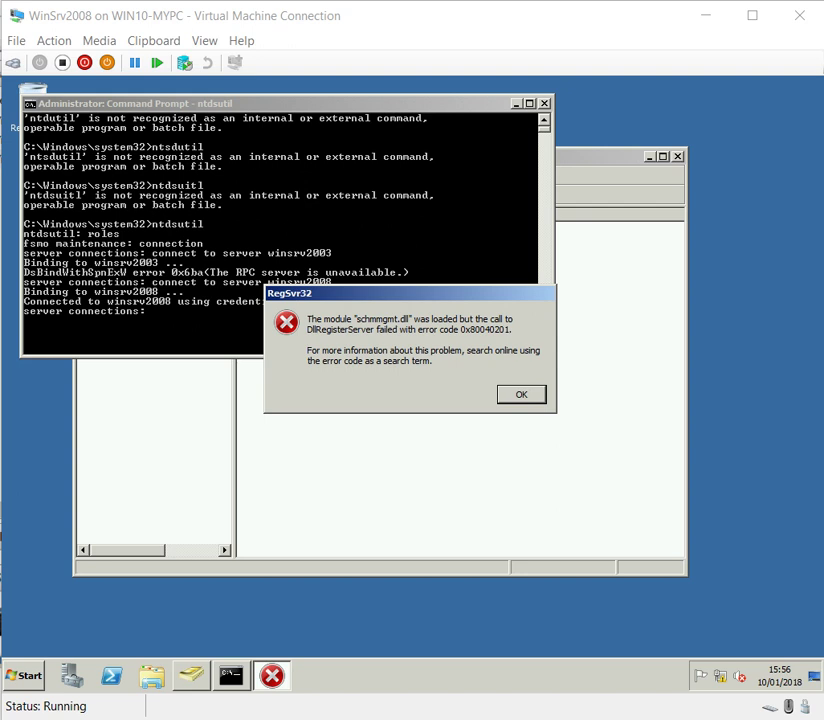
left_click(521, 394)
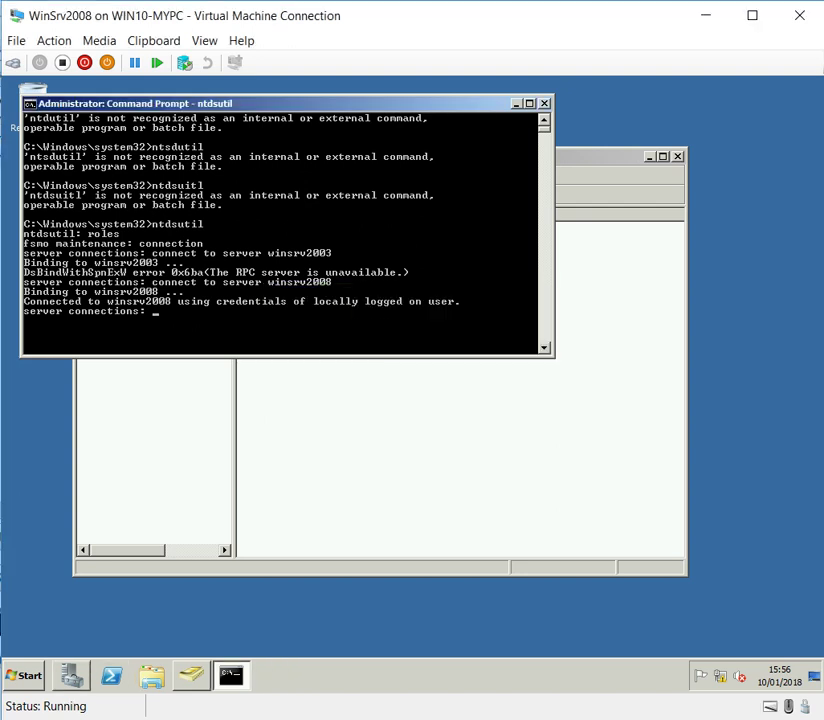
Step: Copy the regsvr32 schmmgmt.dll command and try running it as administrator from the program search
left_click(24, 676)
key("super+r")
key("ctrl+c")
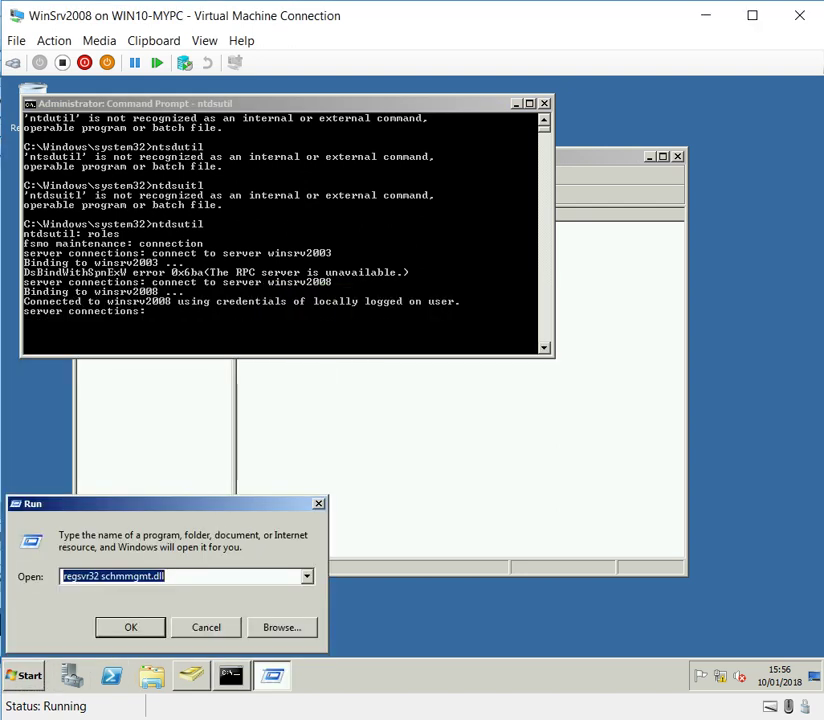
right_click(138, 576)
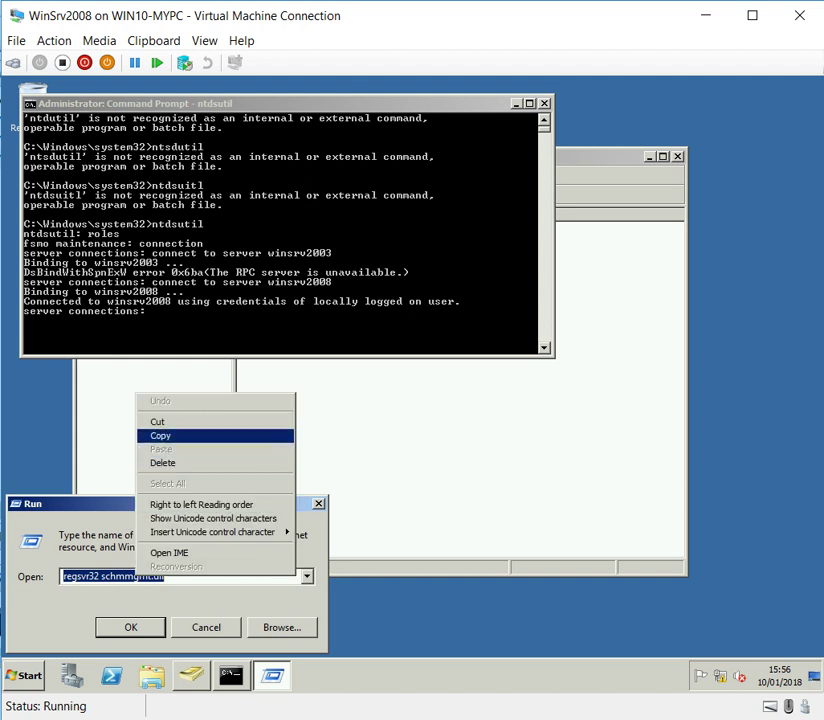
left_click(160, 435)
left_click(22, 676)
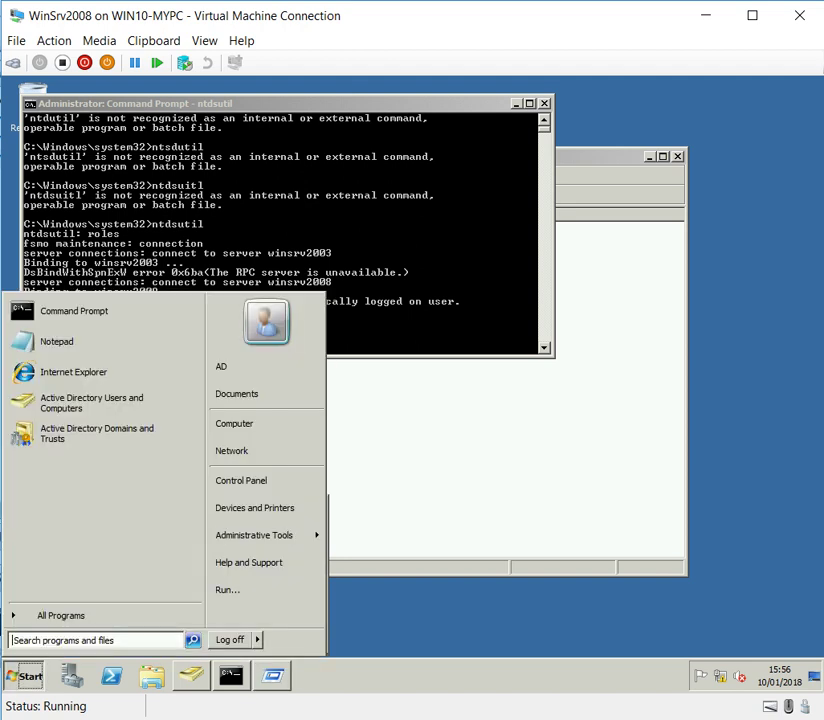
key("ctrl+v")
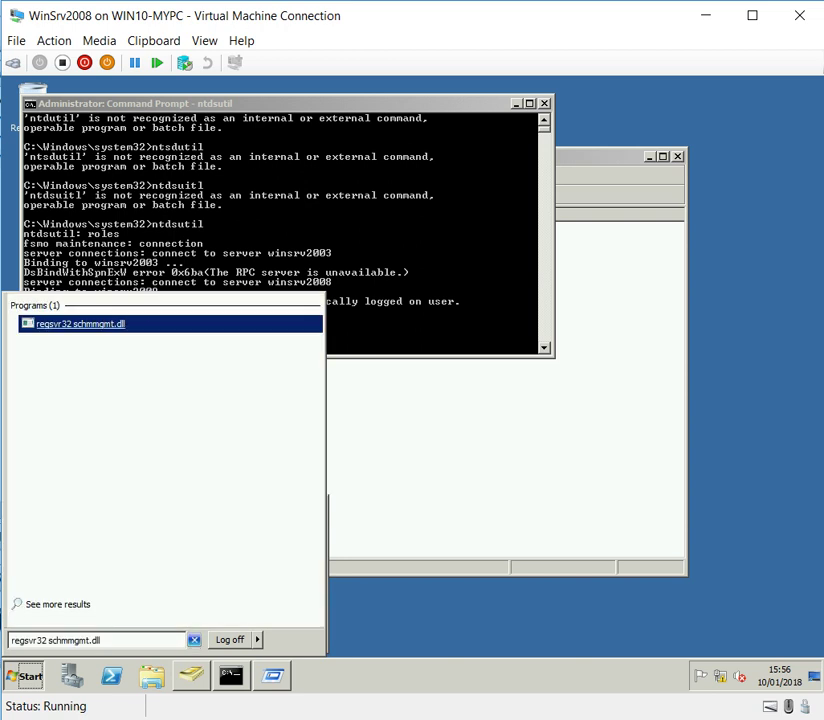
right_click(97, 325)
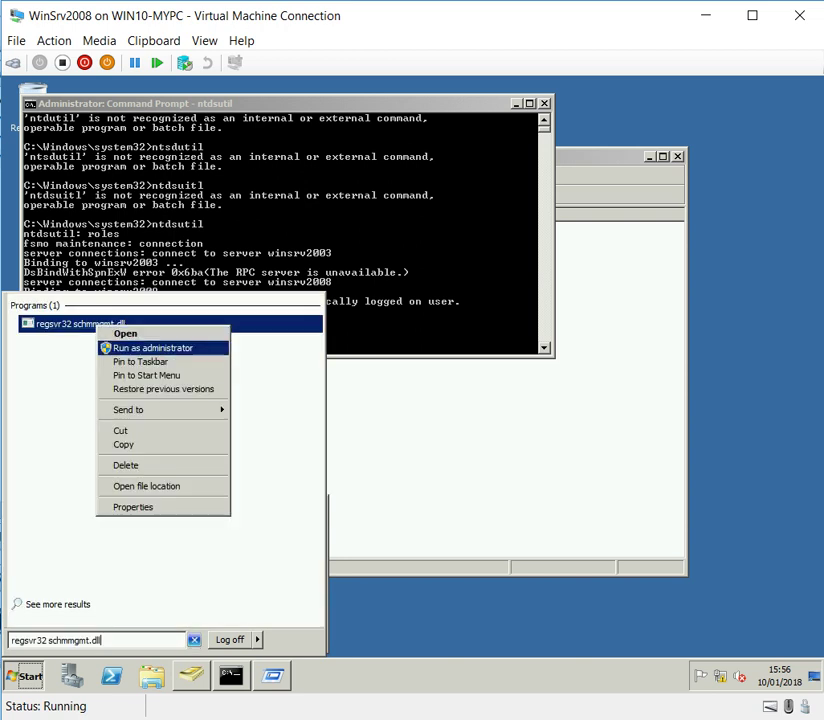
left_click(150, 348)
left_click(248, 459)
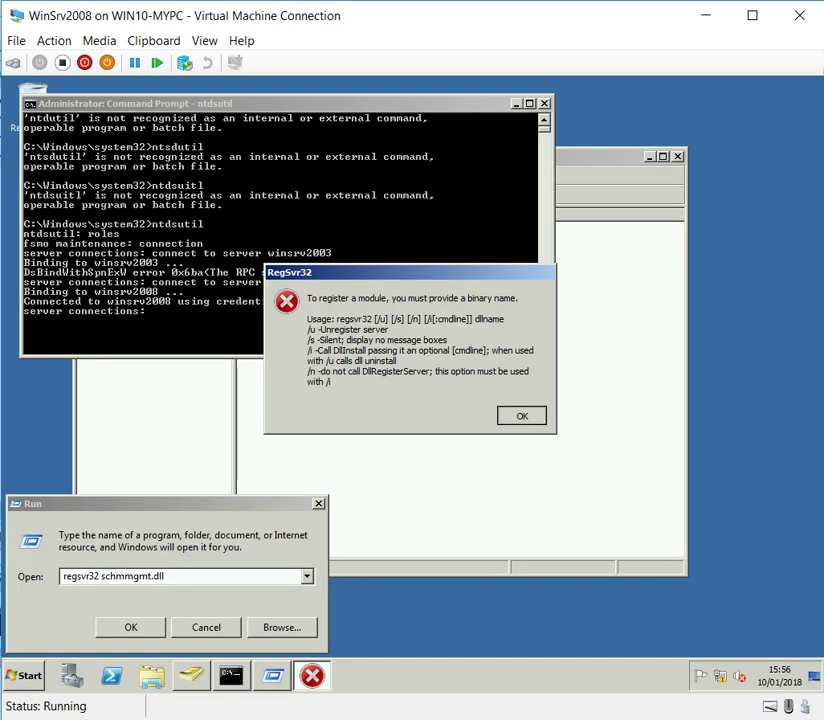
key("Return")
Step: Try the regsvr32 schmmgmt.dll registration once more from the Run dialog that is still open
key("End")
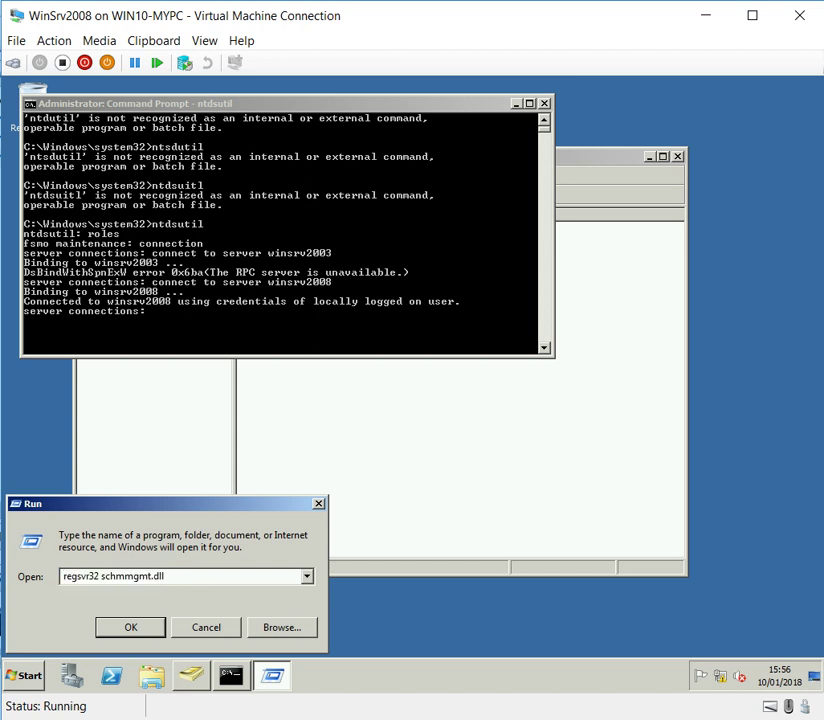
key("Return")
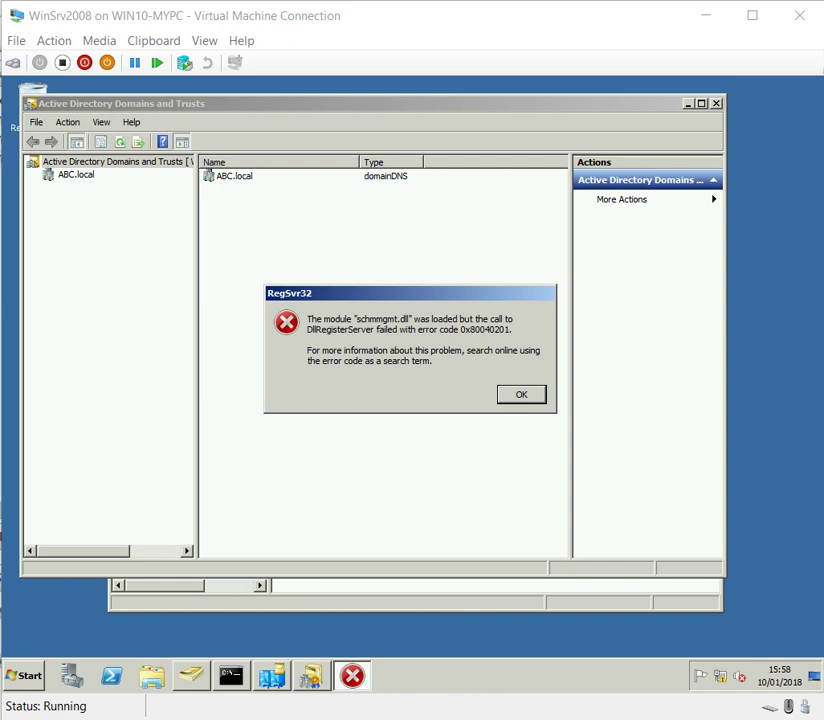
key("Return")
Step: Change the module name in the Run command to schmgmt.dll and try to register it with regsvr32
left_click(24, 675)
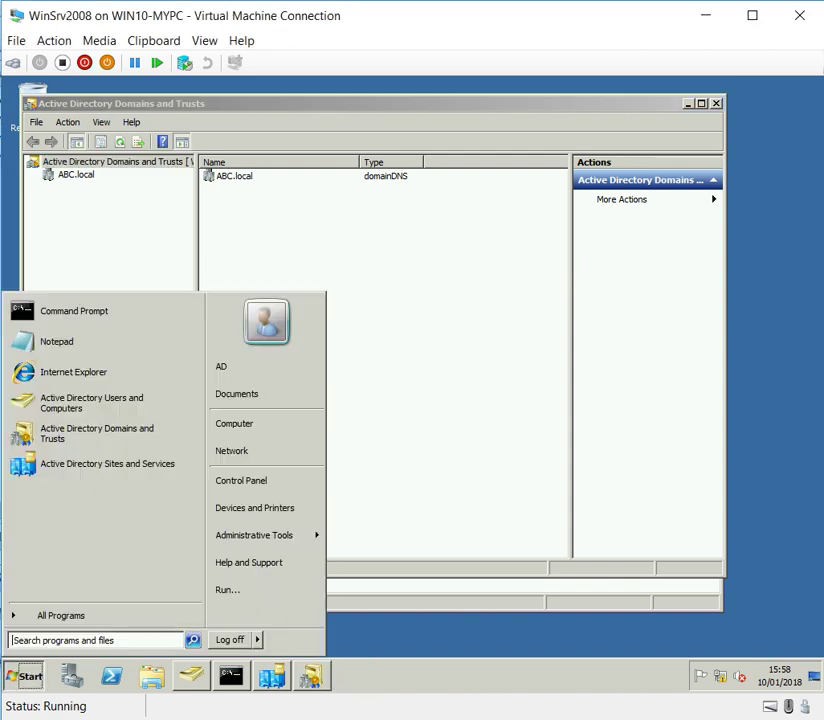
left_click(228, 589)
left_click(133, 576)
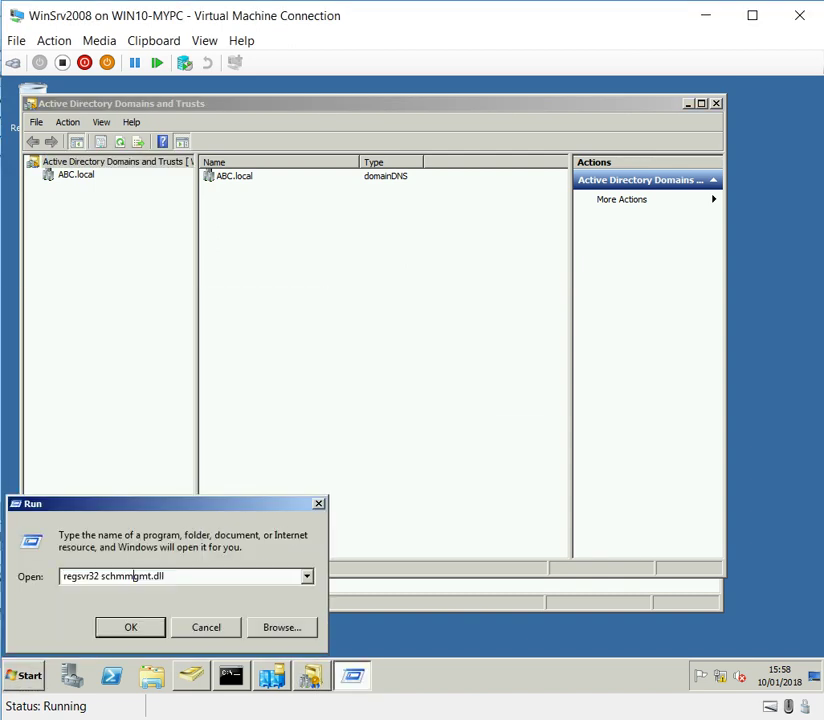
left_click(125, 576)
key("Return")
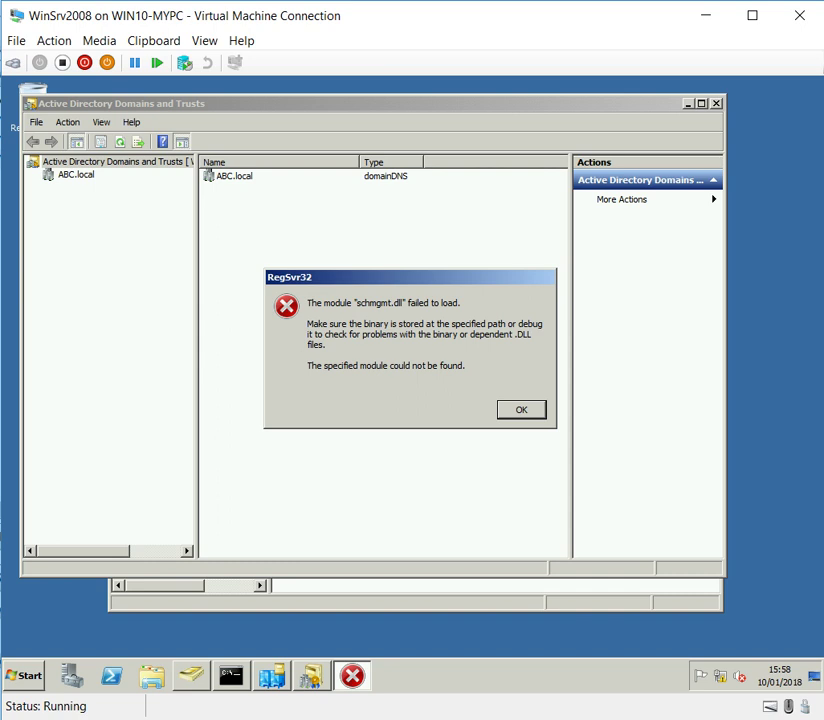
key("Return")
Step: Reopen the Run dialog and copy its whole regsvr32 schmgmt.dll command
left_click(24, 675)
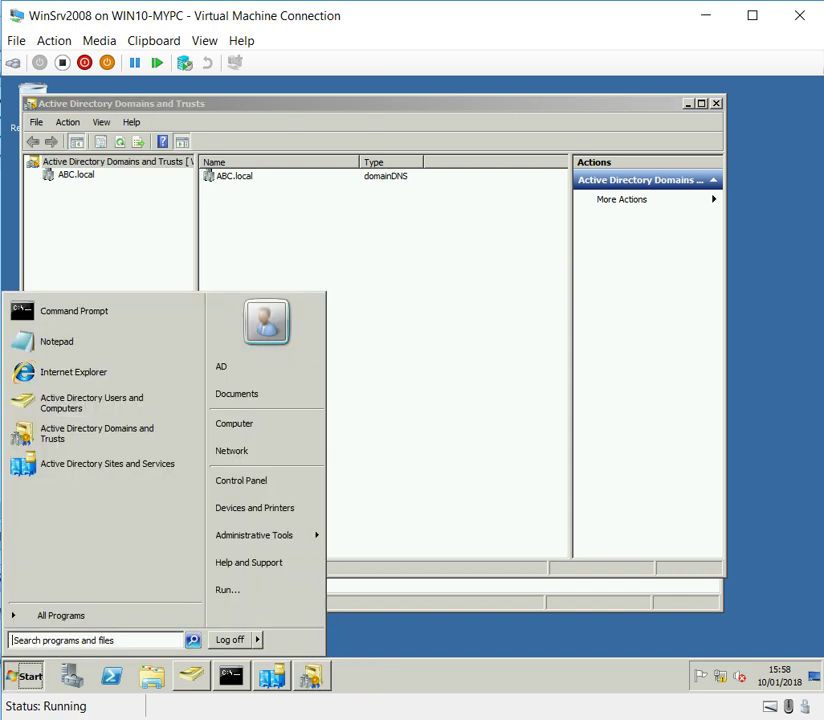
left_click(228, 588)
left_click(130, 576)
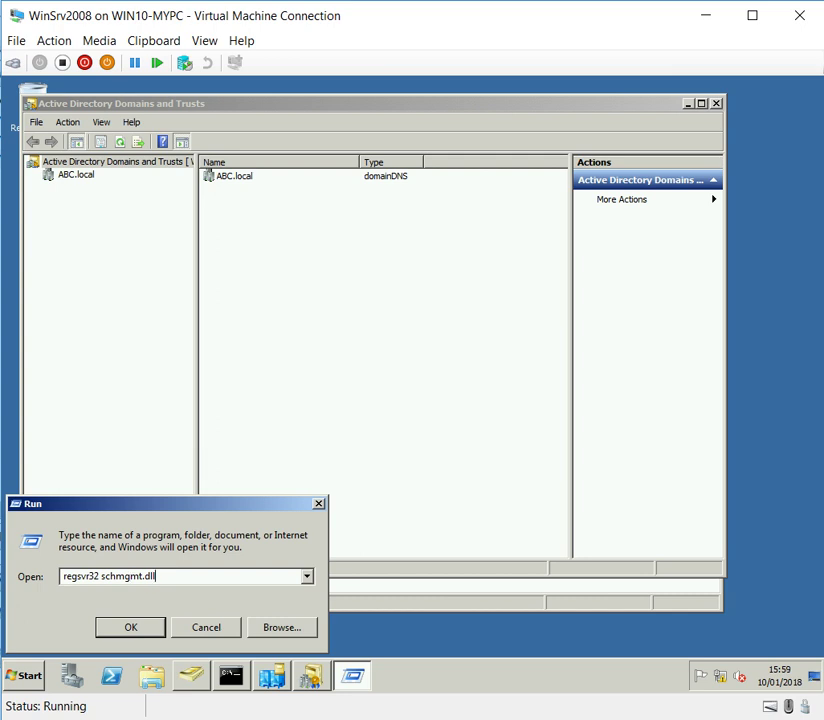
key("ctrl+a")
right_click(97, 576)
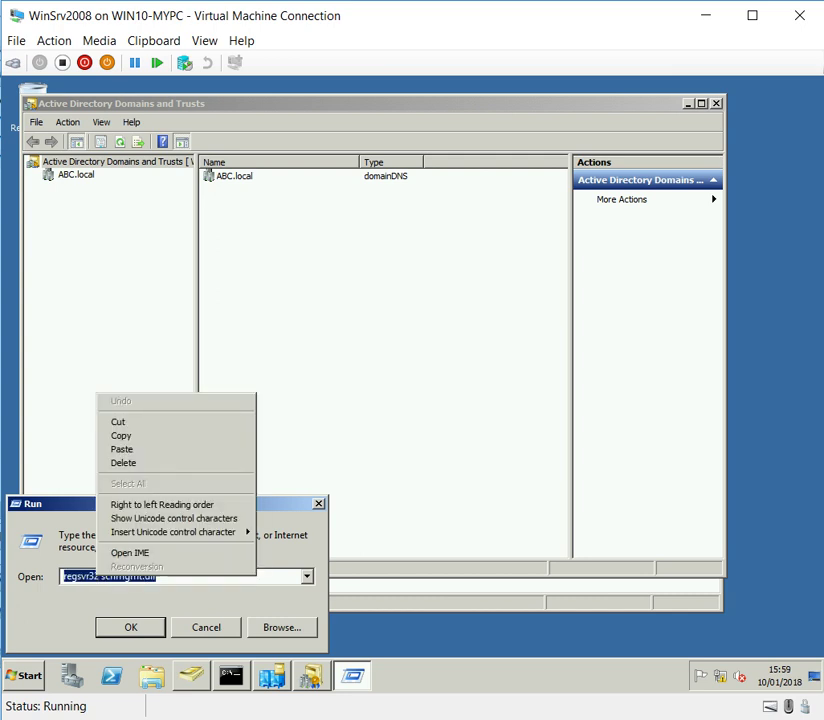
left_click(120, 435)
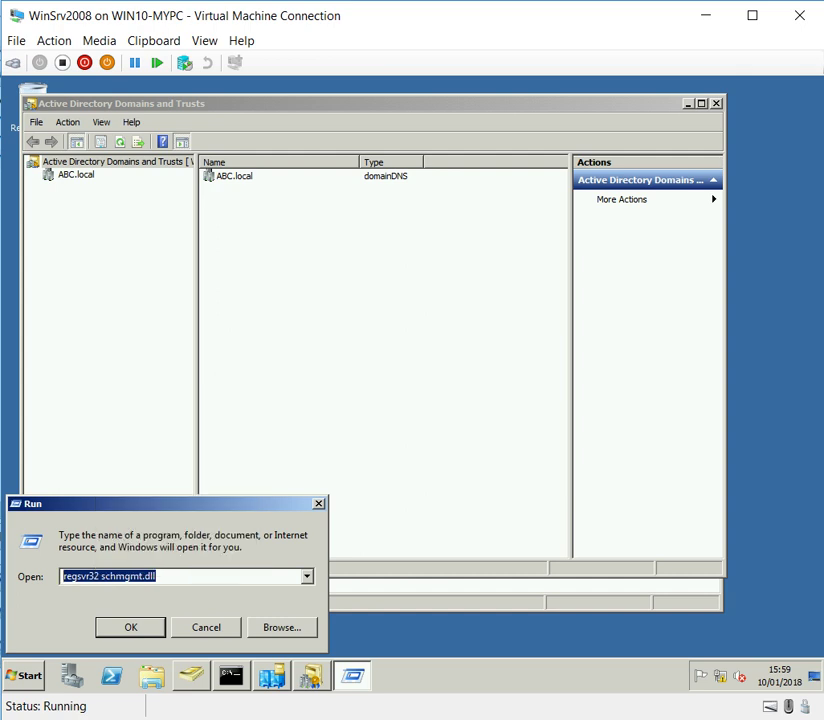
mouse_move(232, 676)
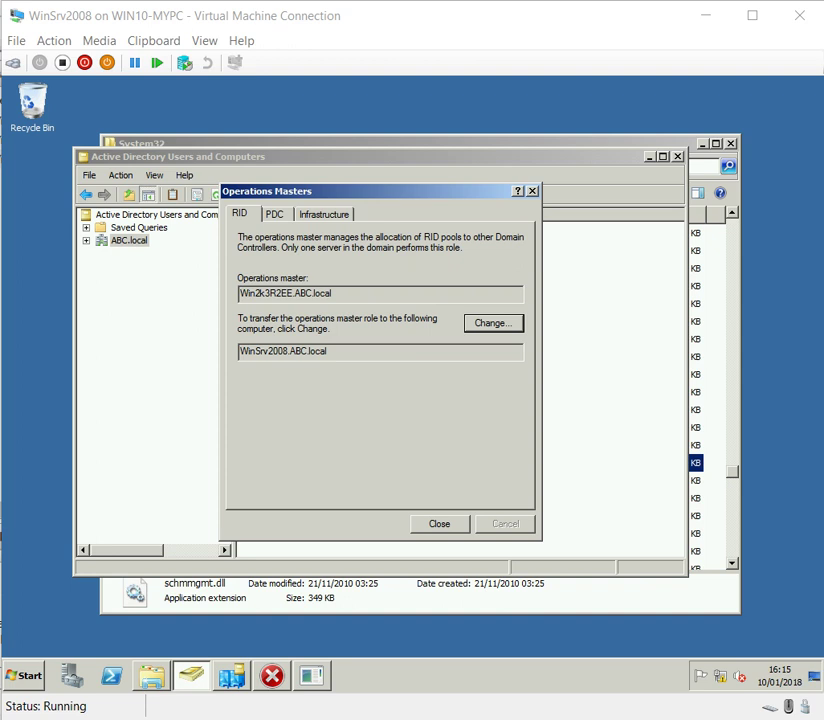
Step: Transfer the PDC operations master role to WinSrv2008.ABC.local and confirm the transfer
left_click(274, 214)
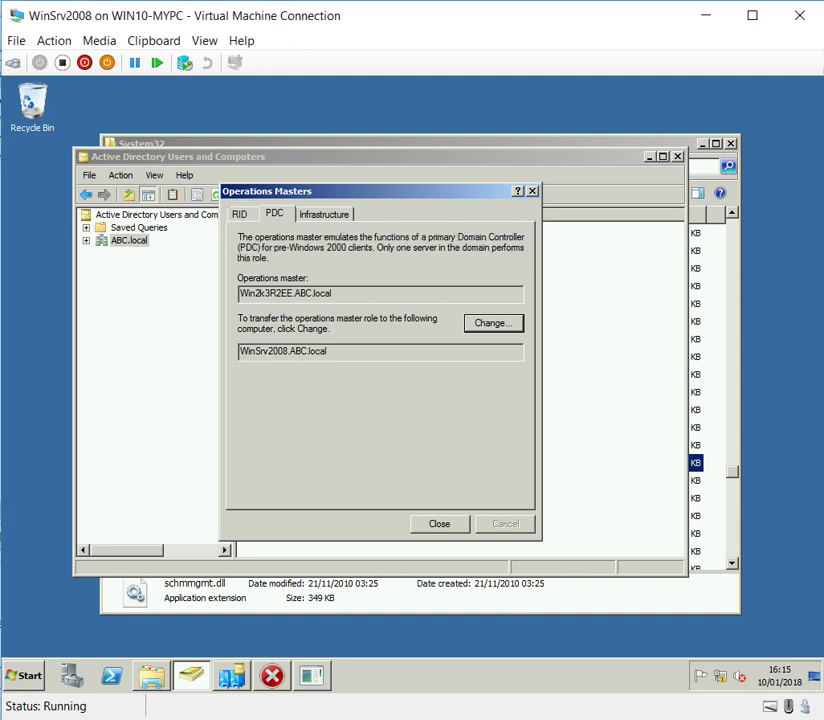
left_click(493, 323)
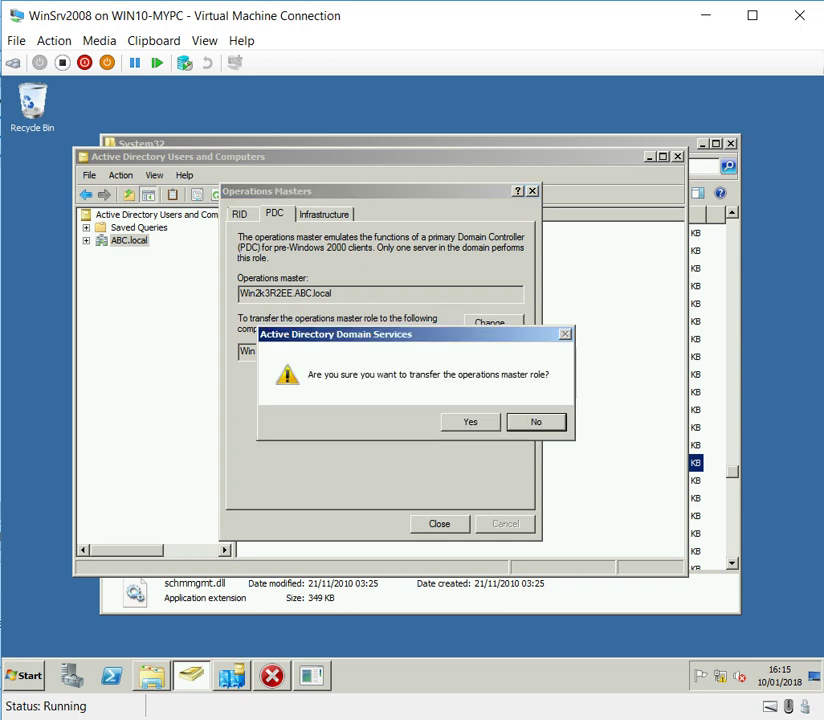
left_click(470, 421)
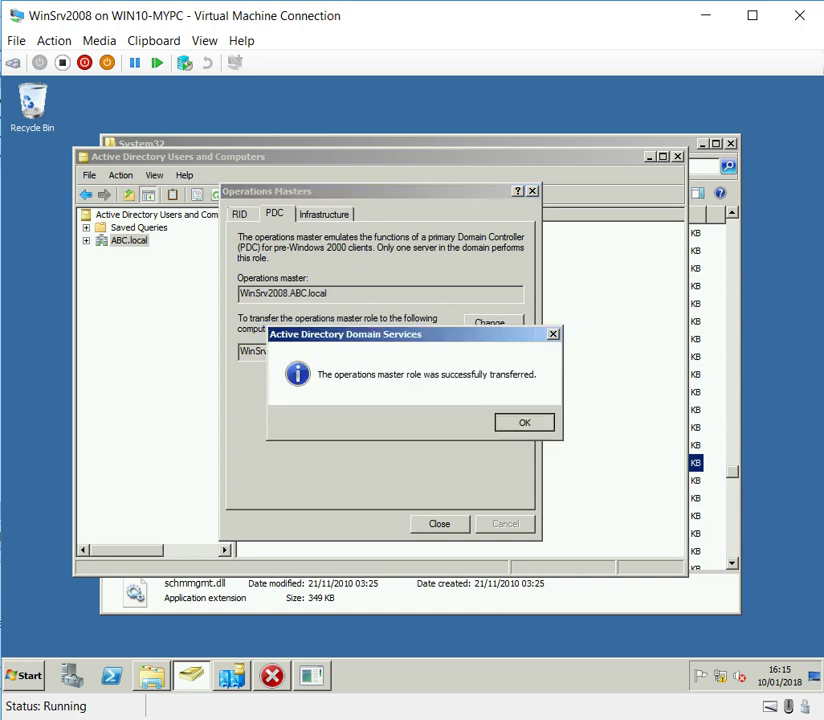
key("Return")
Step: Transfer the Infrastructure operations master role to WinSrv2008.ABC.local and confirm the transfer
key("ctrl+Tab")
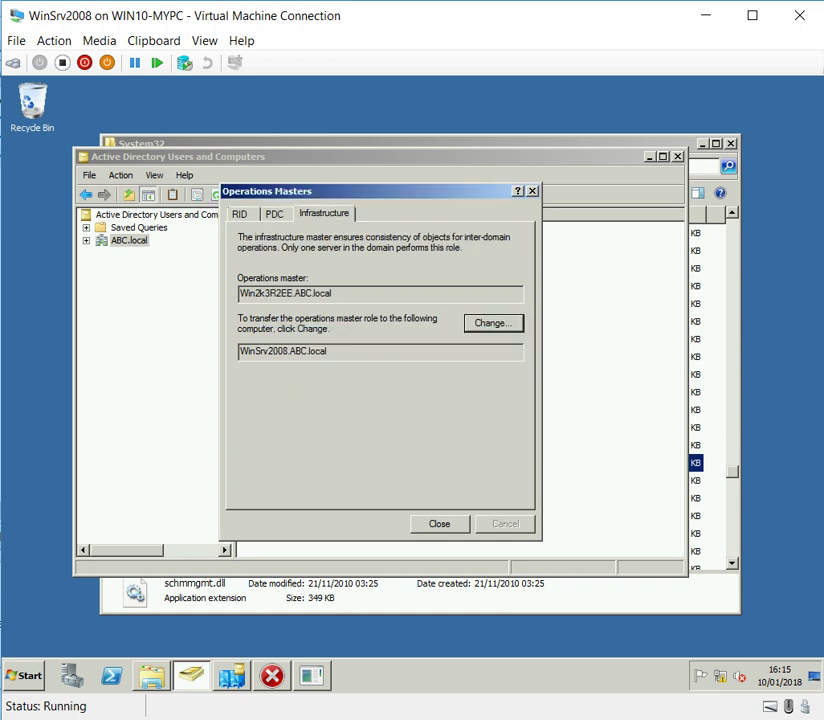
key("alt+c")
key("Left")
key("Return")
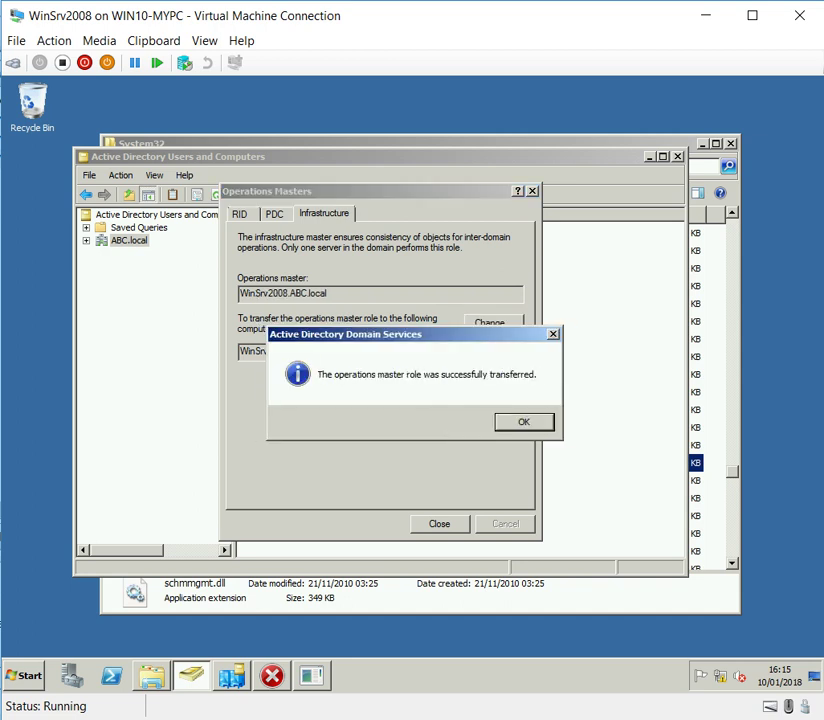
key("Return")
Step: Review the RID, PDC and Infrastructure role holders of ABC.local, leaving the Operations Masters dialog at the end
key("ctrl+Tab")
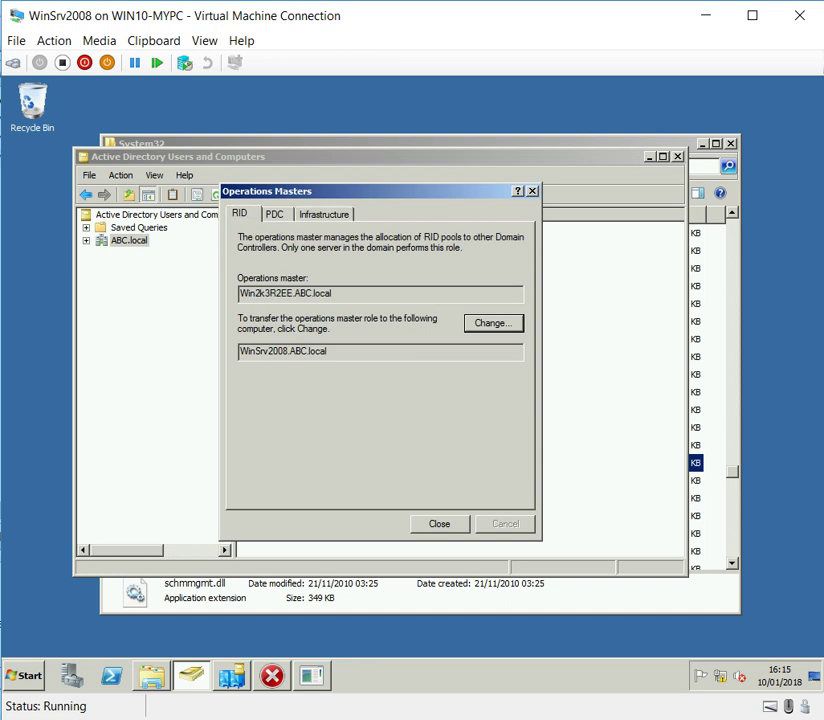
key("ctrl+Tab")
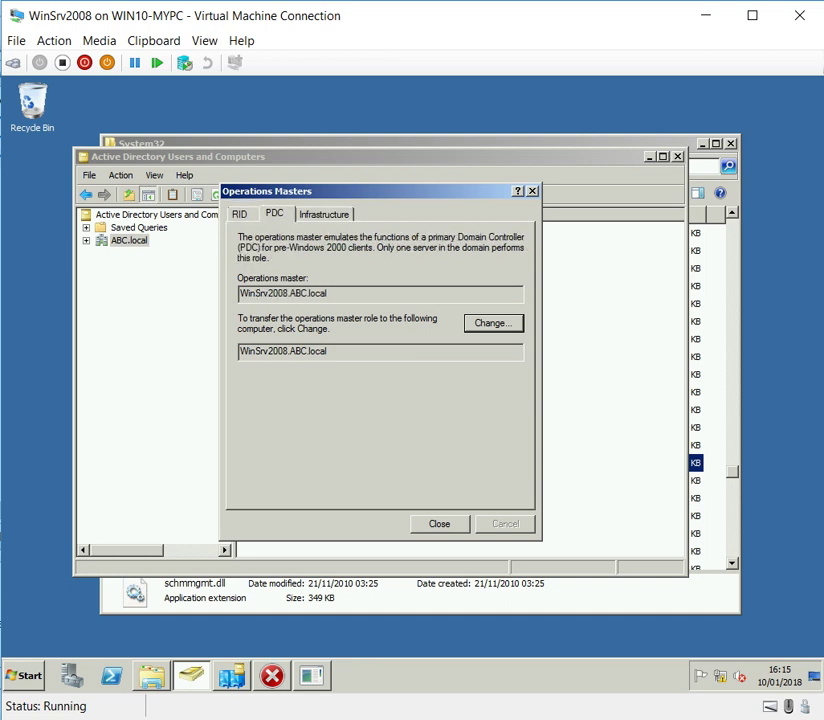
key("ctrl+Tab")
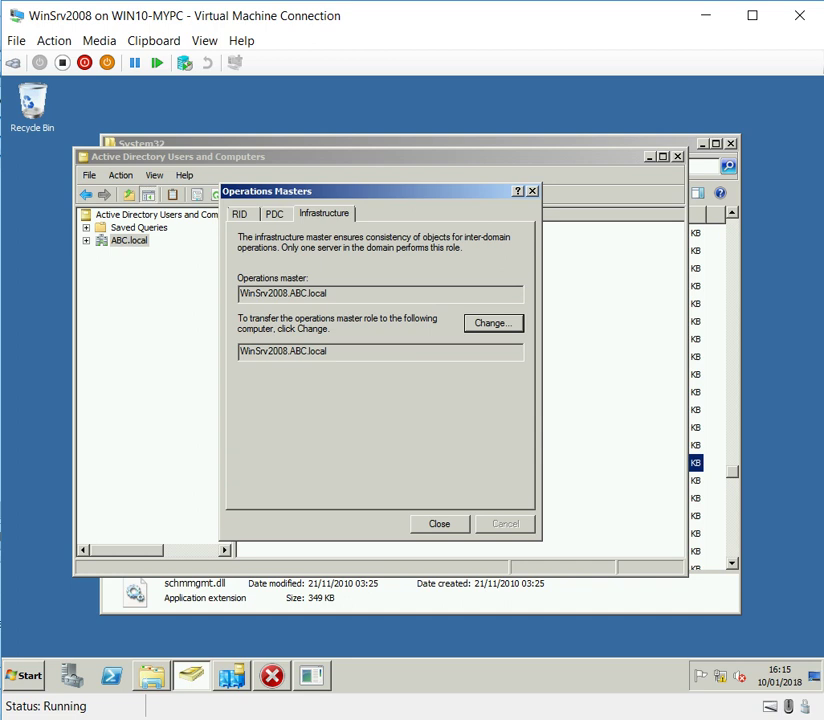
key("Escape")
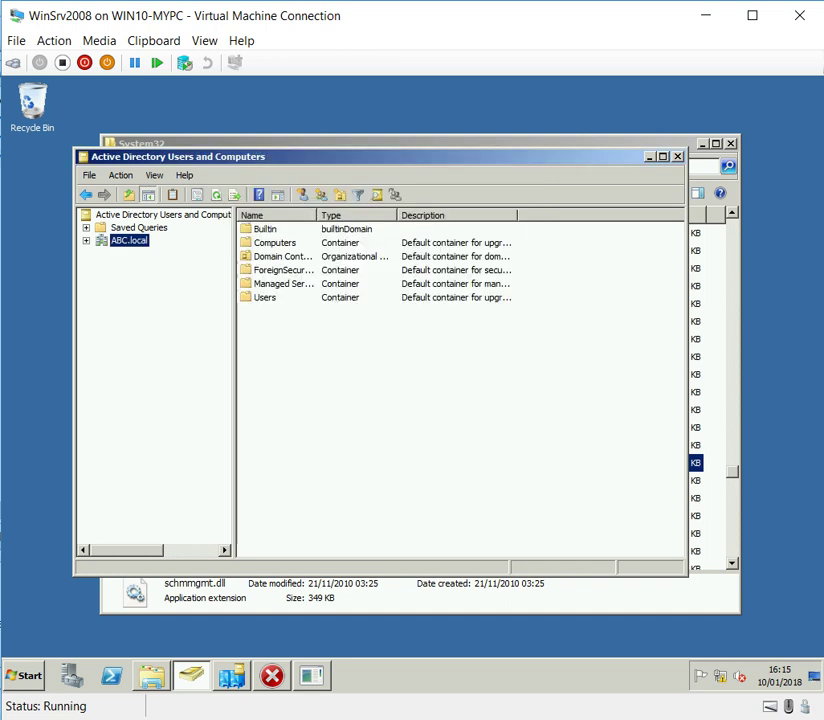
Step: Dismiss the pending error message and close the ntdsutil.exe console window
key("Return")
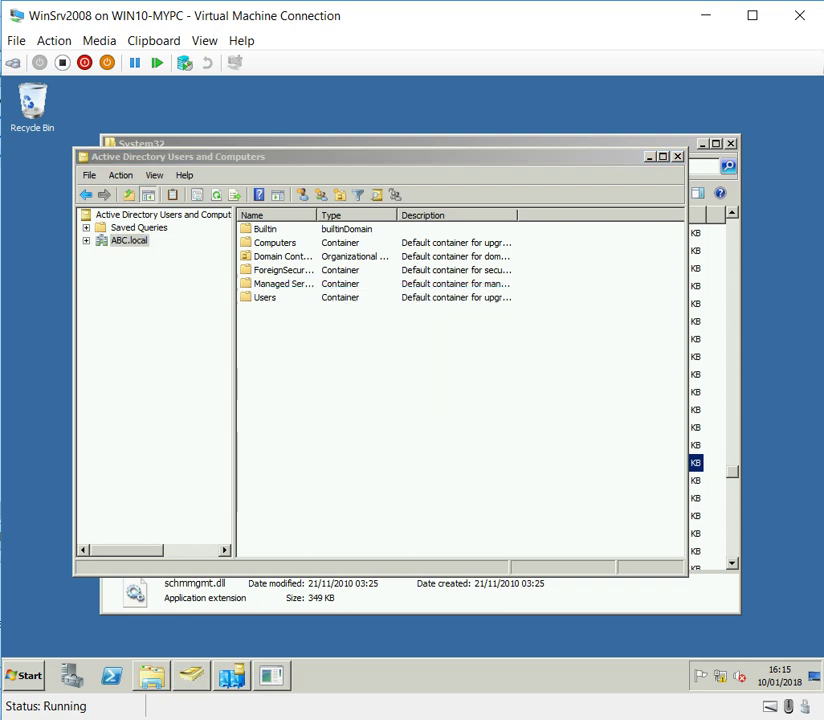
key("alt+Tab")
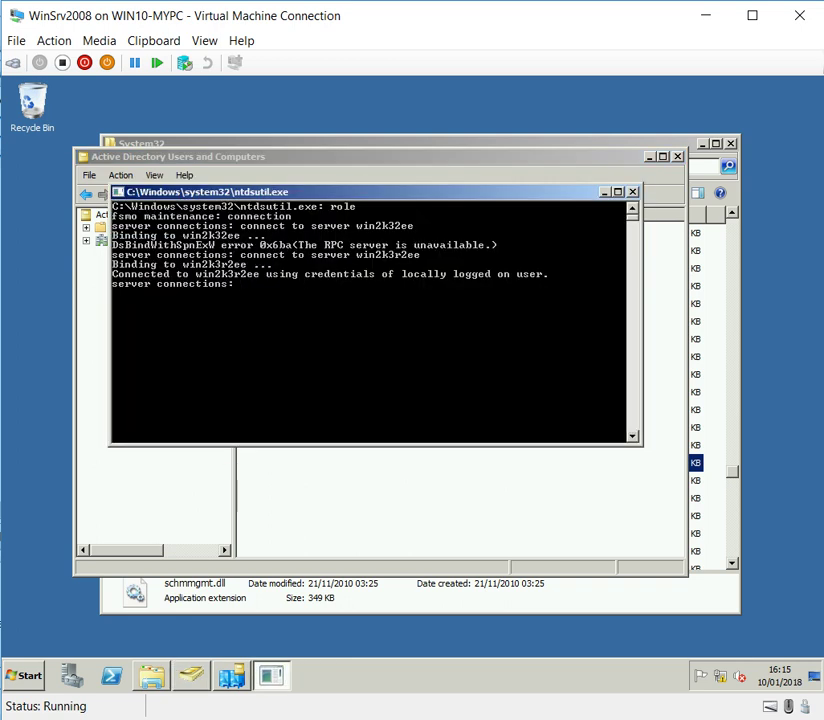
key("alt+F4")
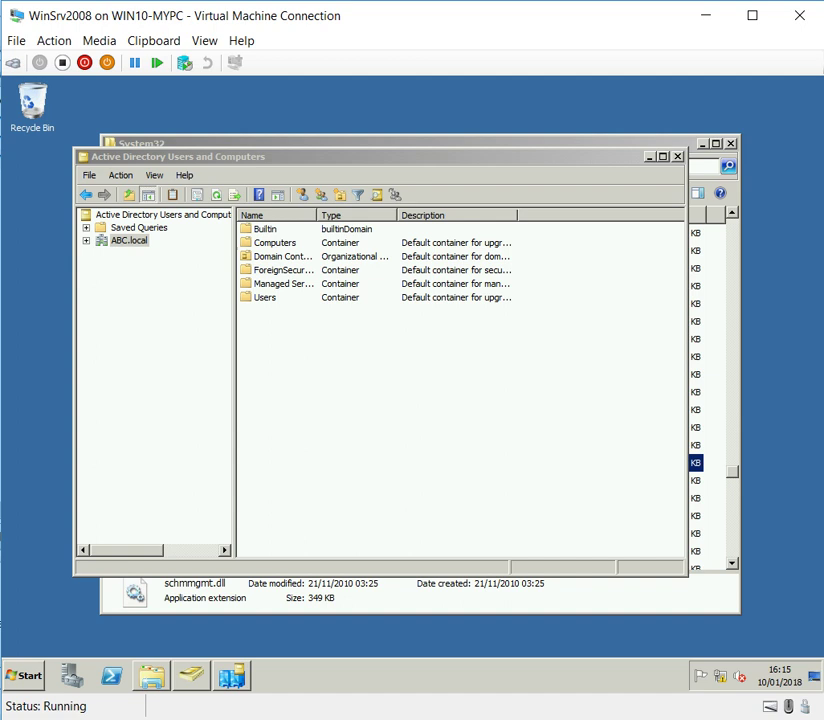
Step: Reuse the earlier regsvr32 schmmgmt.dll command from the Run history to register the schema management library
left_click(23, 675)
left_click(228, 589)
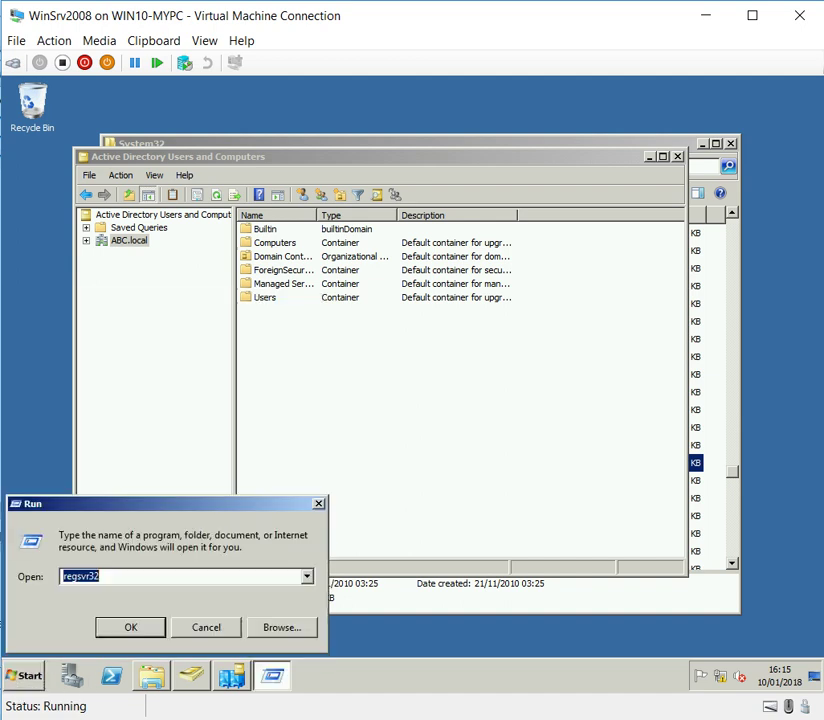
key("alt+Down")
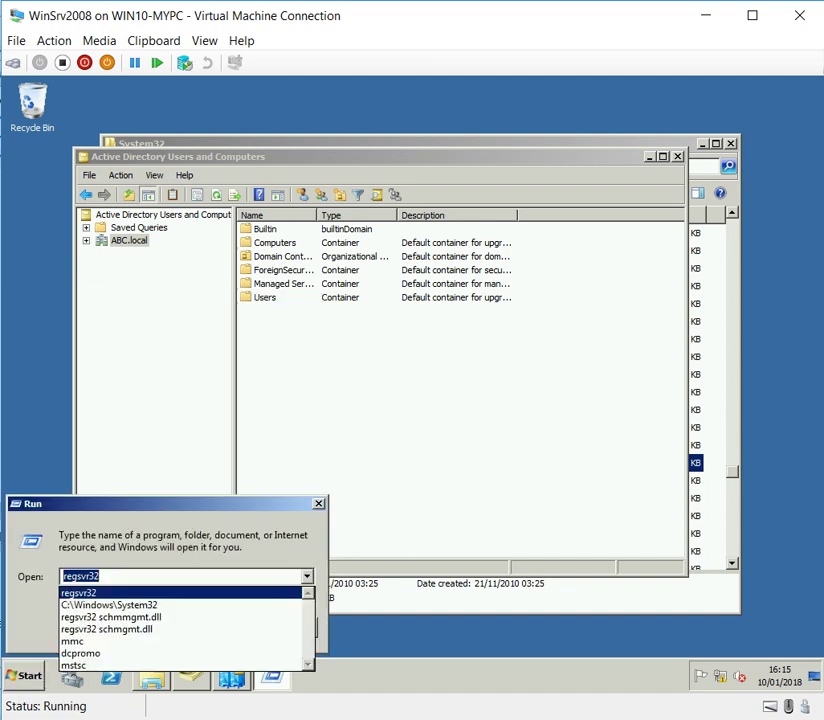
key("Down")
key("Down")
key("Return")
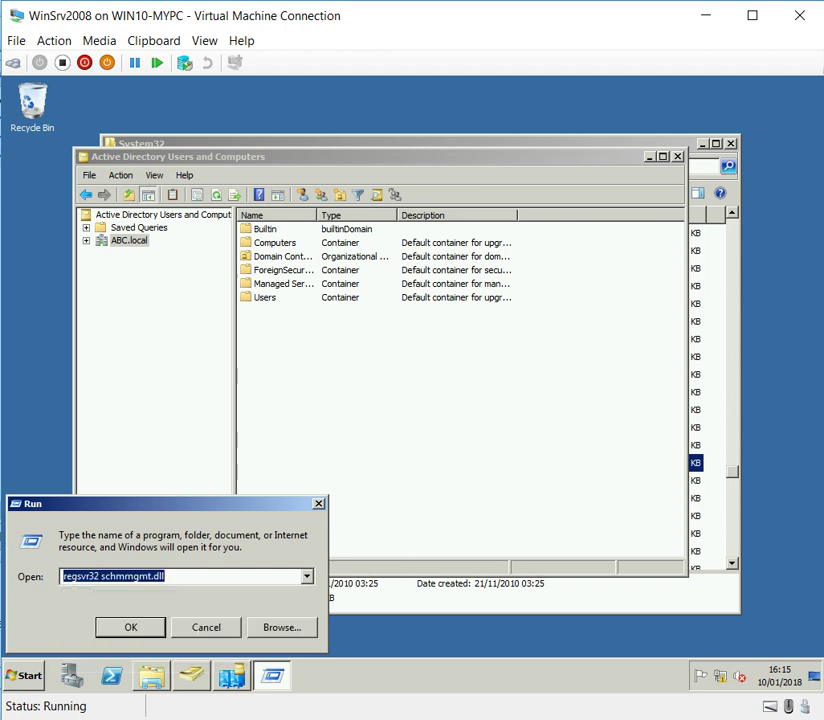
key("Return")
key("Return")
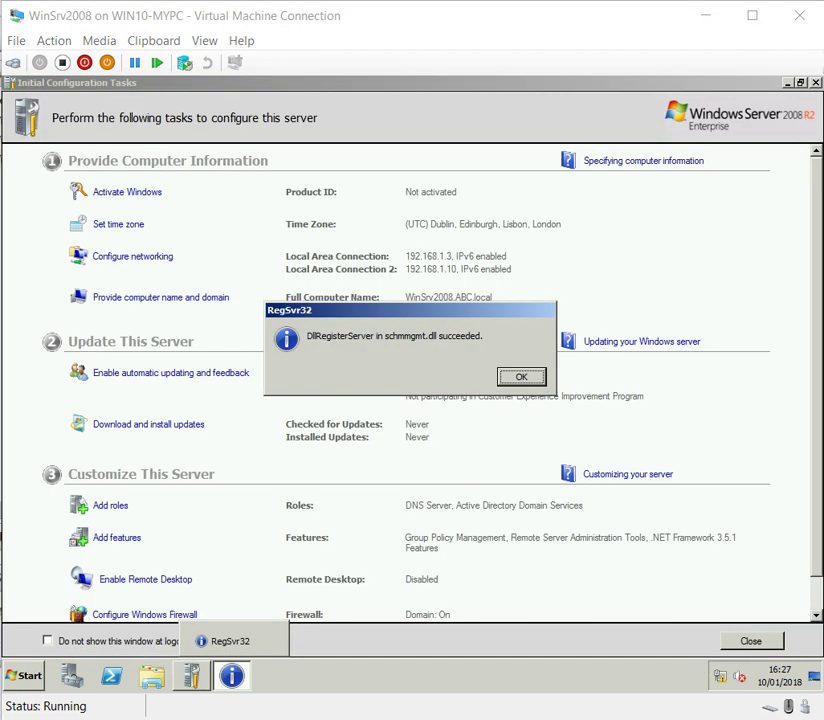
left_click(23, 675)
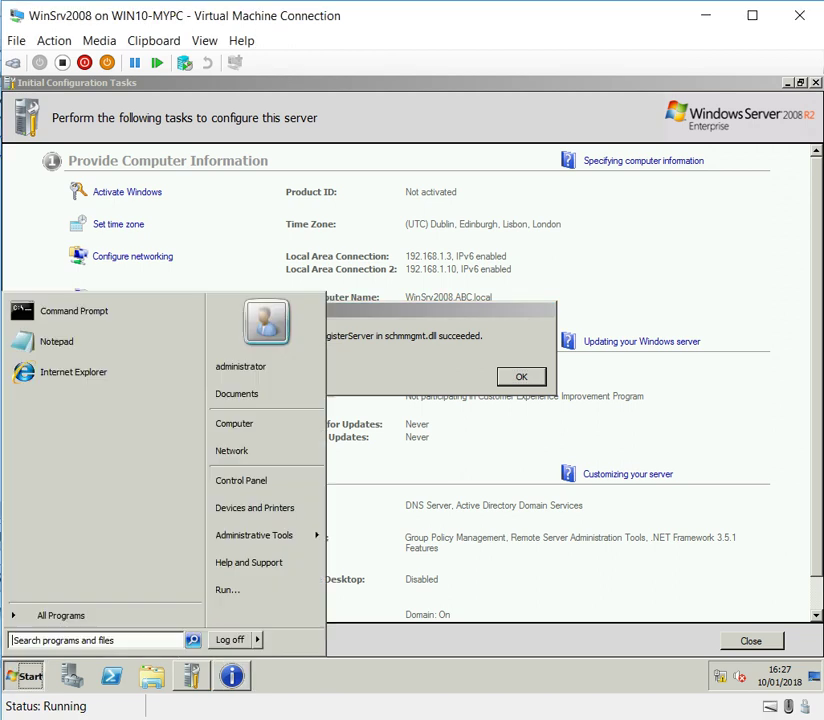
left_click(228, 589)
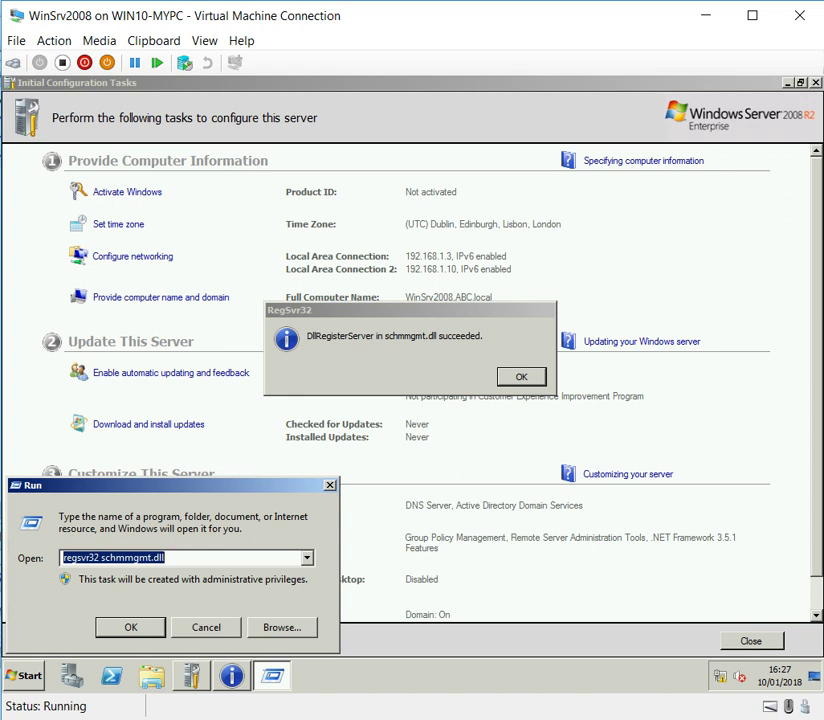
key("Return")
type("mmc")
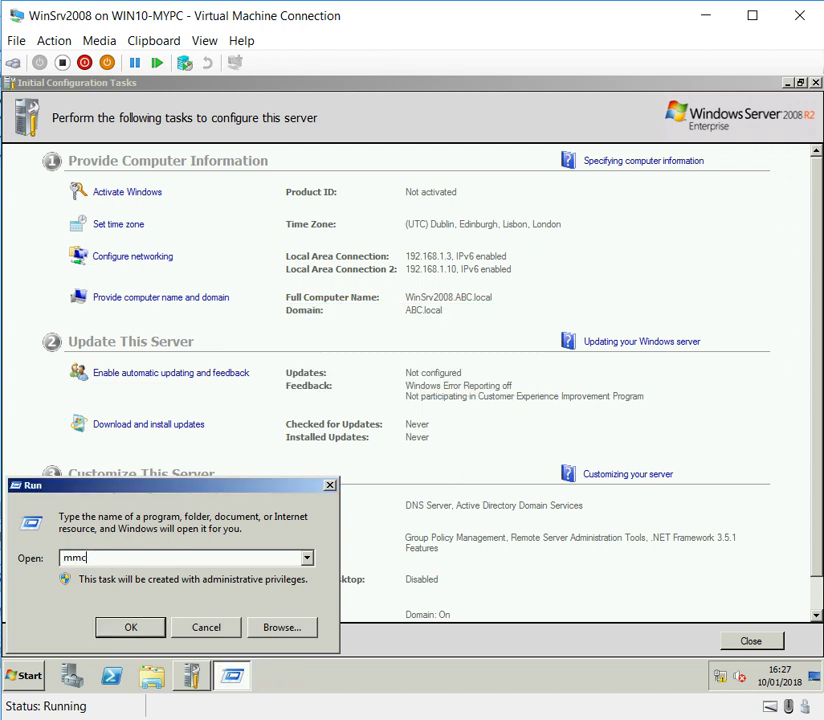
key("Return")
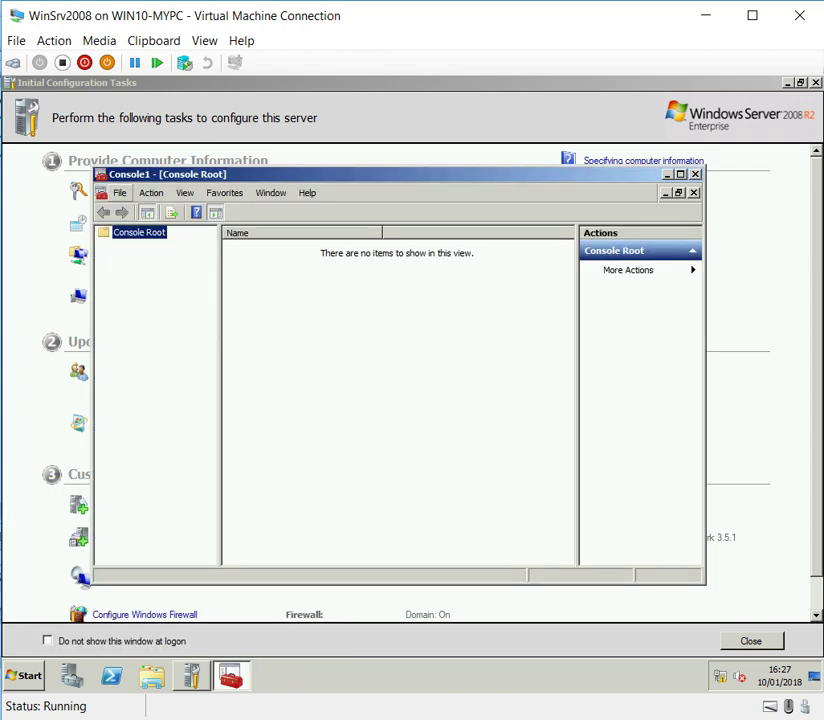
left_click(119, 192)
left_click(167, 272)
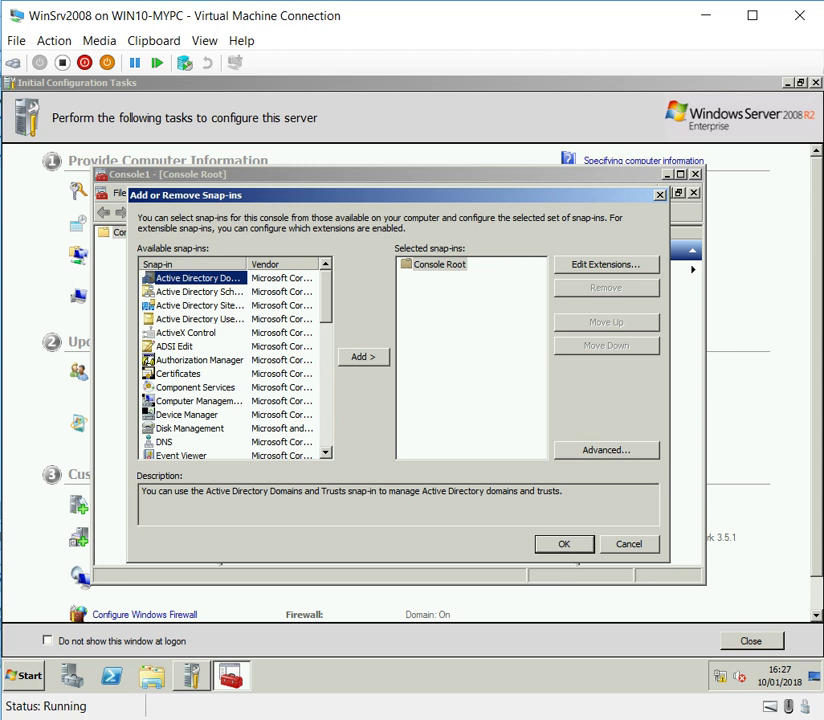
left_click(195, 387)
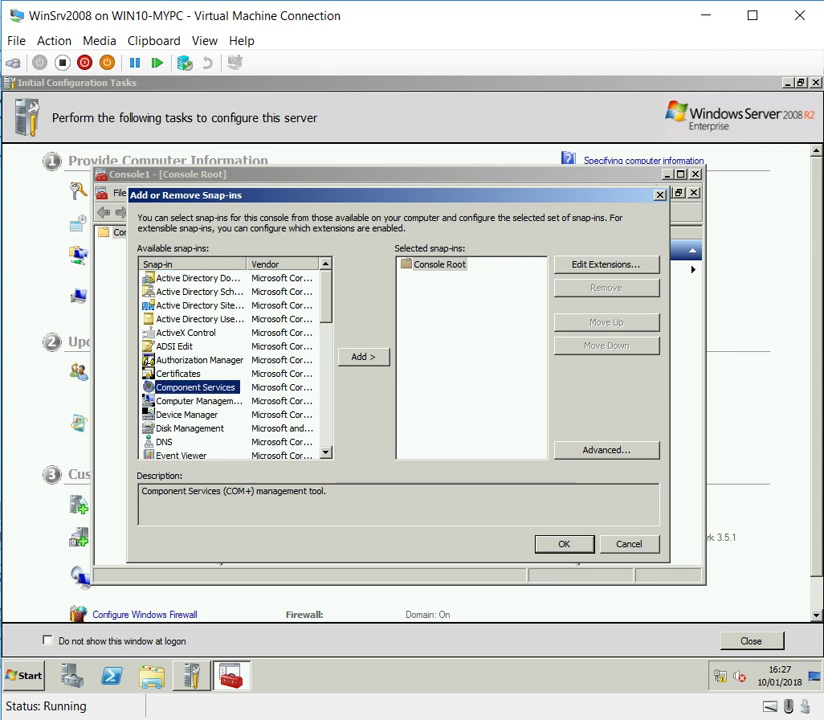
key("s")
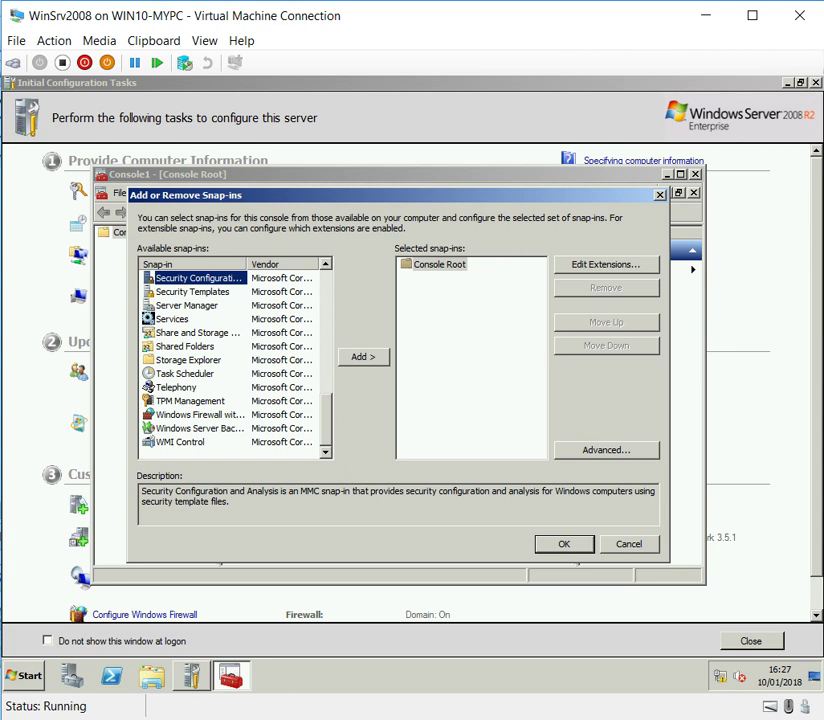
key("Return")
left_click(695, 174)
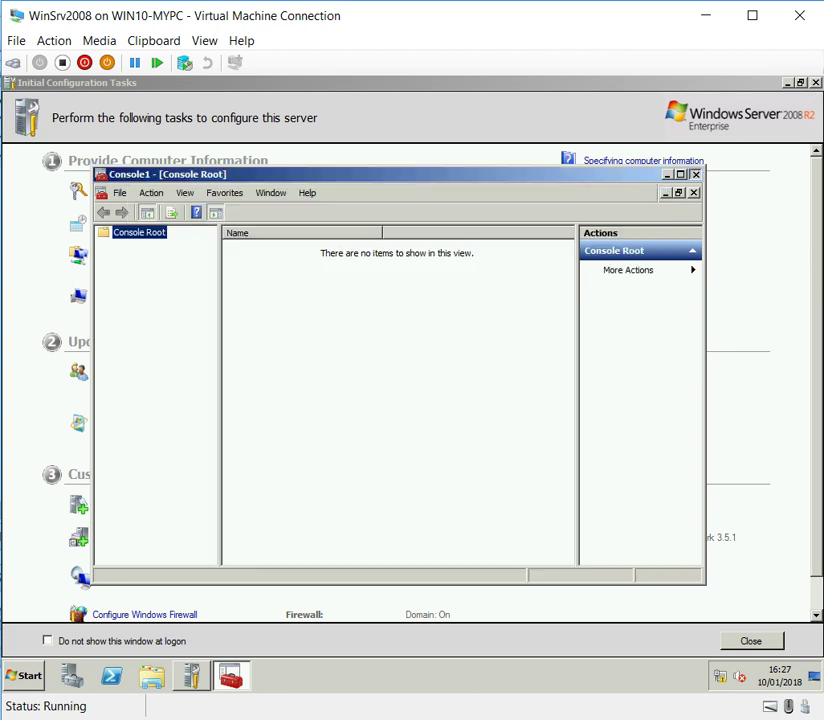
Step: Close Initial Configuration Tasks and run regsvr32 schmmgmt.dll again from the Run history, acknowledging its message
left_click(815, 82)
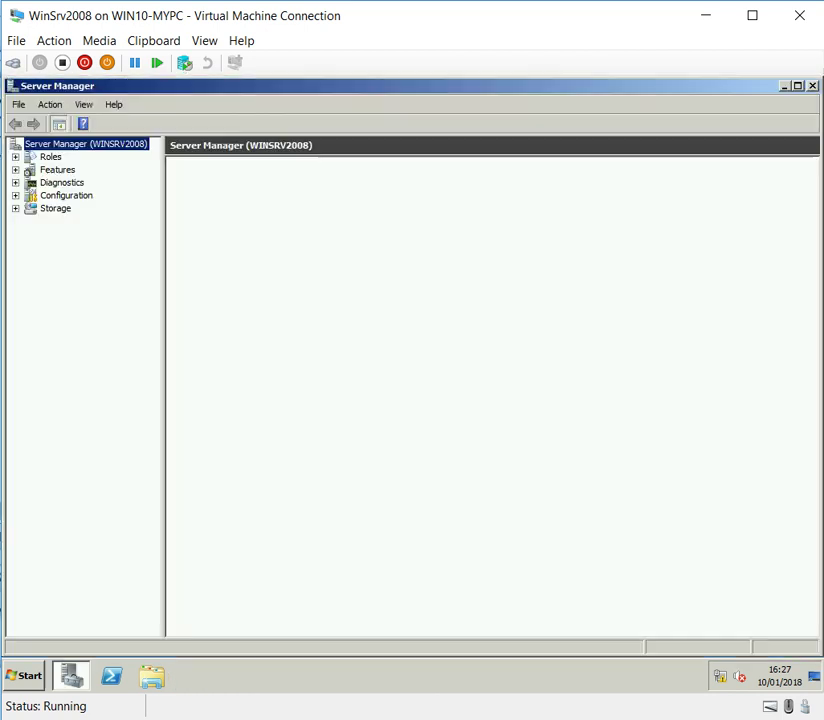
left_click(24, 676)
left_click(228, 589)
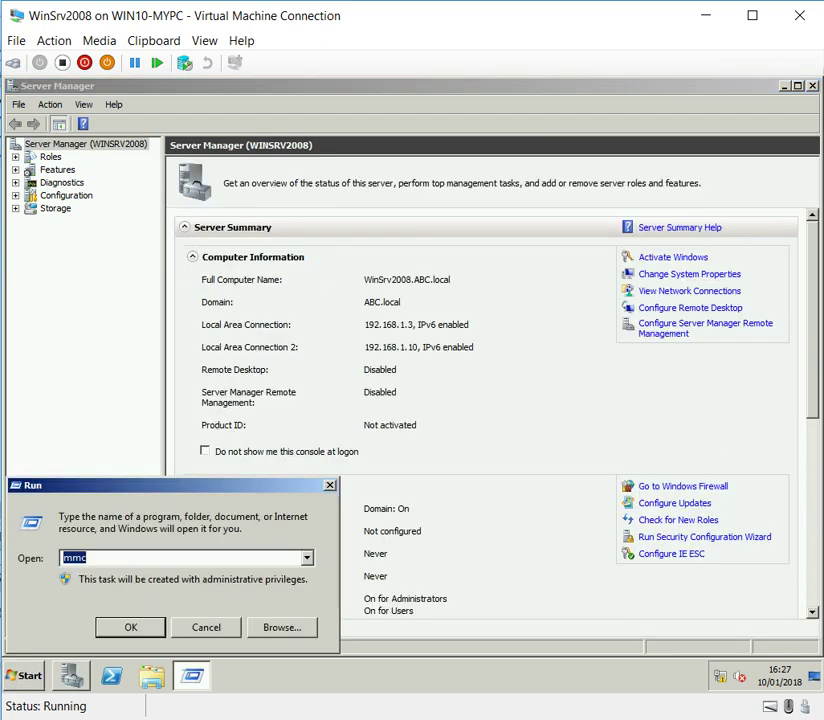
left_click(307, 558)
key("Down")
key("Return")
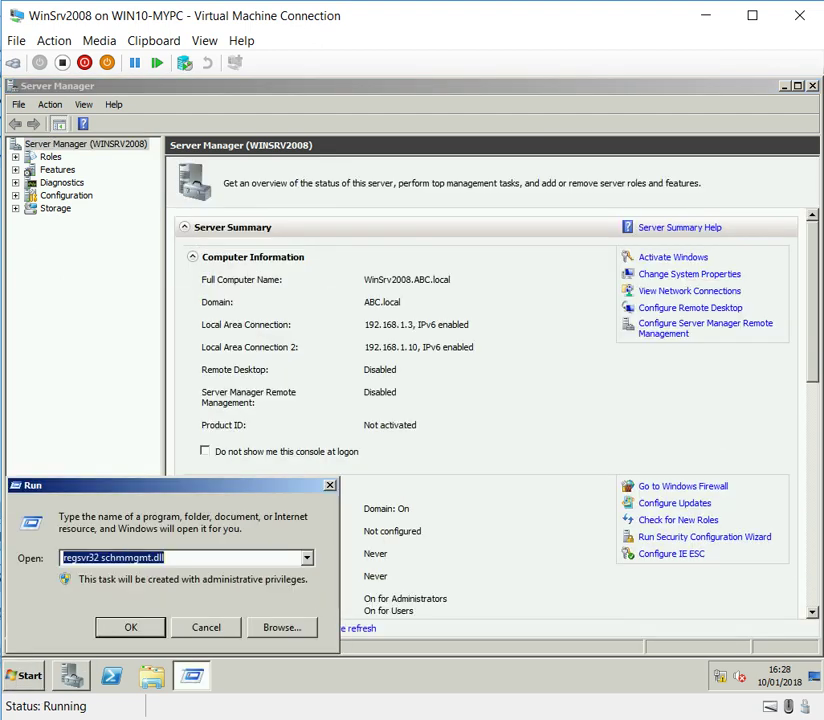
key("Return")
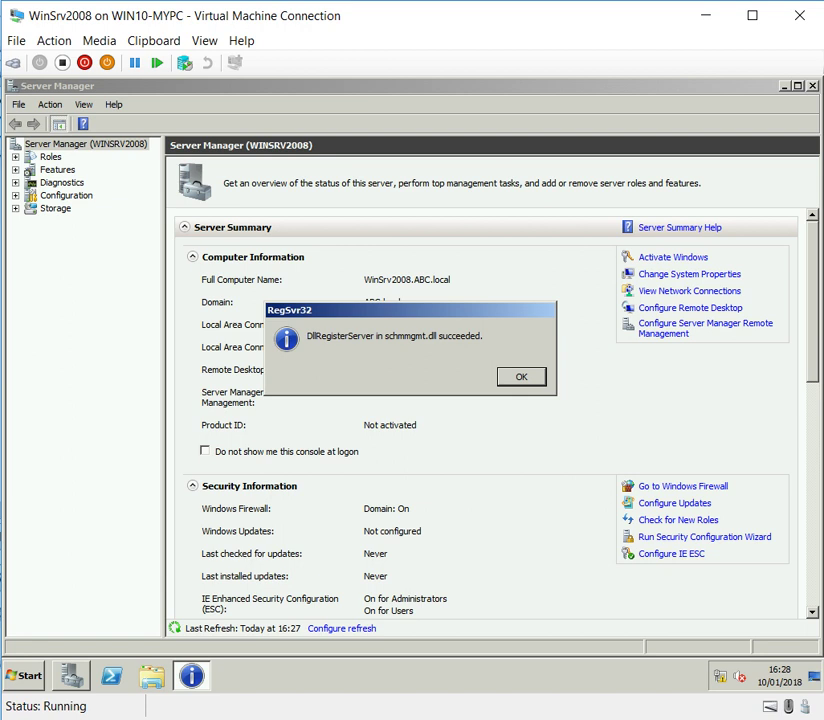
key("Return")
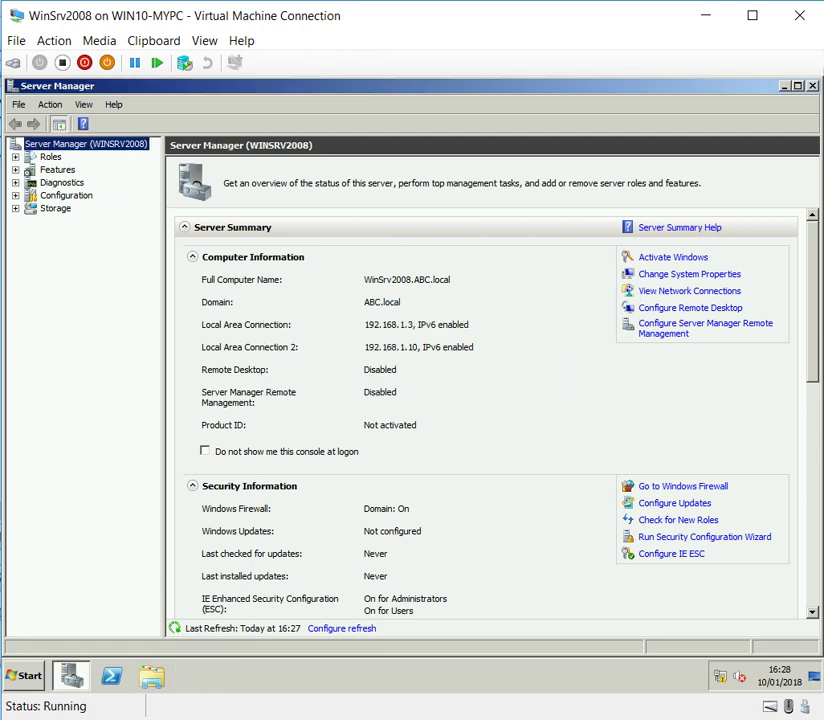
Step: Close Server Manager and open an empty management console by running mmc
key("alt+F4")
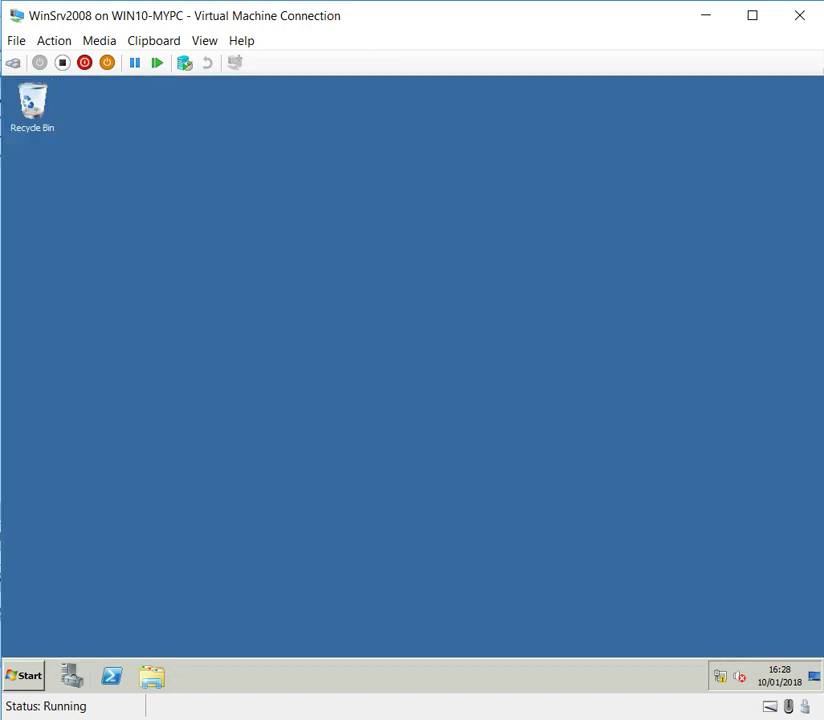
key("super+r")
type("m")
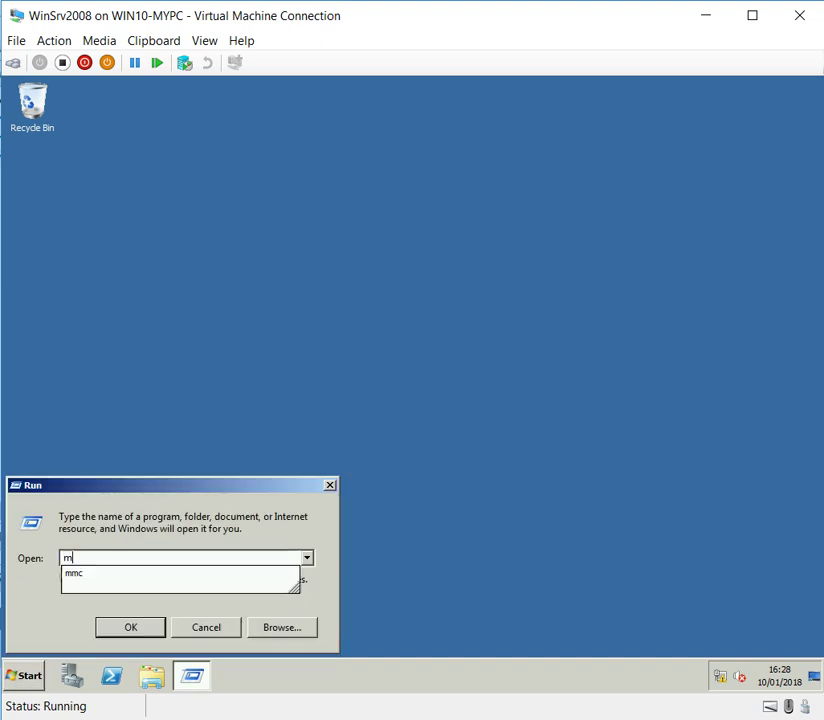
type("mc")
key("Return")
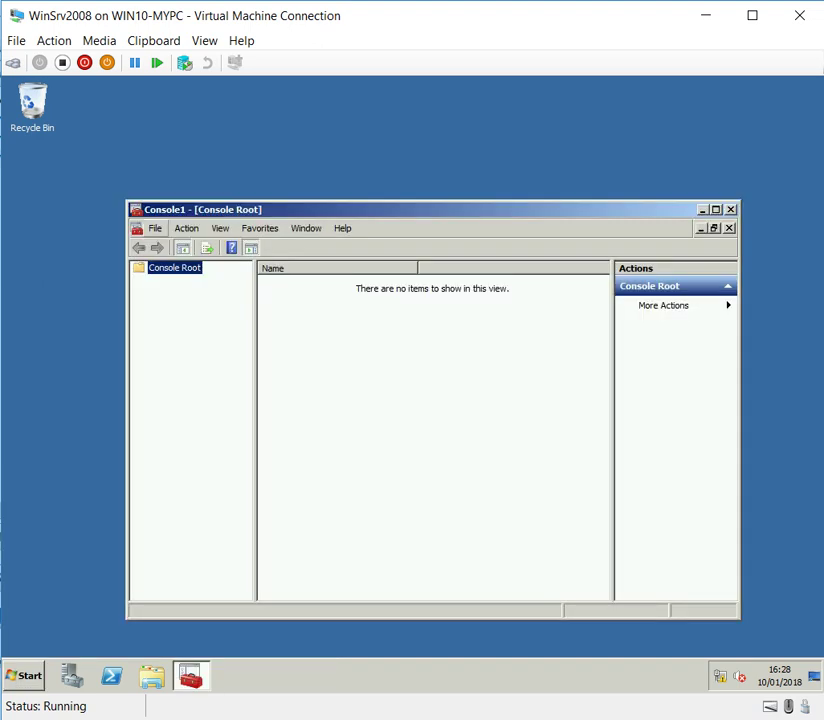
Step: Add the Active Directory Schema snap-in to the empty management console
left_click(155, 228)
left_click(203, 307)
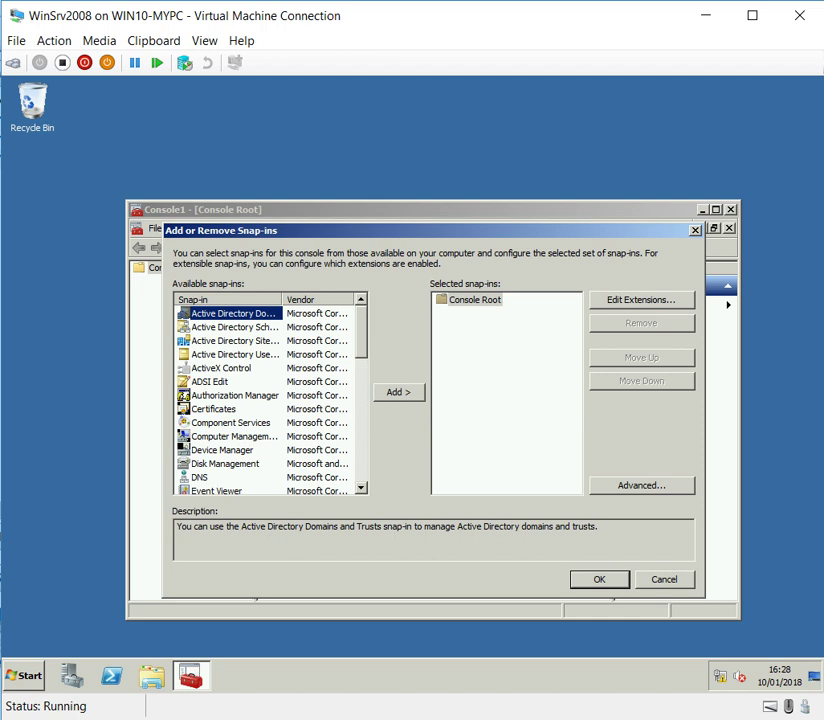
left_click(234, 327)
left_click(398, 392)
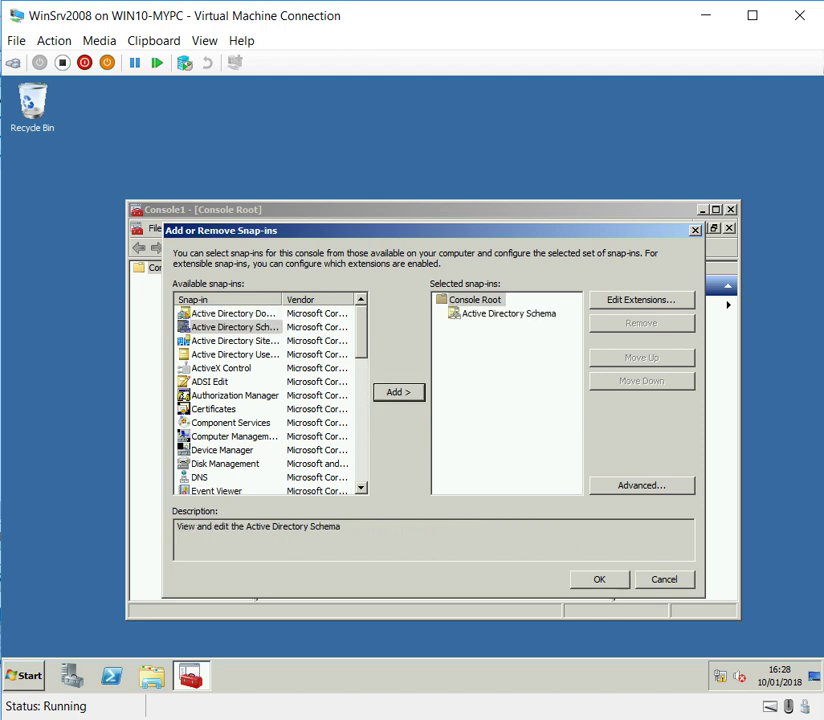
key("Return")
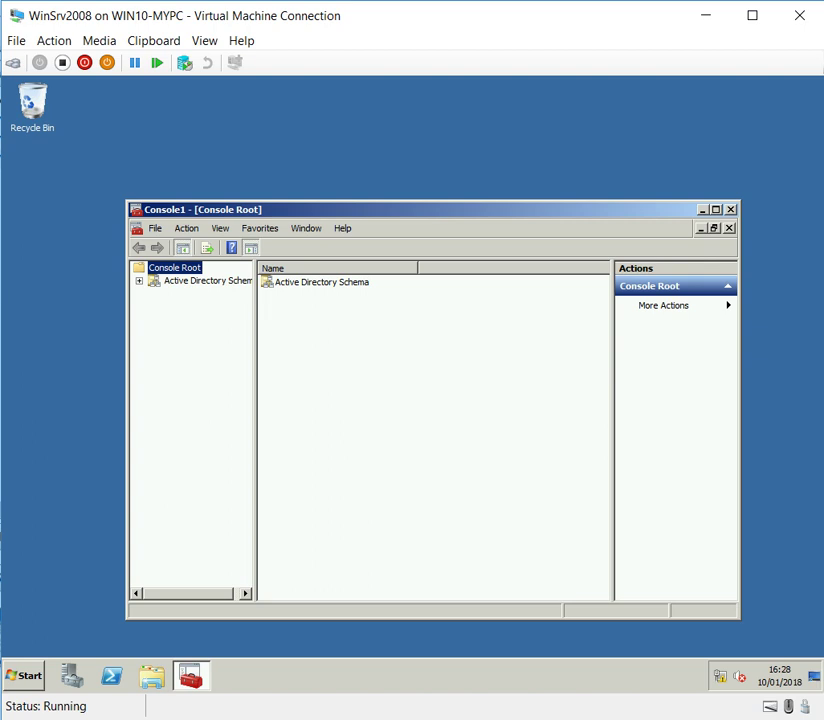
Step: Maximize the console window and expand the Active Directory Schema node
left_click(716, 209)
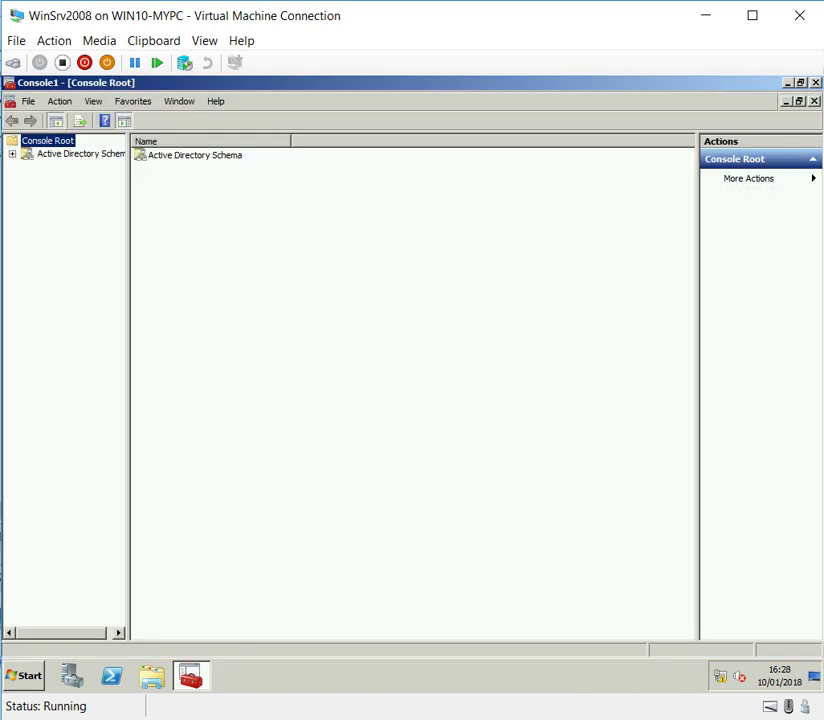
left_click(12, 154)
left_click(48, 154)
Step: Try to transfer the schema master role while the schema snap-in still targets Win2k3R2EE.ABC.local, and dismiss the dialogs
right_click(48, 154)
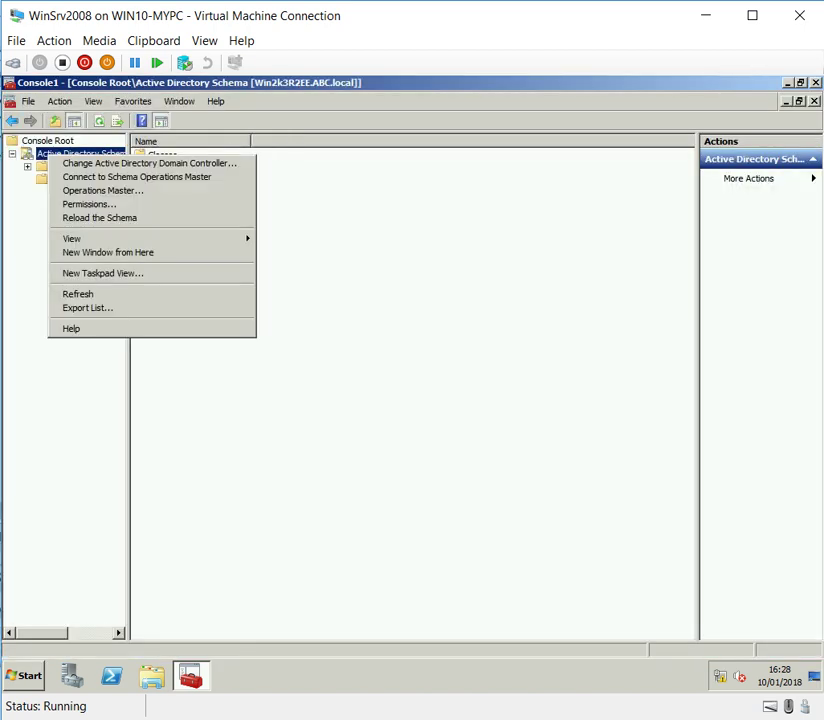
key("Down")
key("Down")
key("Down")
key("Return")
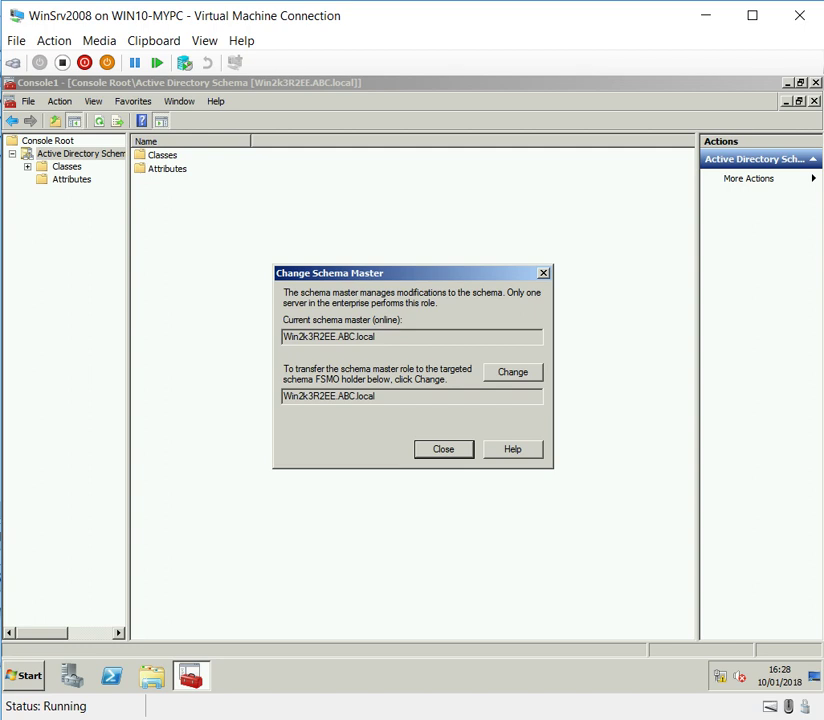
left_click(512, 371)
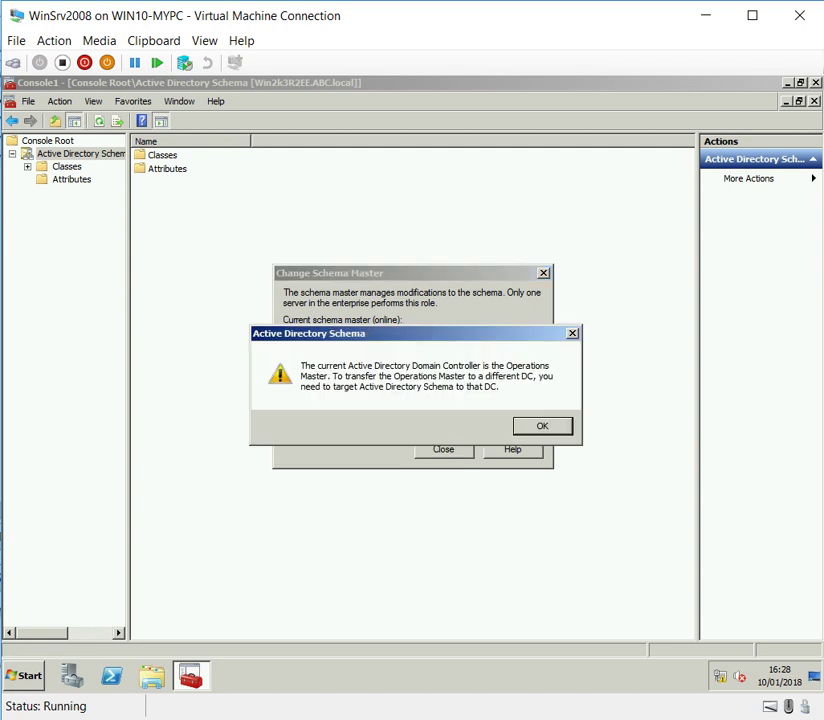
key("Return")
left_click(443, 449)
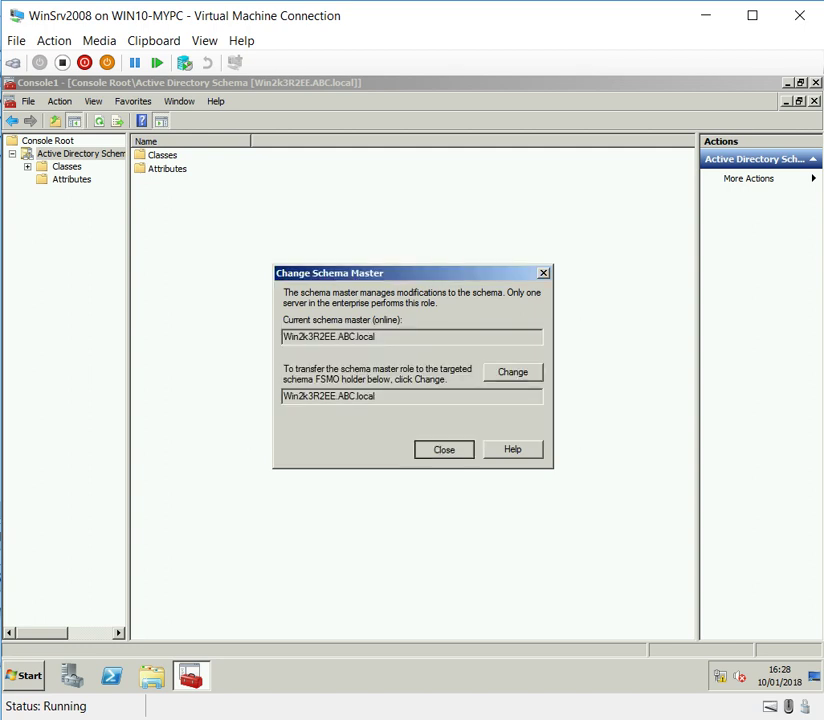
Step: Review the current and target servers for the schema operations master, and close the dialog
right_click(84, 154)
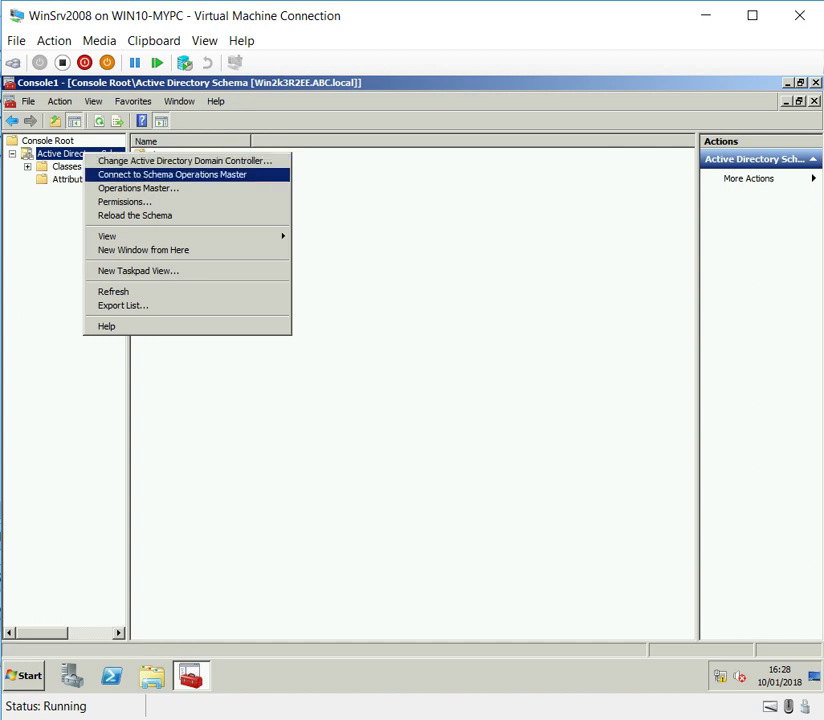
left_click(138, 188)
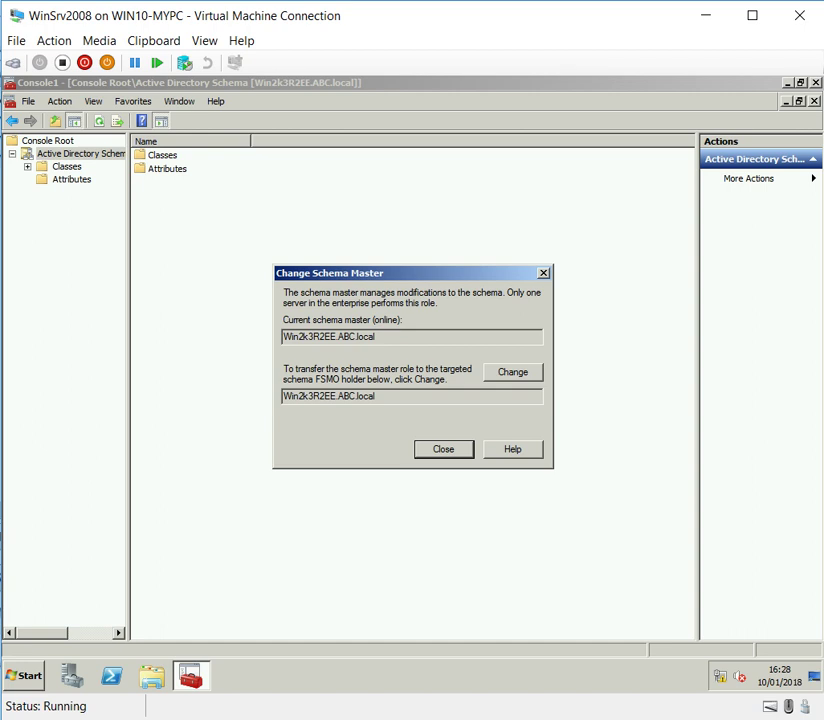
key("Escape")
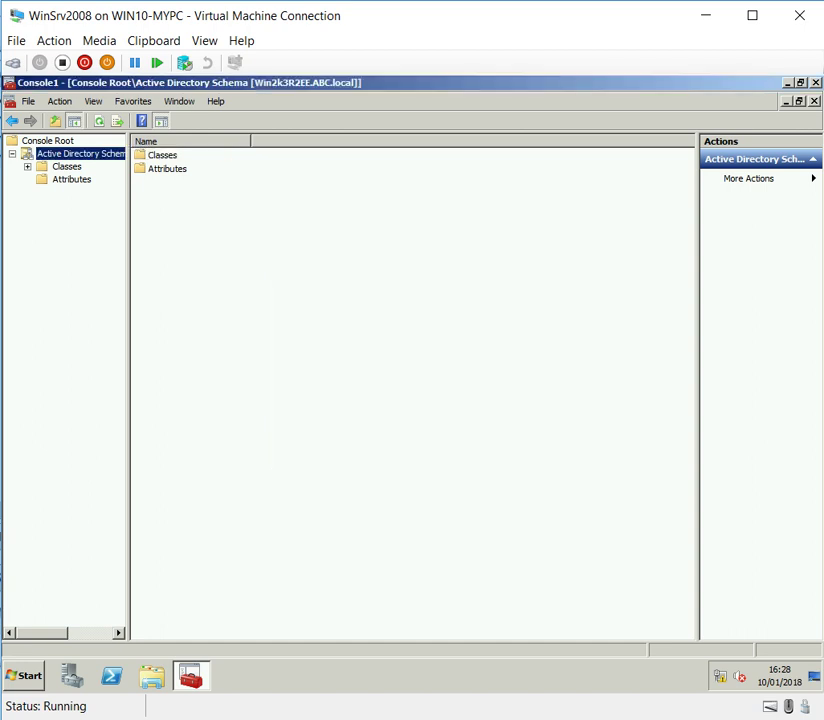
Step: Change the domain controller targeted by Active Directory Schema to WinSrv2008.ABC.local and acknowledge the notice
right_click(47, 152)
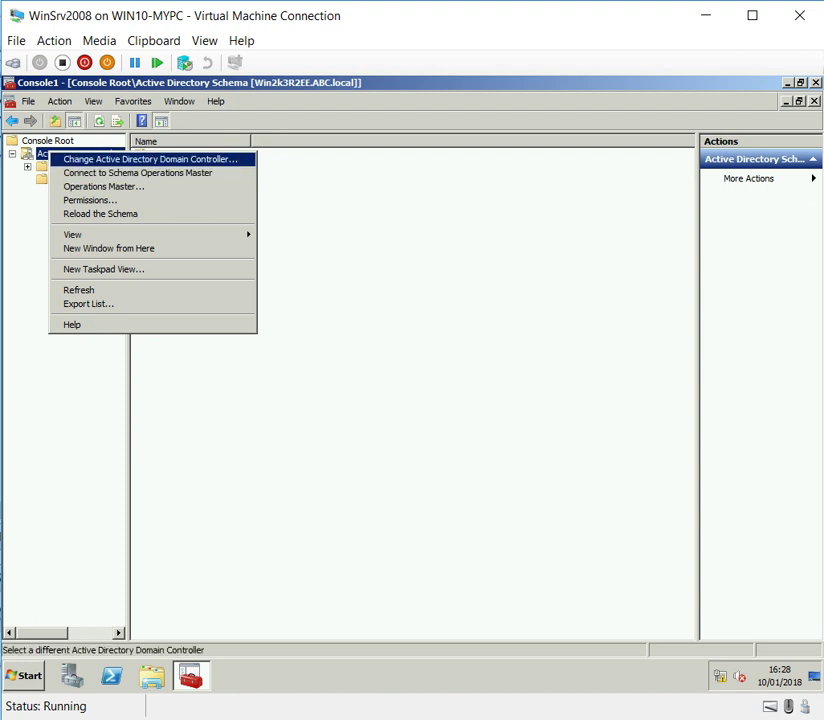
left_click(150, 159)
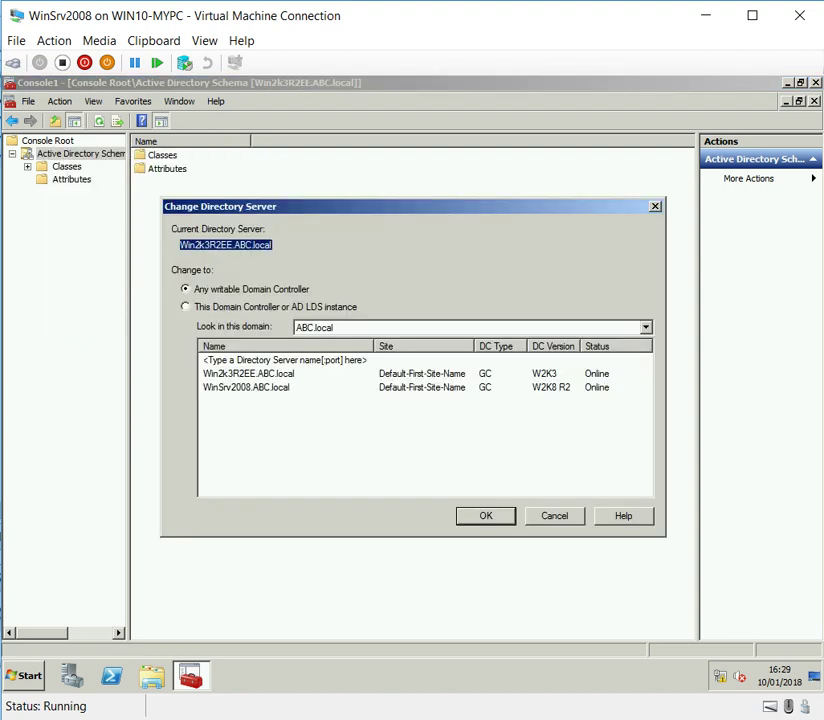
left_click(246, 387)
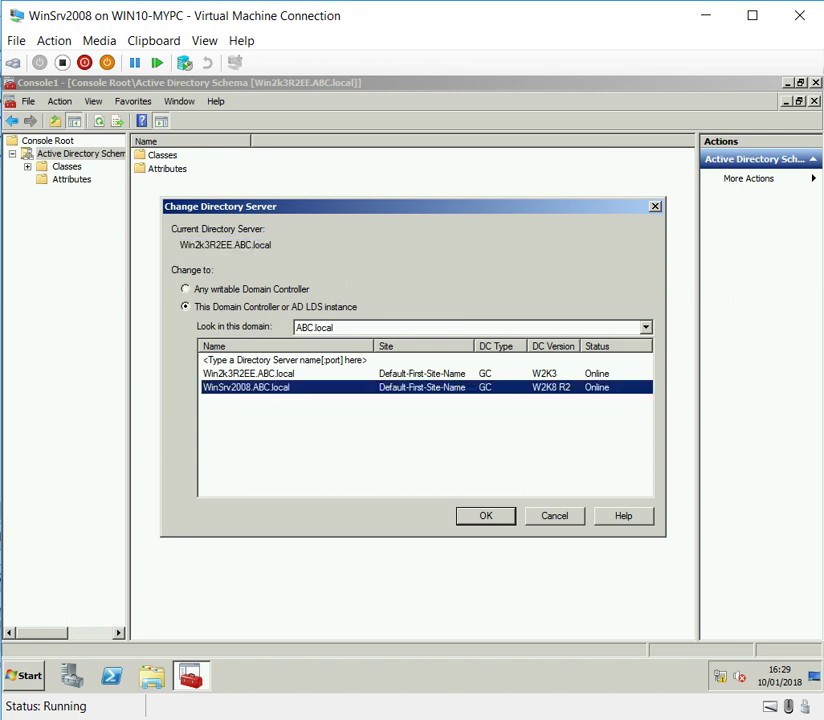
key("Return")
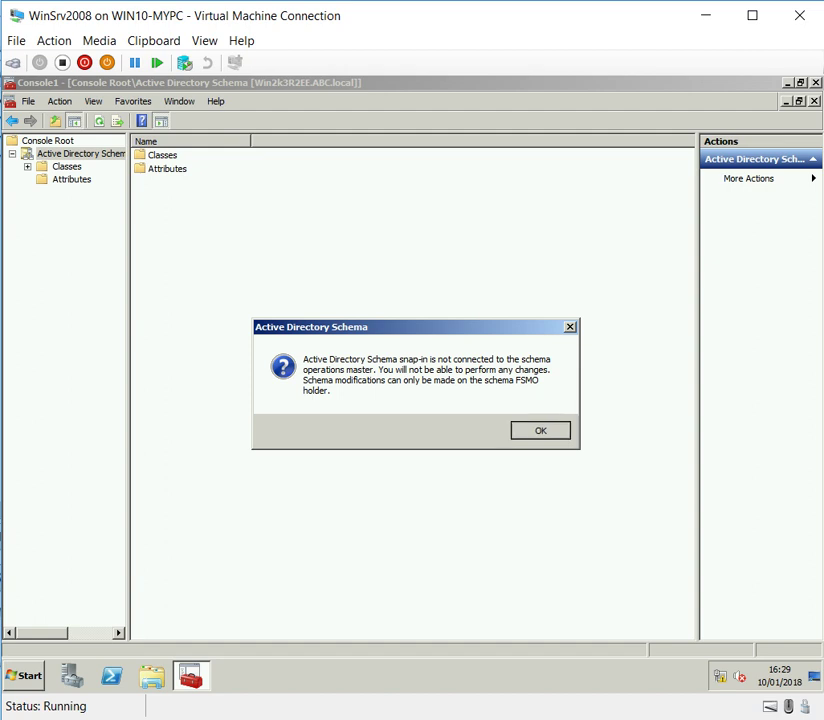
key("Return")
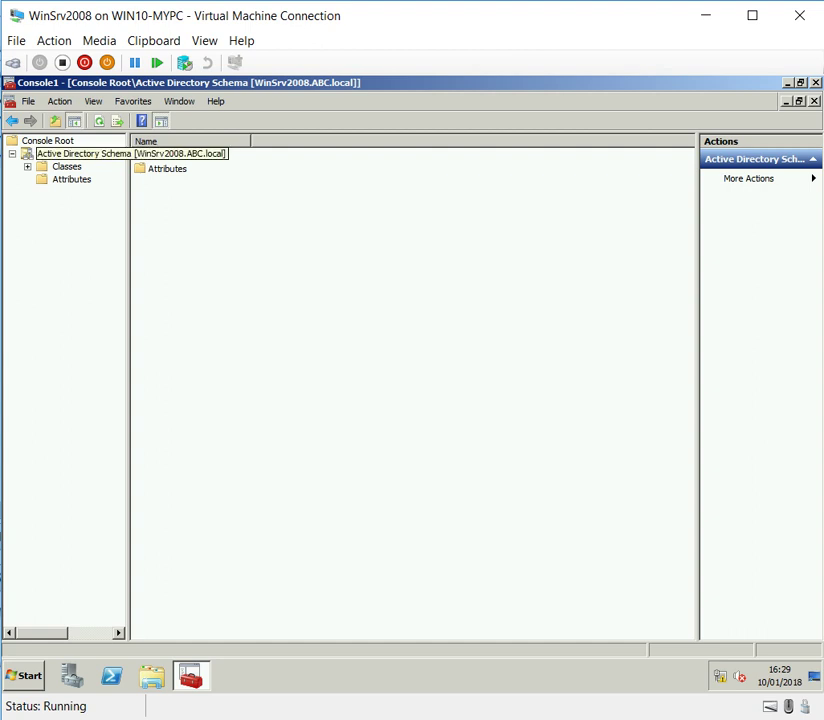
Step: Transfer the schema master role to WinSrv2008.ABC.local, confirm the change and close the dialog
right_click(75, 154)
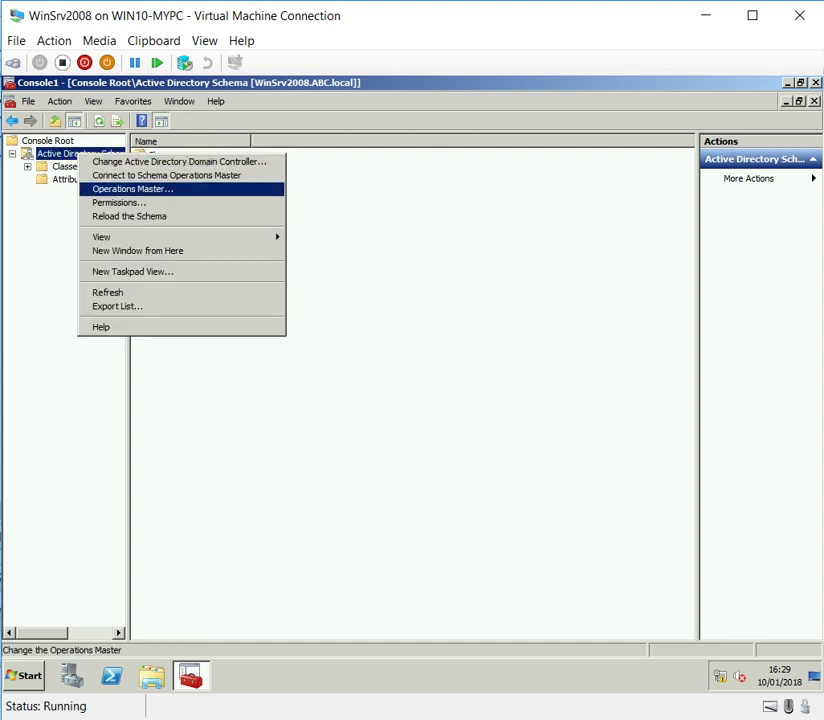
left_click(115, 188)
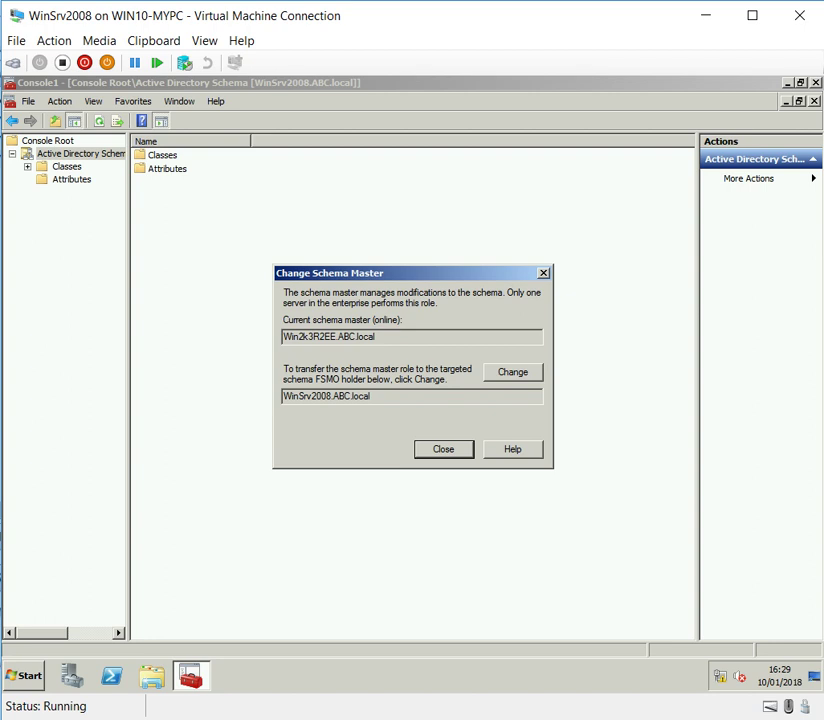
left_click(512, 371)
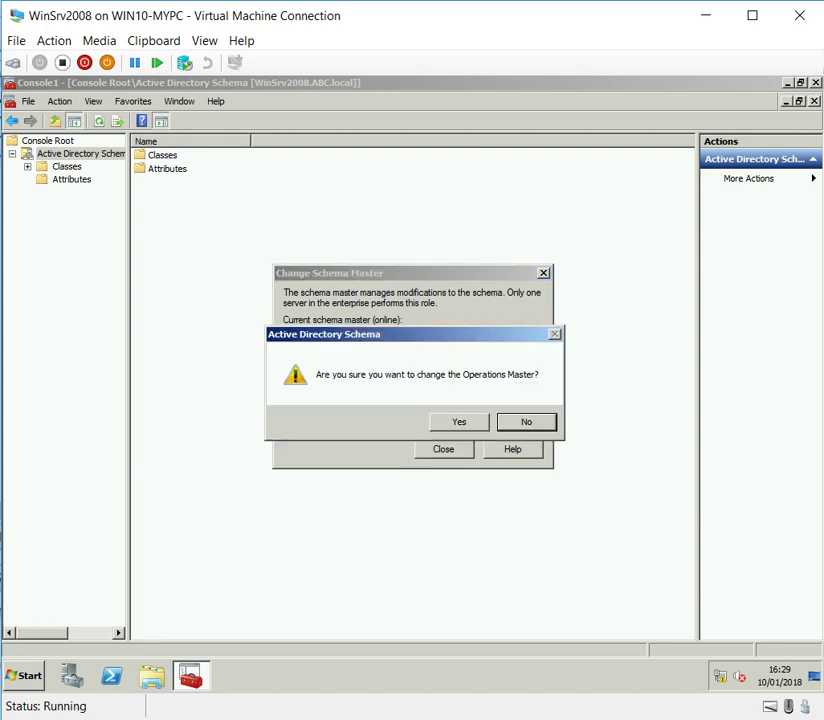
key("Return")
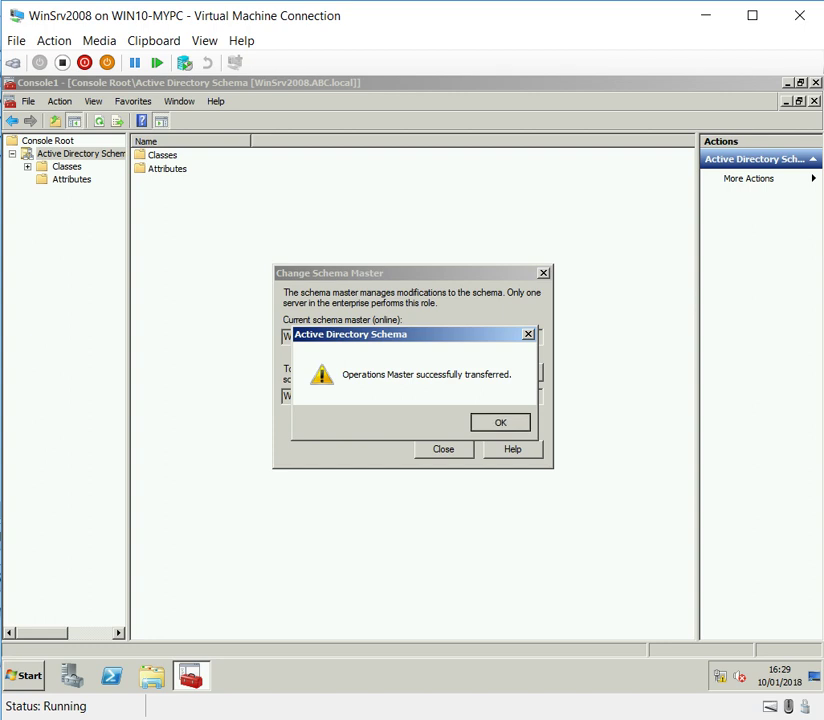
key("Return")
key("Escape")
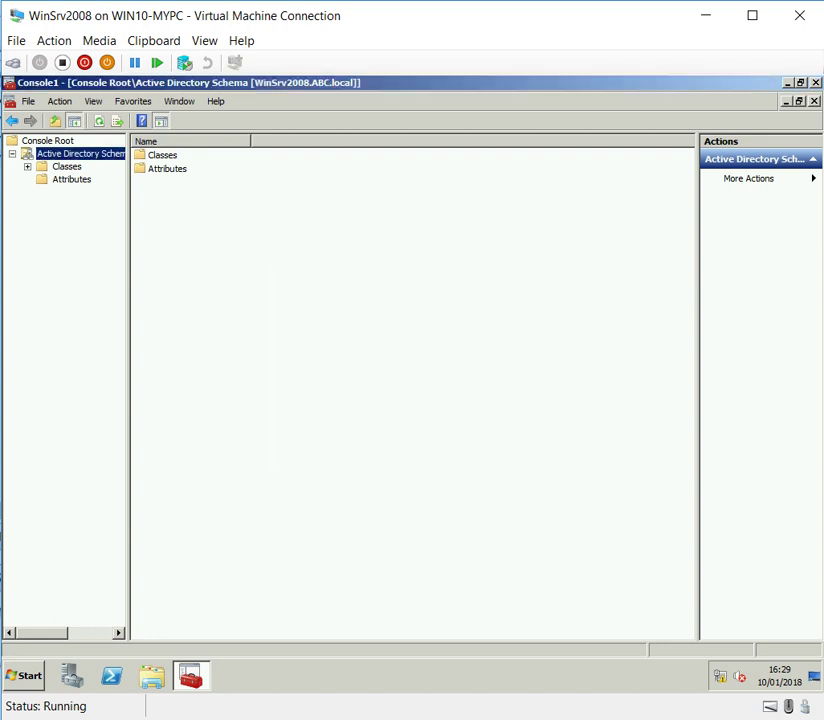
Step: Check which server holds the schema master role in the Operations Master dialog of Active Directory Schema
right_click(103, 153)
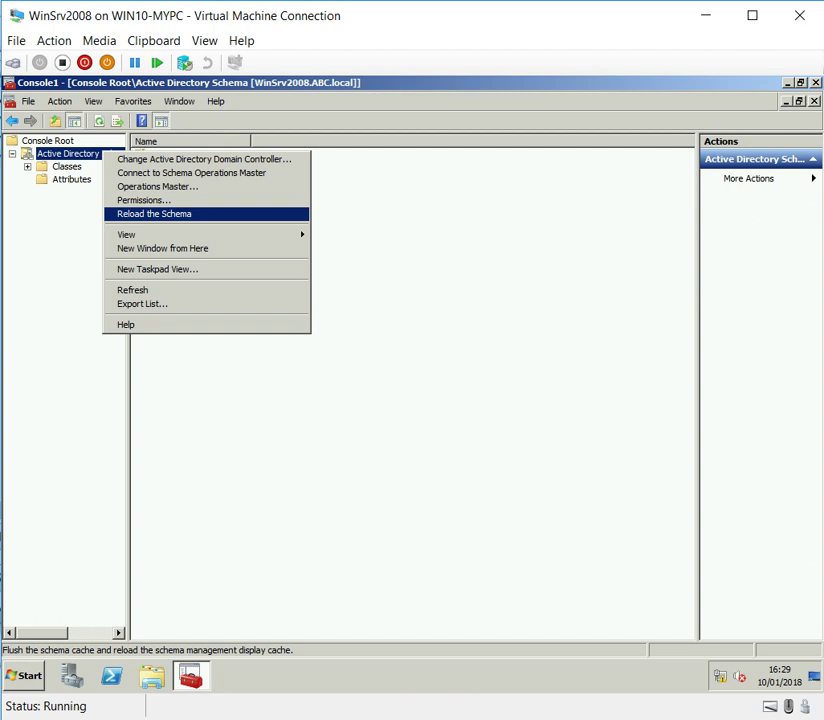
key("Up")
key("Up")
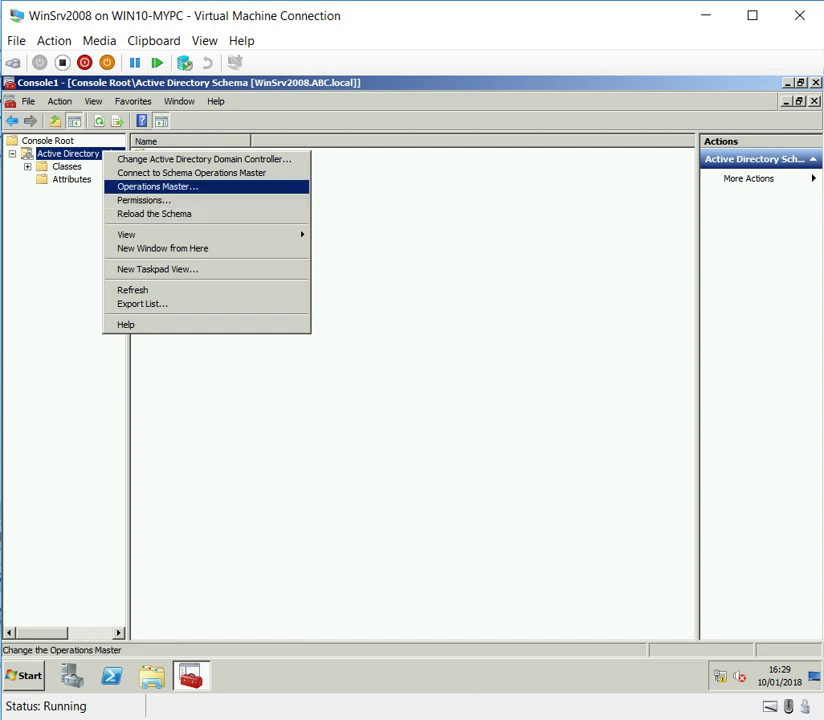
key("Down")
key("Down")
key("Up")
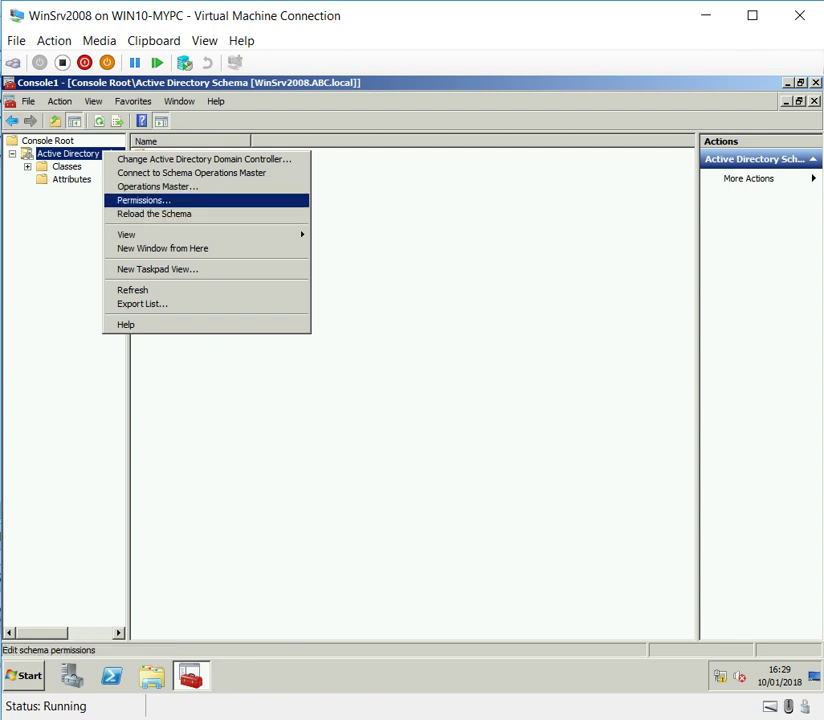
key("Up")
key("Up")
key("Up")
key("Down")
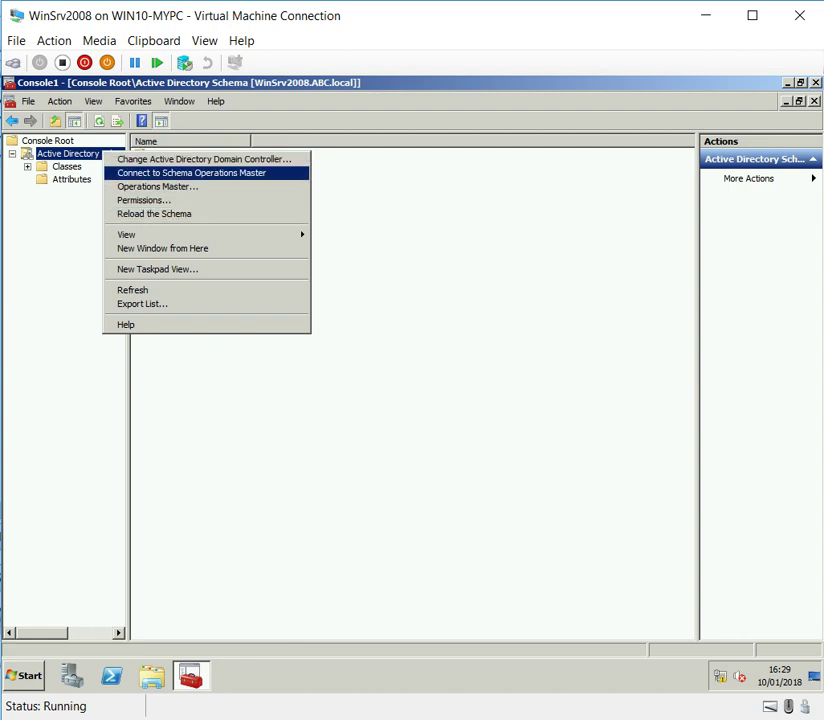
key("Down")
key("Down")
key("Down")
key("Down")
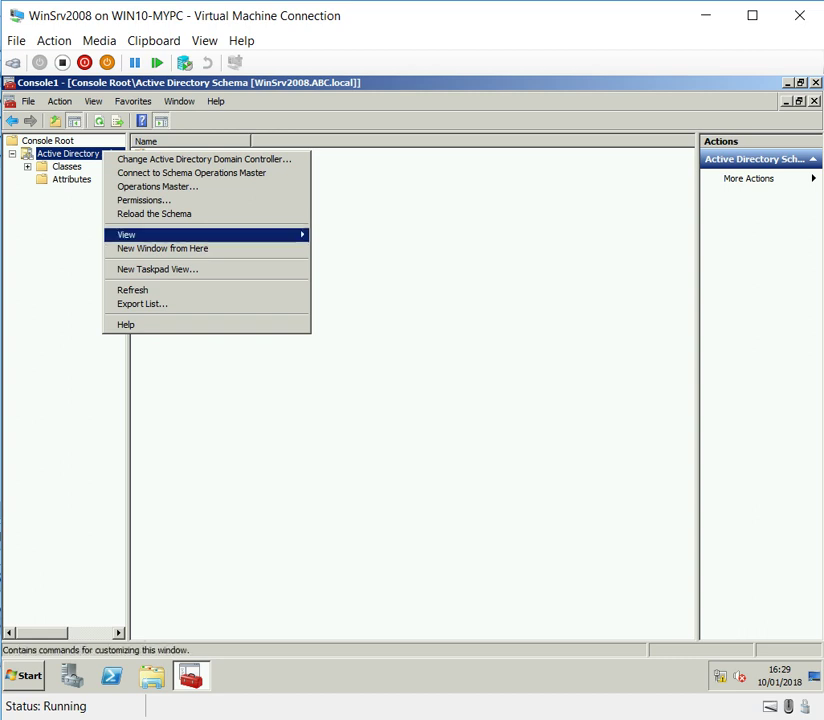
key("Up")
key("Up")
key("Down")
key("Up")
key("Up")
key("Return")
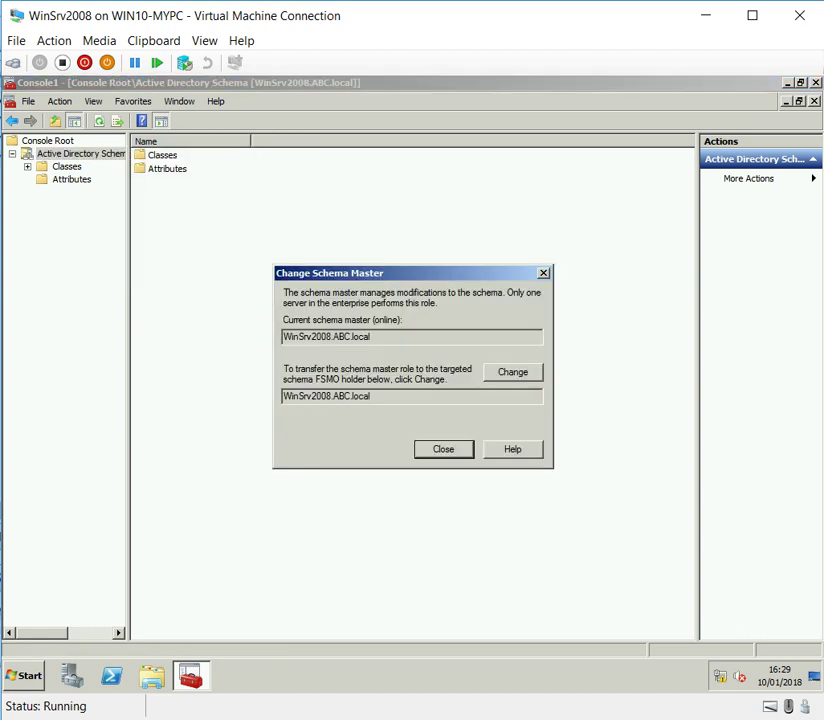
key("Escape")
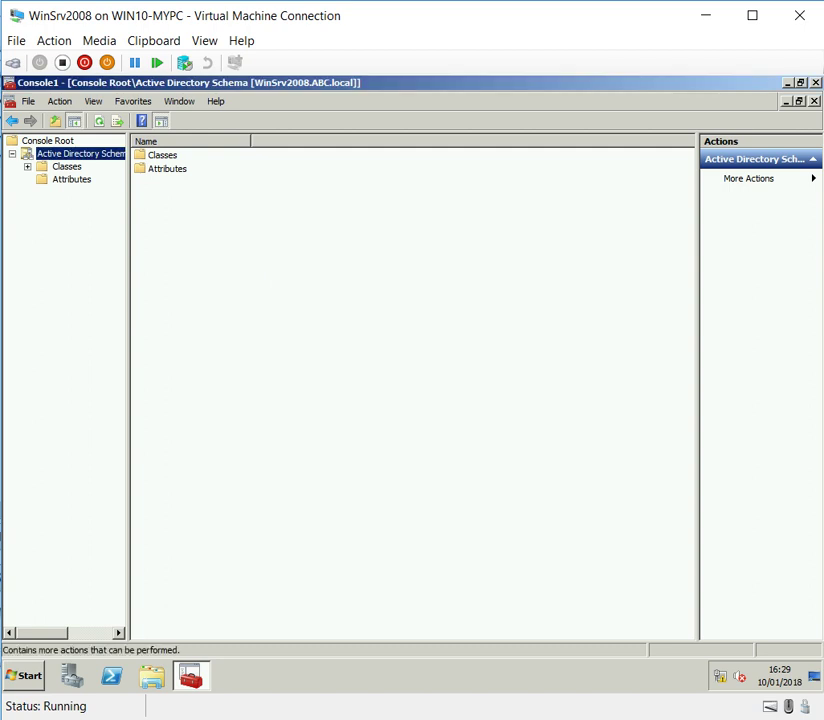
Step: Close the schema management console without saving the Console1 settings
left_click(814, 101)
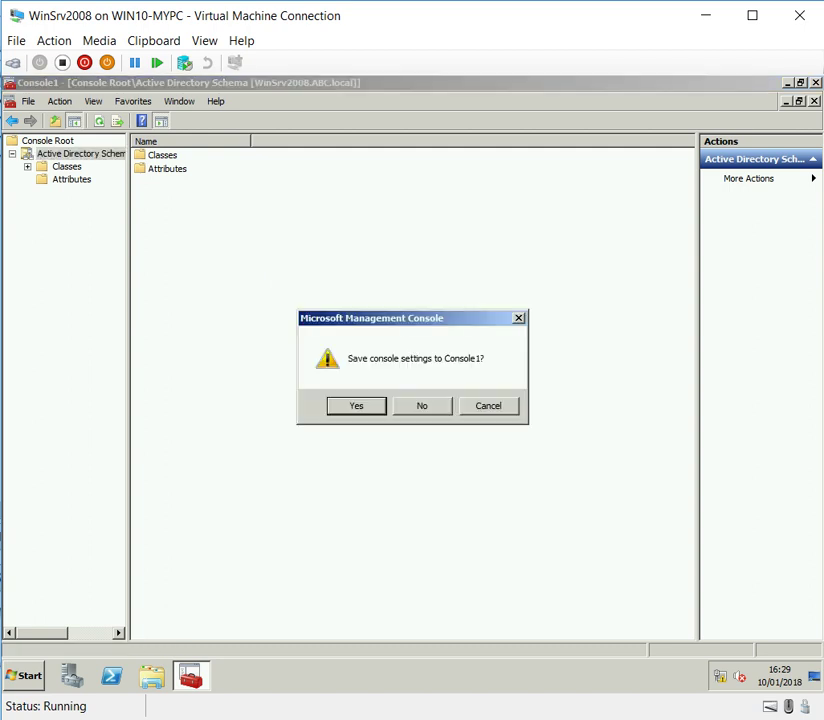
key("Tab")
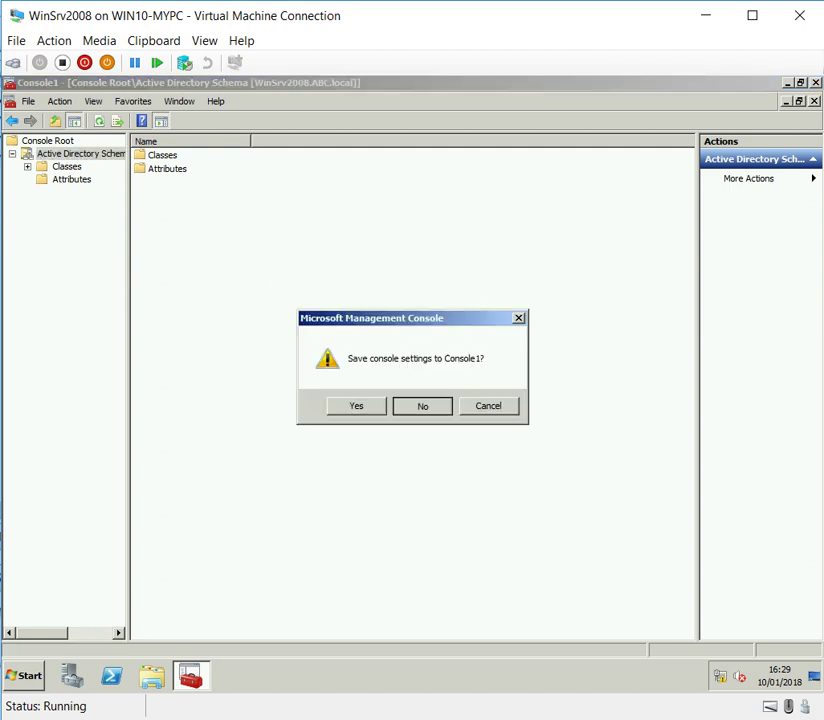
key("Return")
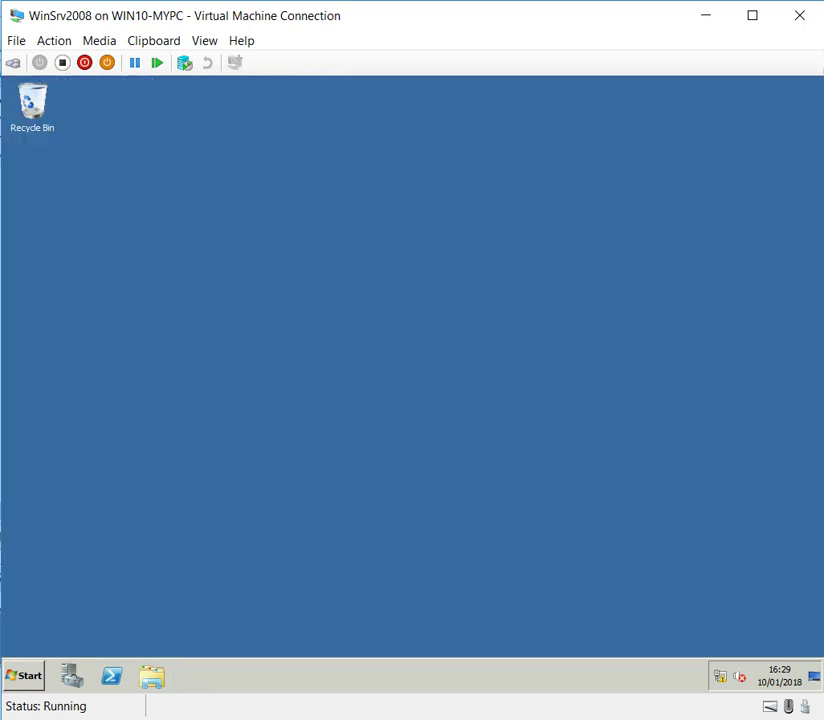
Step: Open Active Directory Domains and Trusts from the server's administrative tools
left_click(24, 676)
mouse_move(262, 535)
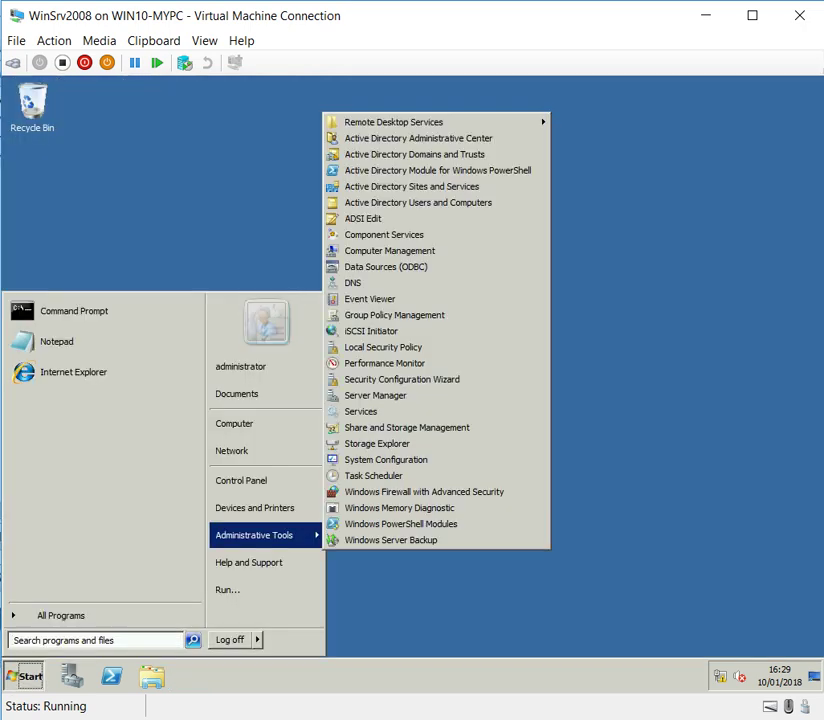
key("Up")
key("Up")
key("Up")
key("Up")
key("Up")
key("Up")
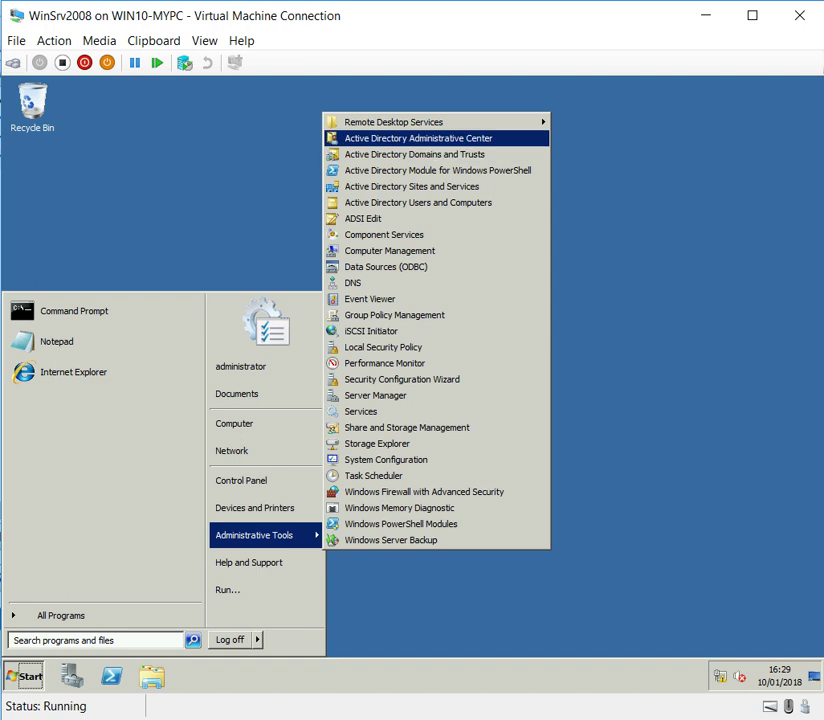
key("Down")
left_click(414, 154)
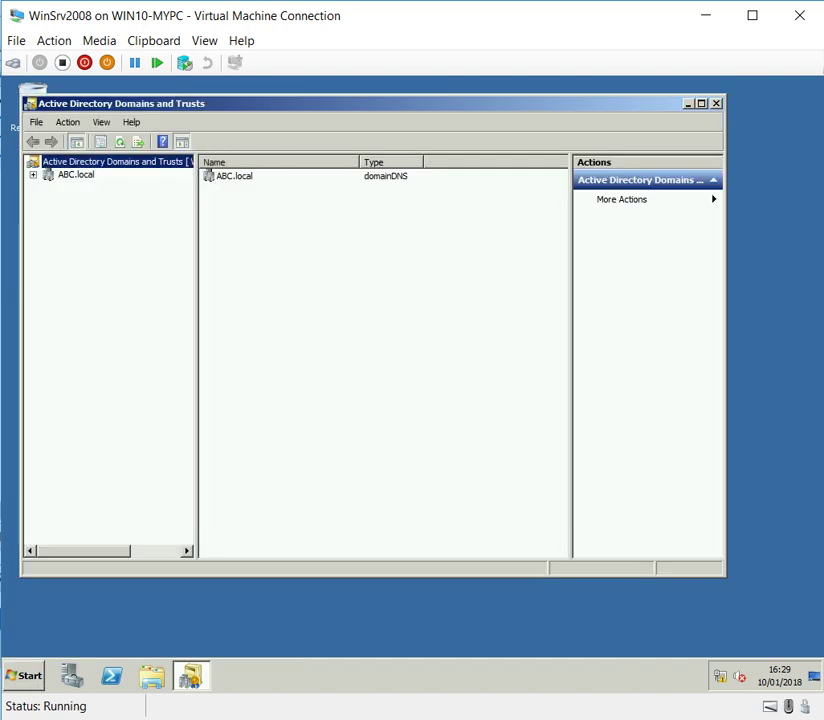
Step: Check which server holds the domain naming operations master role, and close the dialog
right_click(57, 178)
key("Escape")
key("Up")
key("shift+F10")
key("Down")
key("Down")
key("Return")
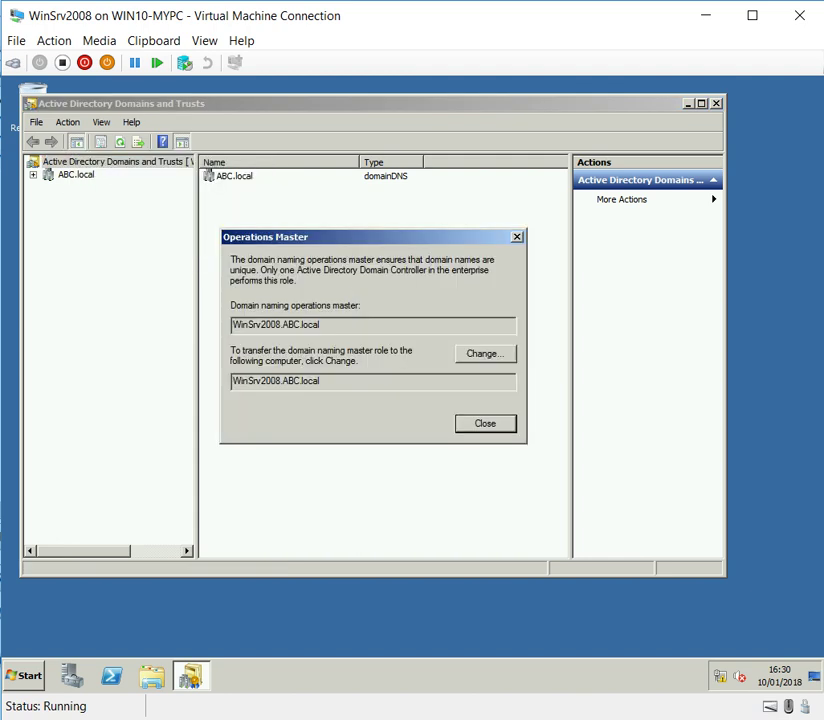
key("Escape")
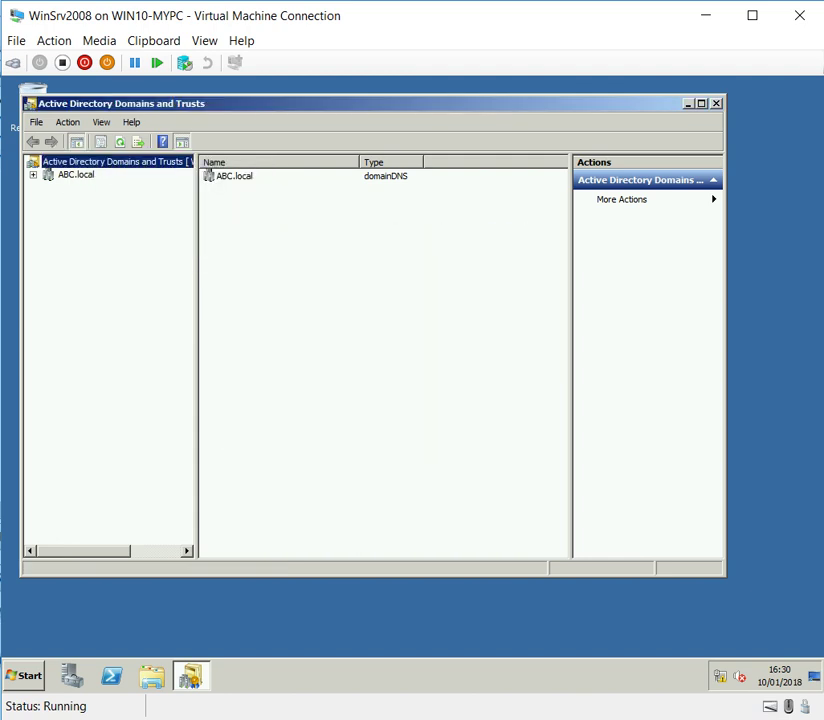
key("Down")
key("shift+F10")
key("Down")
key("Down")
key("Down")
key("Down")
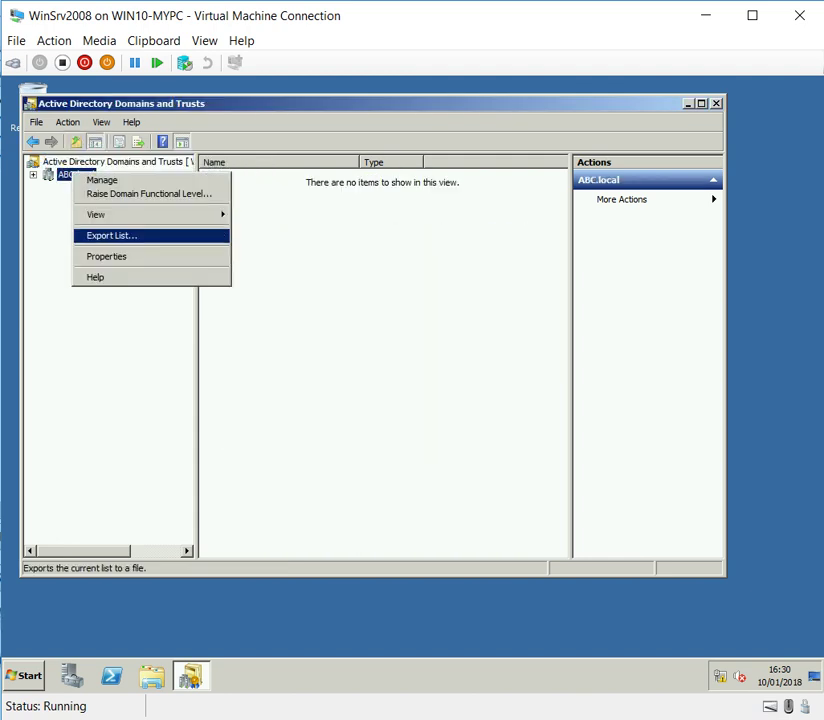
key("Up")
key("Escape")
key("shift+F10")
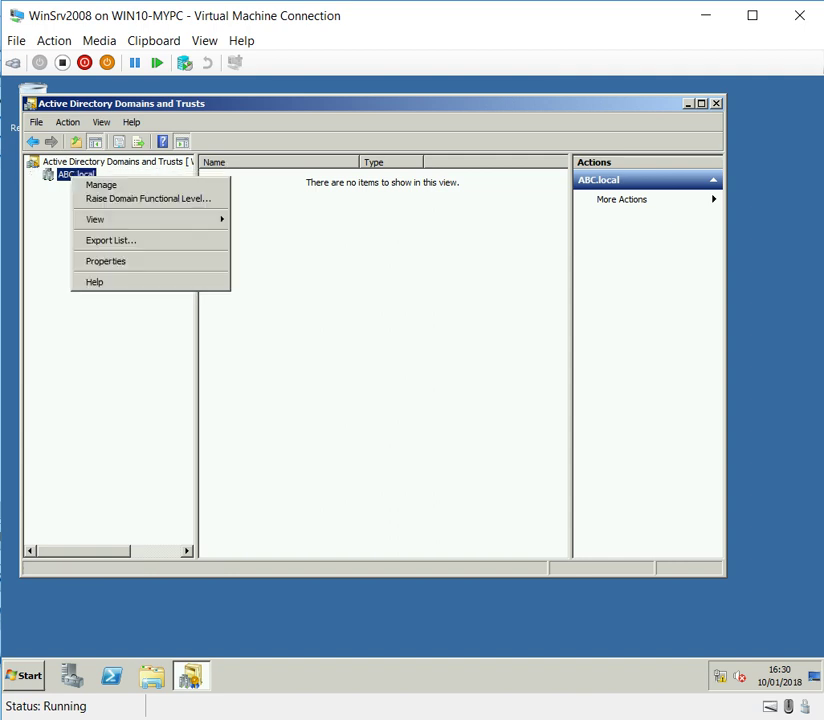
key("Down")
key("Return")
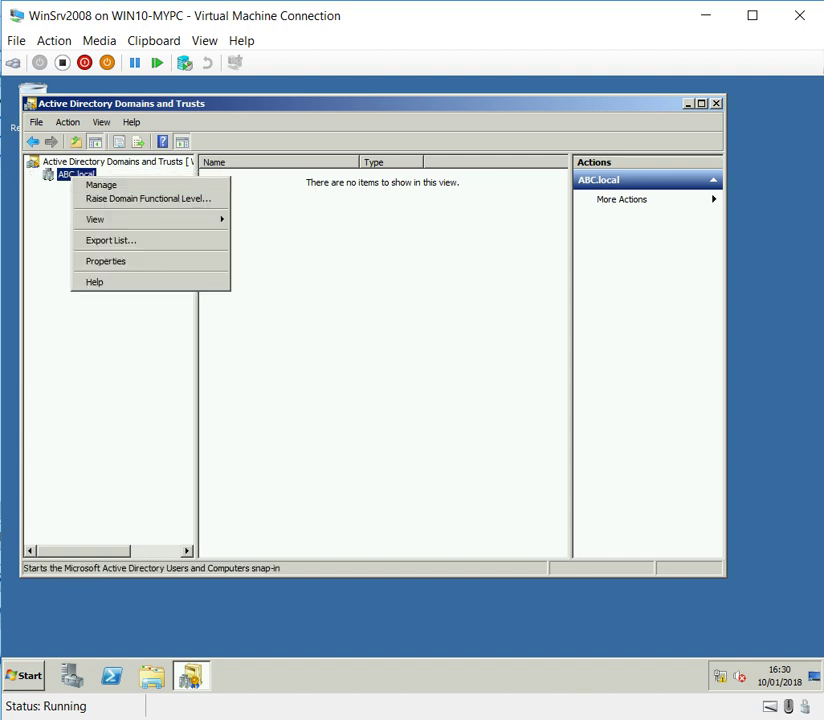
Step: Start raising the ABC.local forest functional level and select Windows Server 2008 as the target level
key("Up")
key("shift+F10")
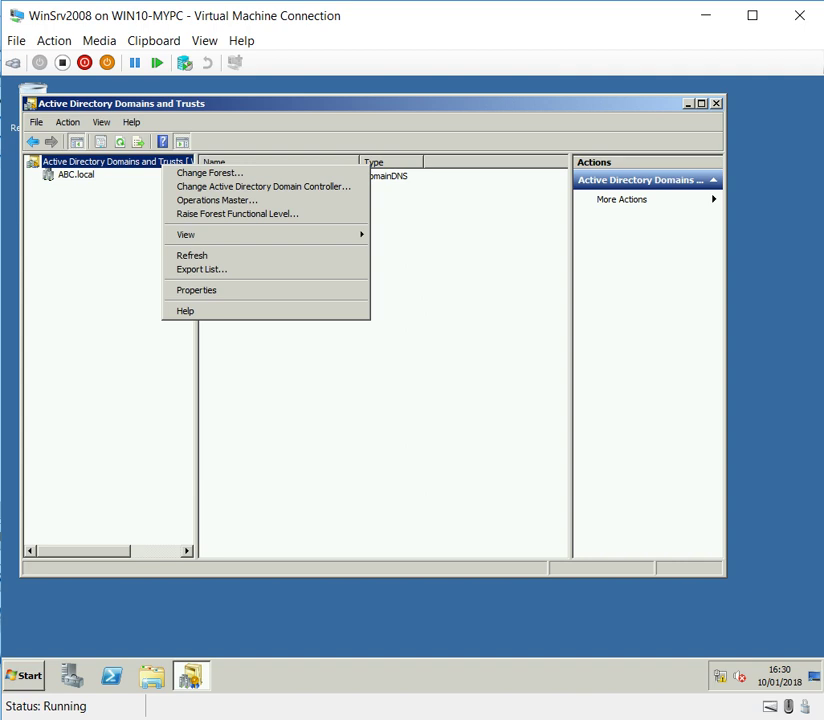
key("Down")
key("Down")
key("Down")
key("Down")
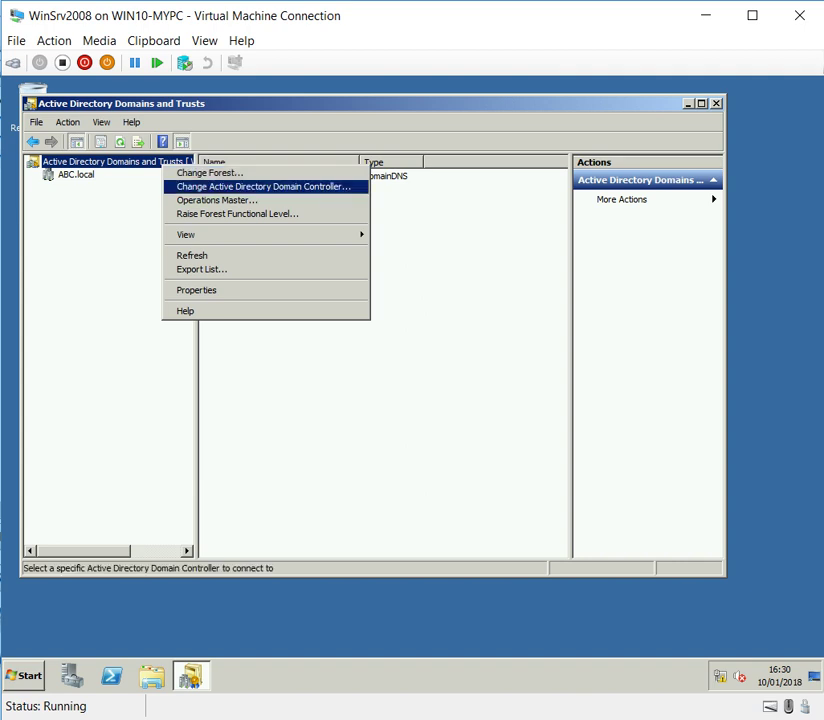
key("Return")
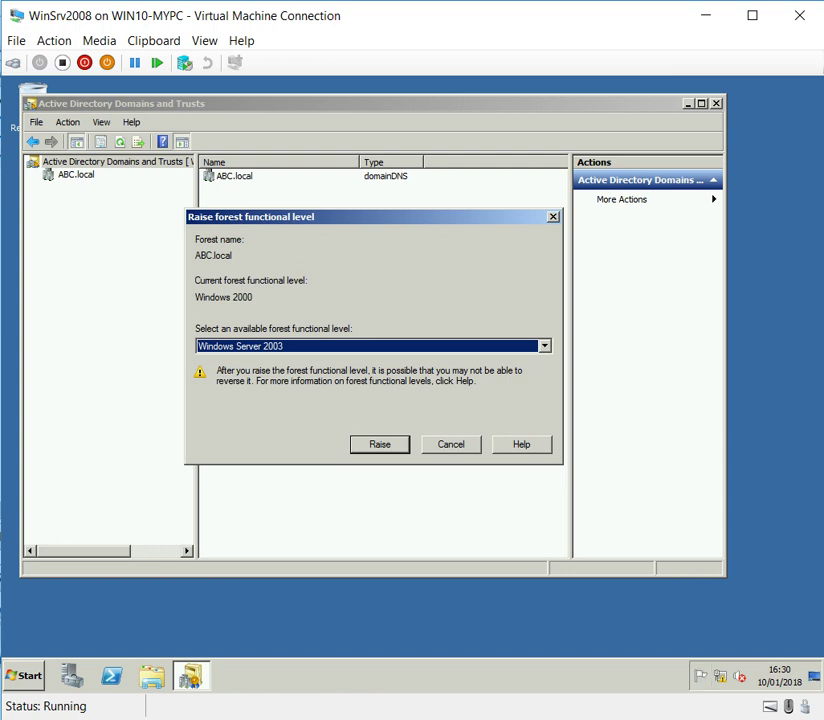
key("alt+Down")
key("Down")
key("Return")
Step: Open Active Directory Users and Computers from the server's administrative tools
left_click(25, 676)
mouse_move(254, 535)
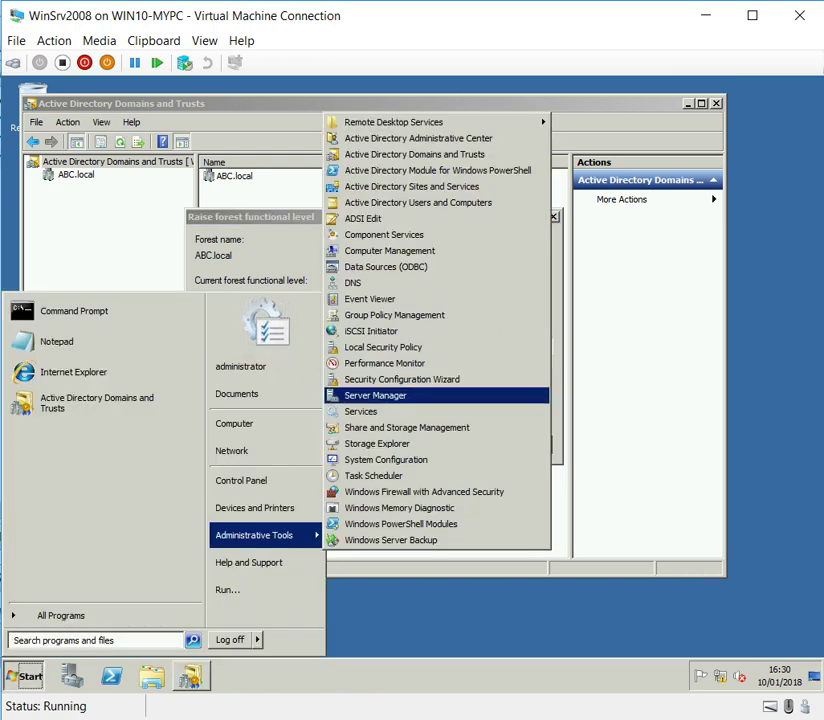
key("Up")
key("Up")
key("Up")
key("Up")
key("Up")
key("Up")
key("Up")
key("Up")
key("Up")
key("Up")
key("Up")
key("Up")
key("Up")
key("Up")
key("Up")
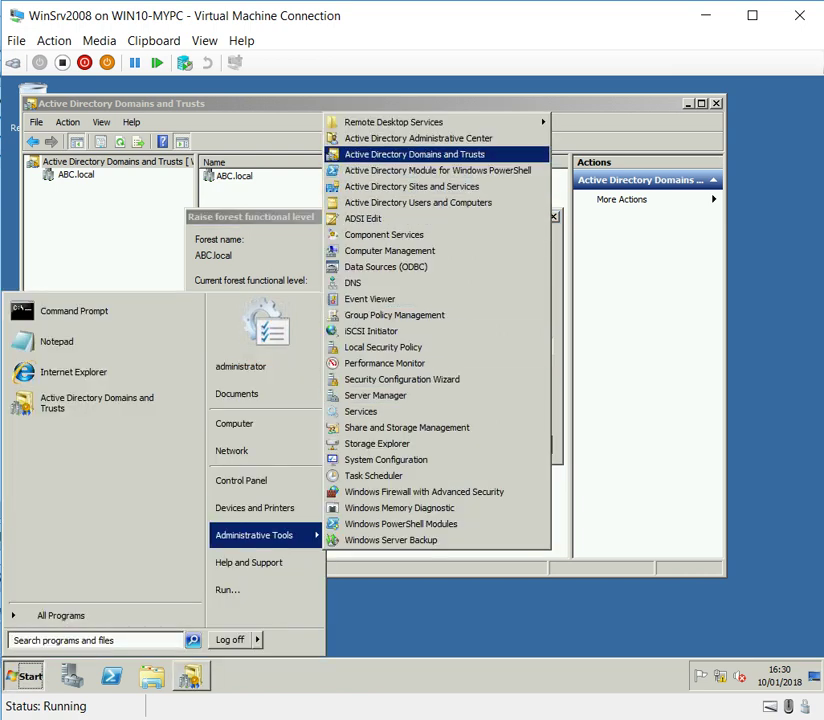
key("Down")
key("Down")
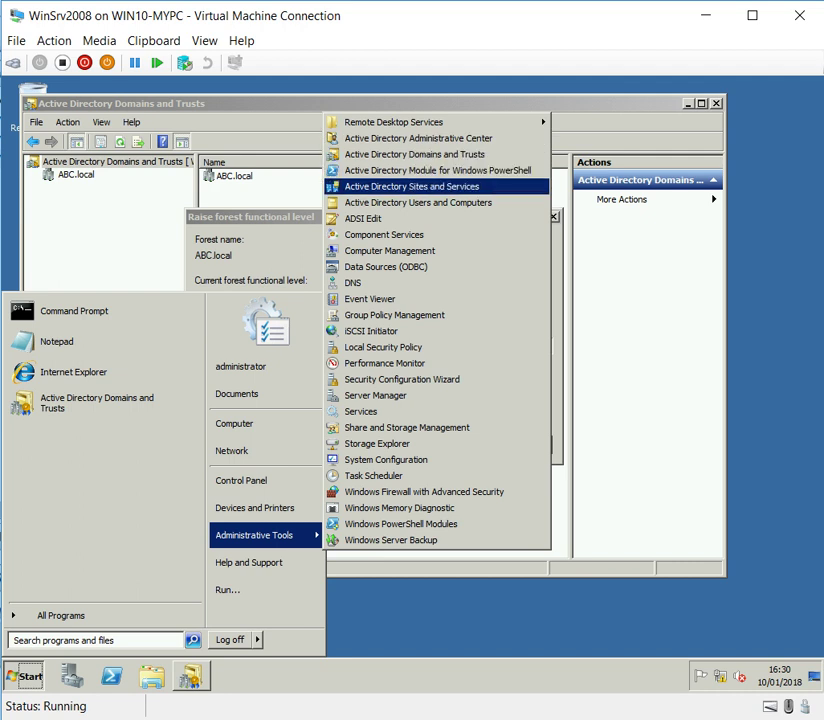
key("Down")
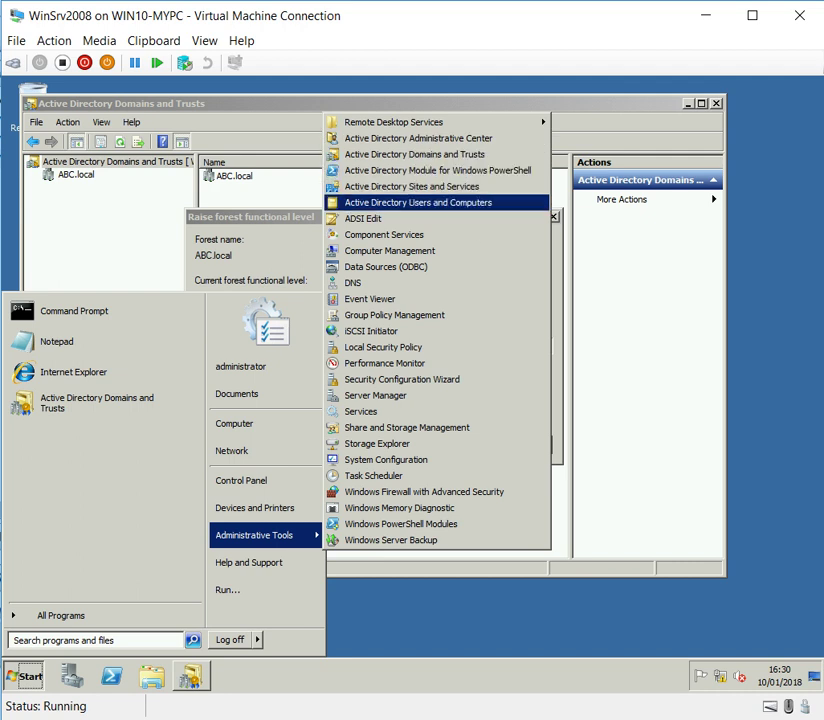
key("shift+F10")
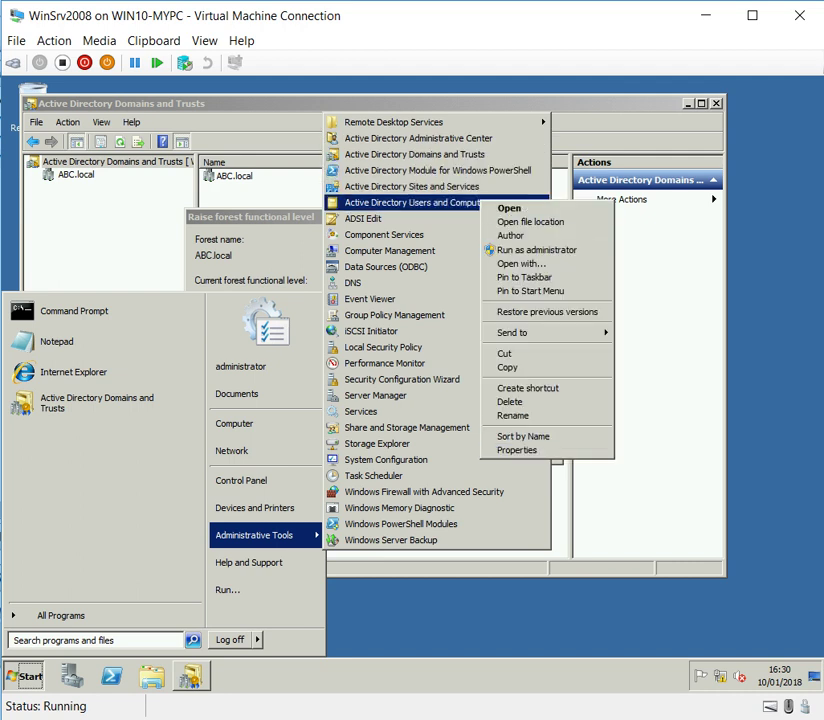
key("Return")
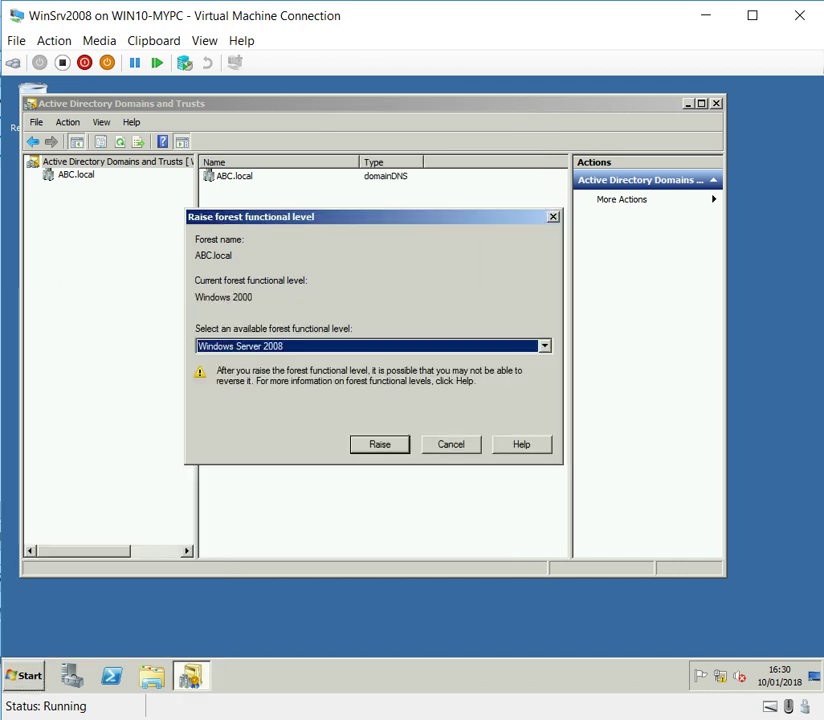
Step: Check which server holds the RID, PDC and infrastructure master roles of ABC.local, and close Active Directory Users and Computers
right_click(139, 241)
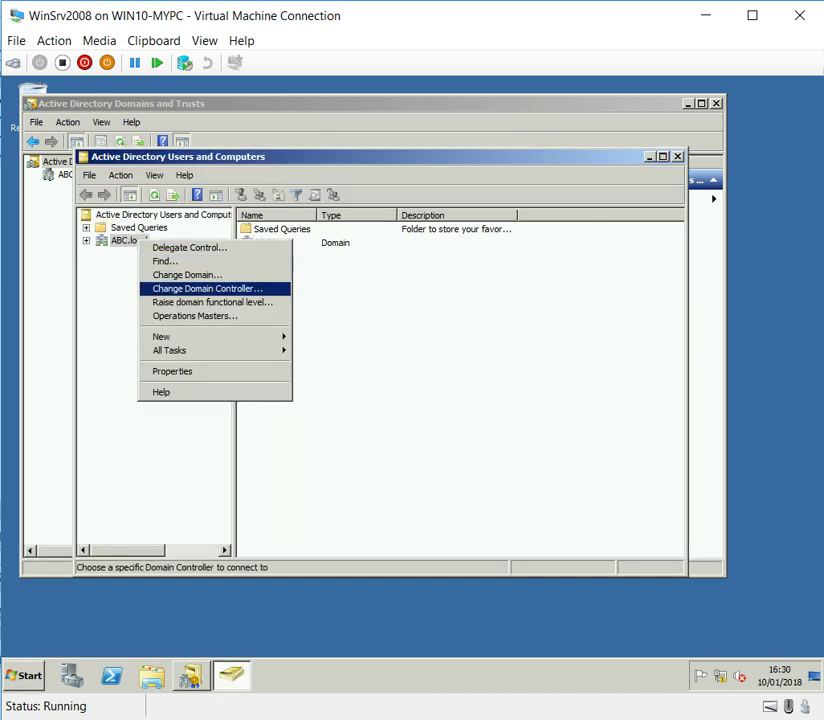
key("Down")
key("Down")
key("Return")
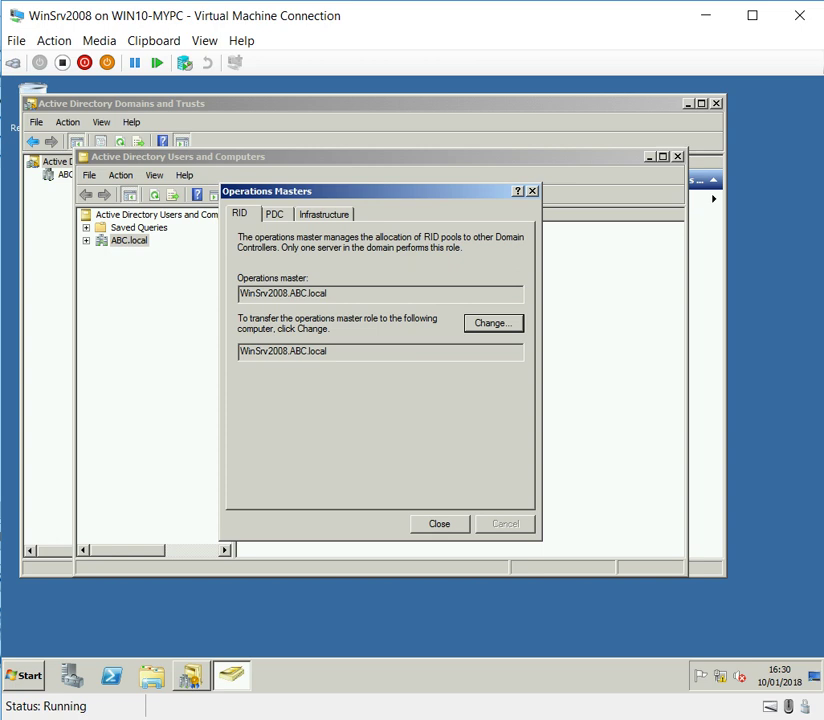
key("ctrl+Tab")
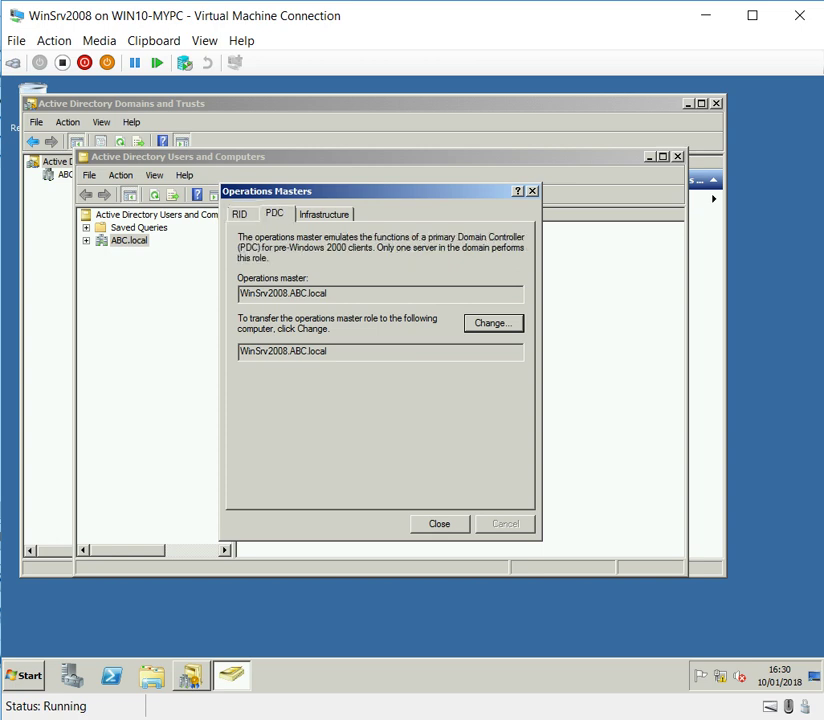
key("ctrl+Tab")
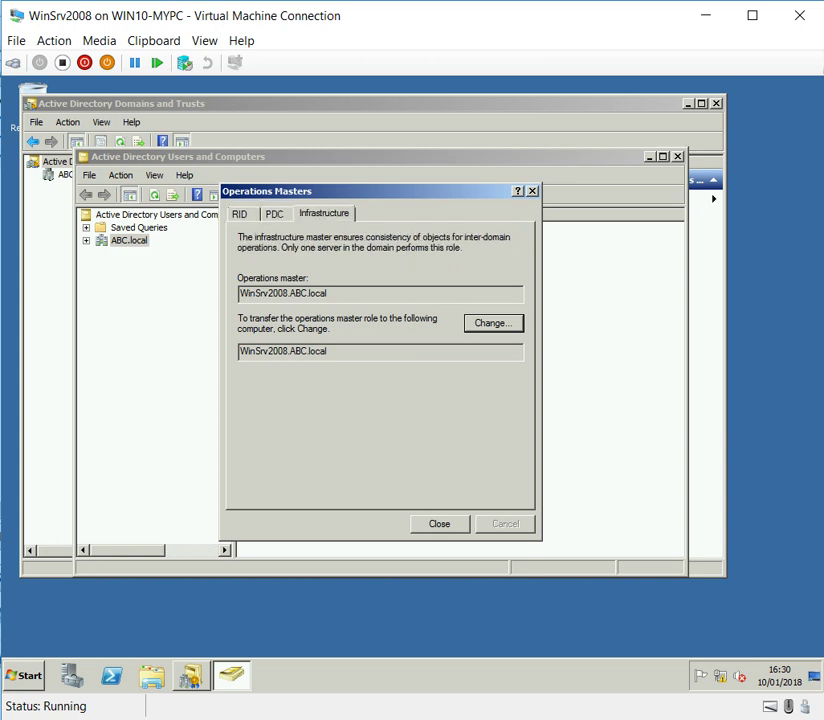
key("Escape")
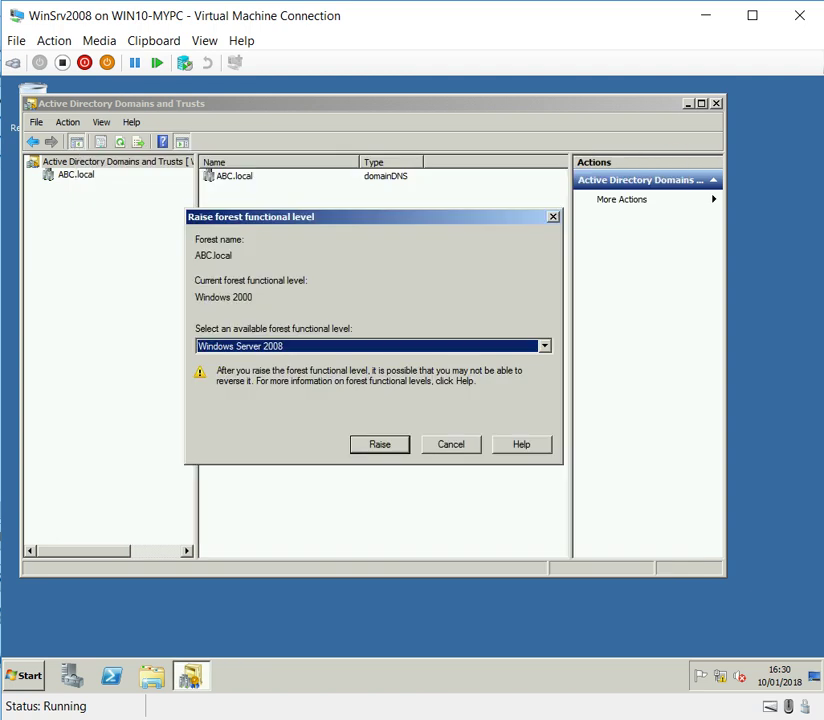
Step: Try to raise the ABC.local forest functional level to Windows Server 2008, and dismiss the resulting message
left_click(379, 444)
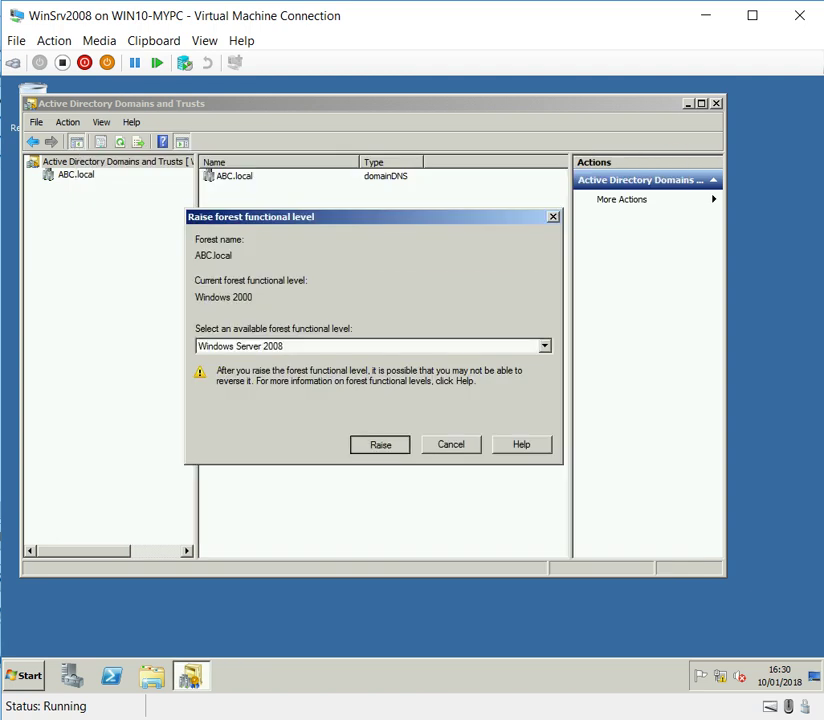
key("Return")
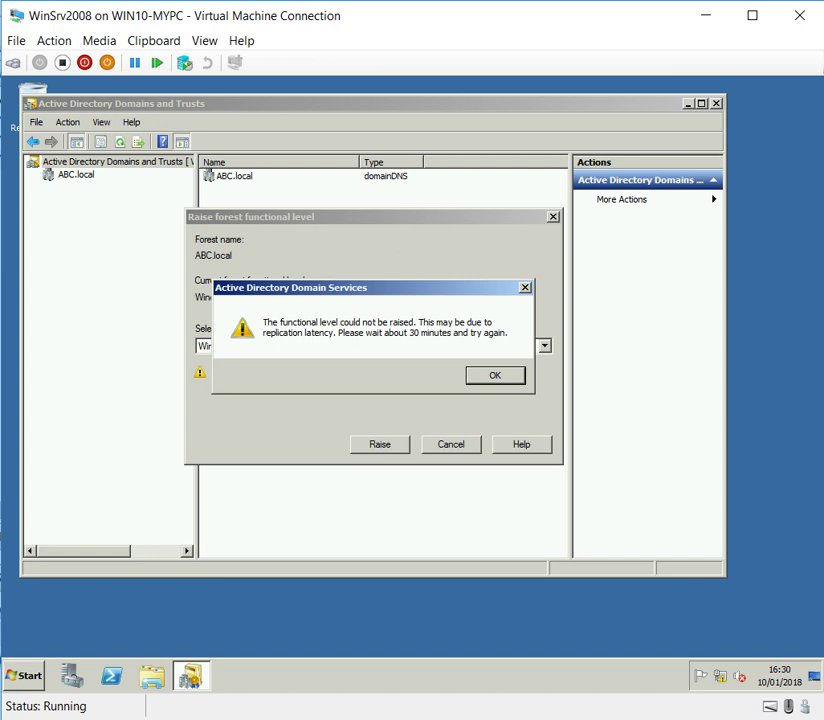
key("Return")
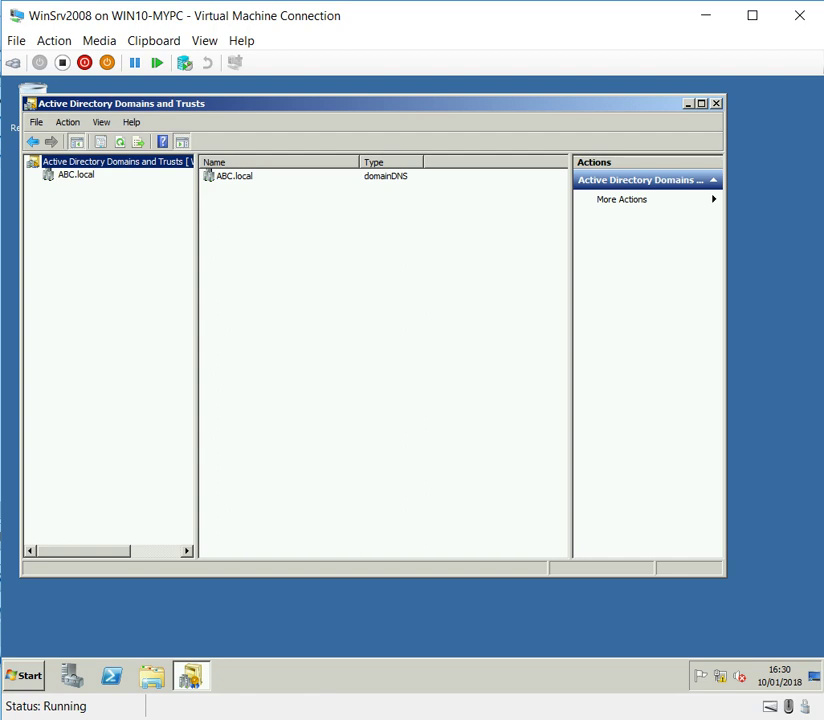